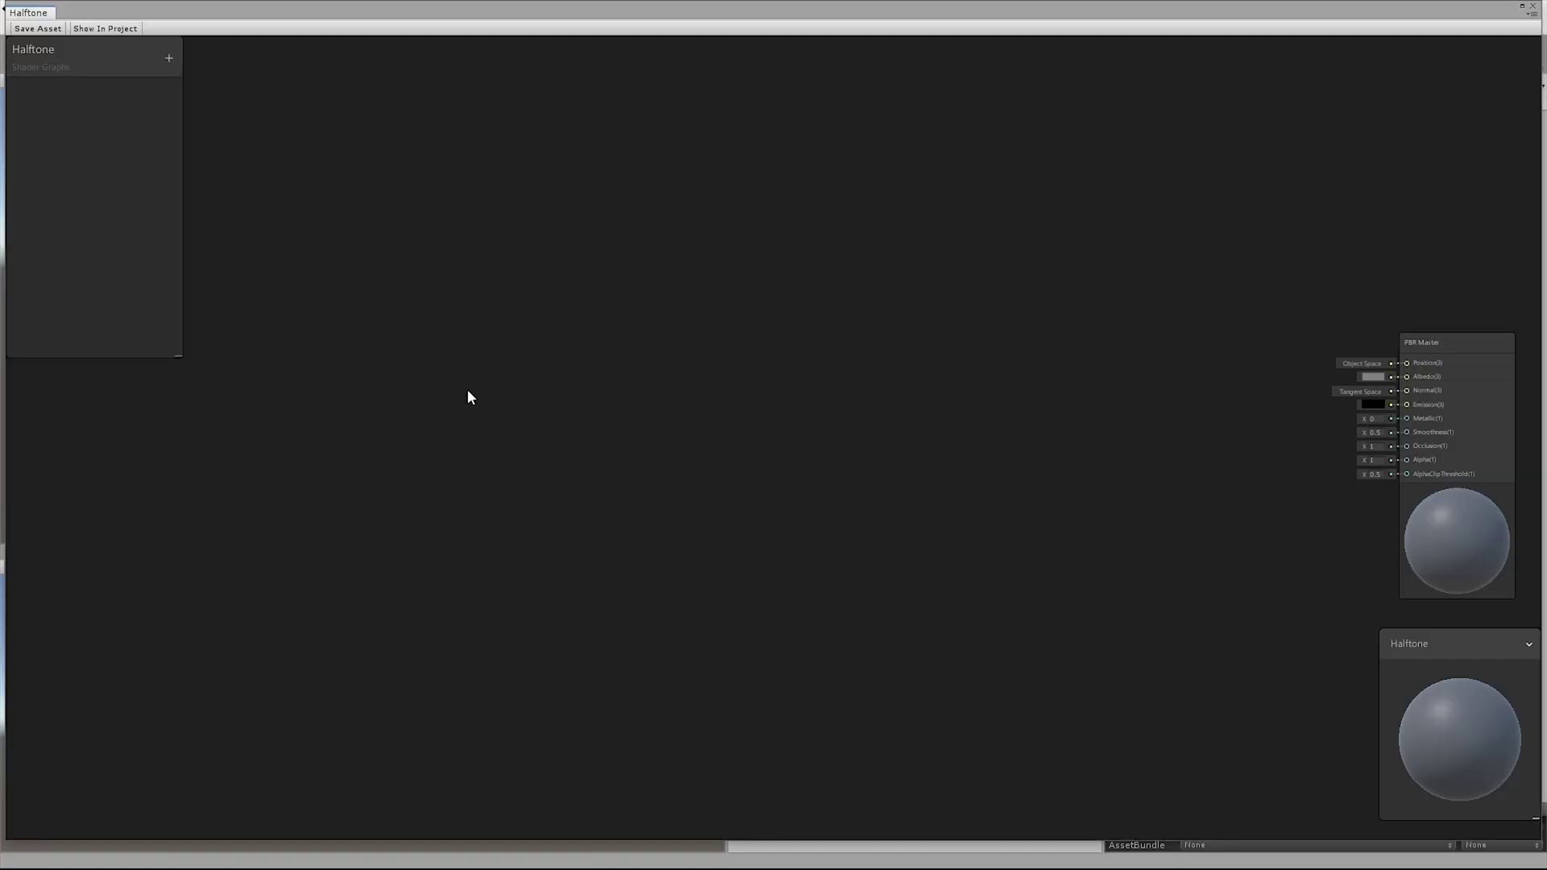
Add a Voronoi node to the graph and set its Angle Offset to 0
key("space")
type("vo")
key("Return")
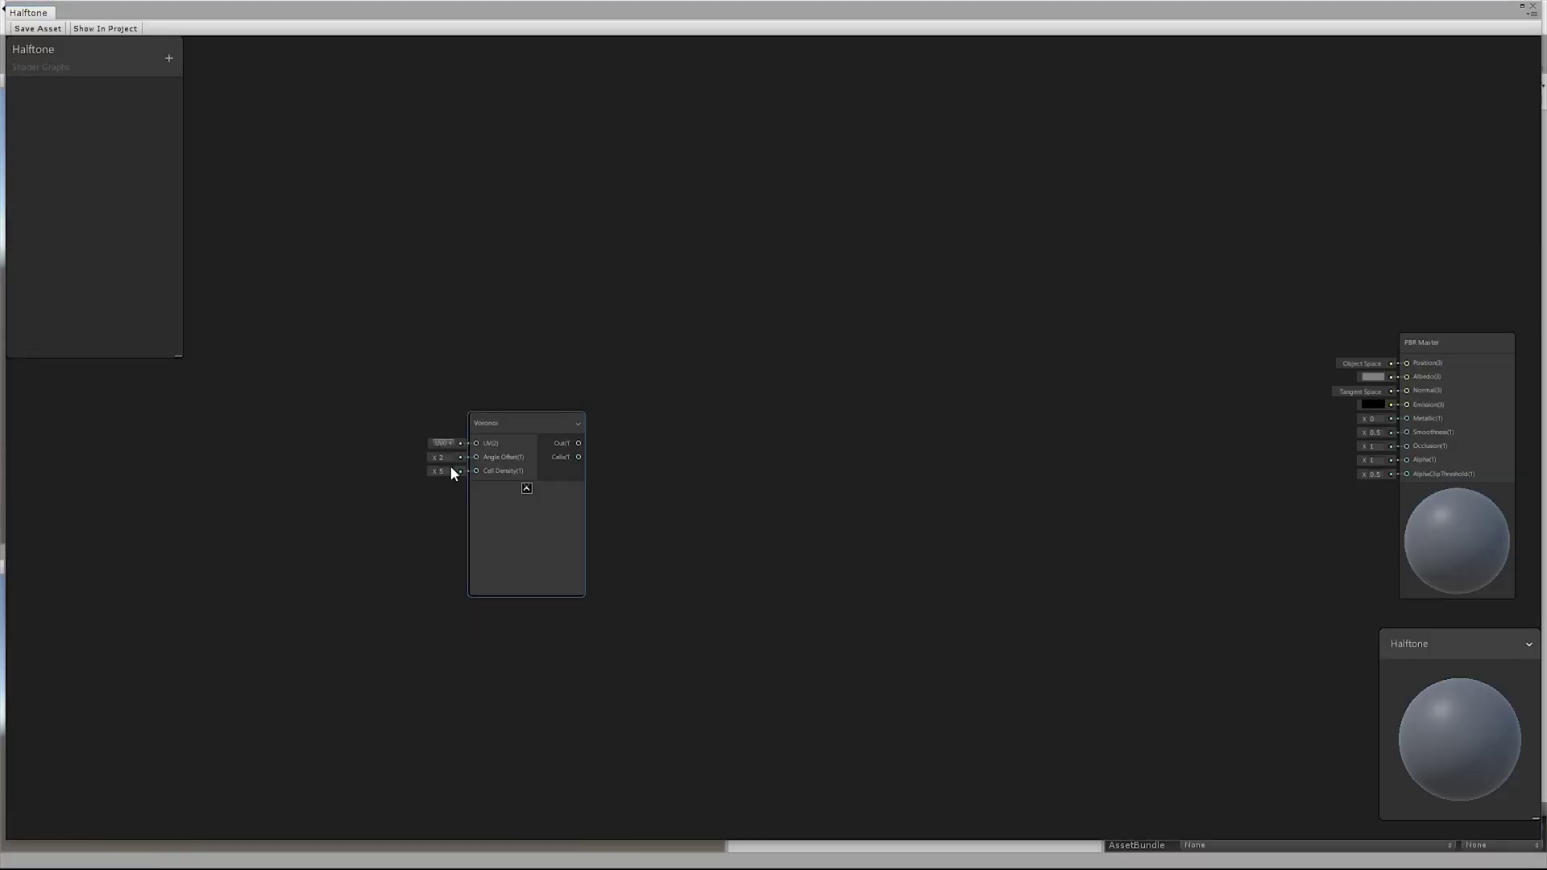
left_click(443, 457)
Connect a Vector 1 node to the Voronoi Cell Density input and convert it to a property named Density
left_click(376, 519)
key("space")
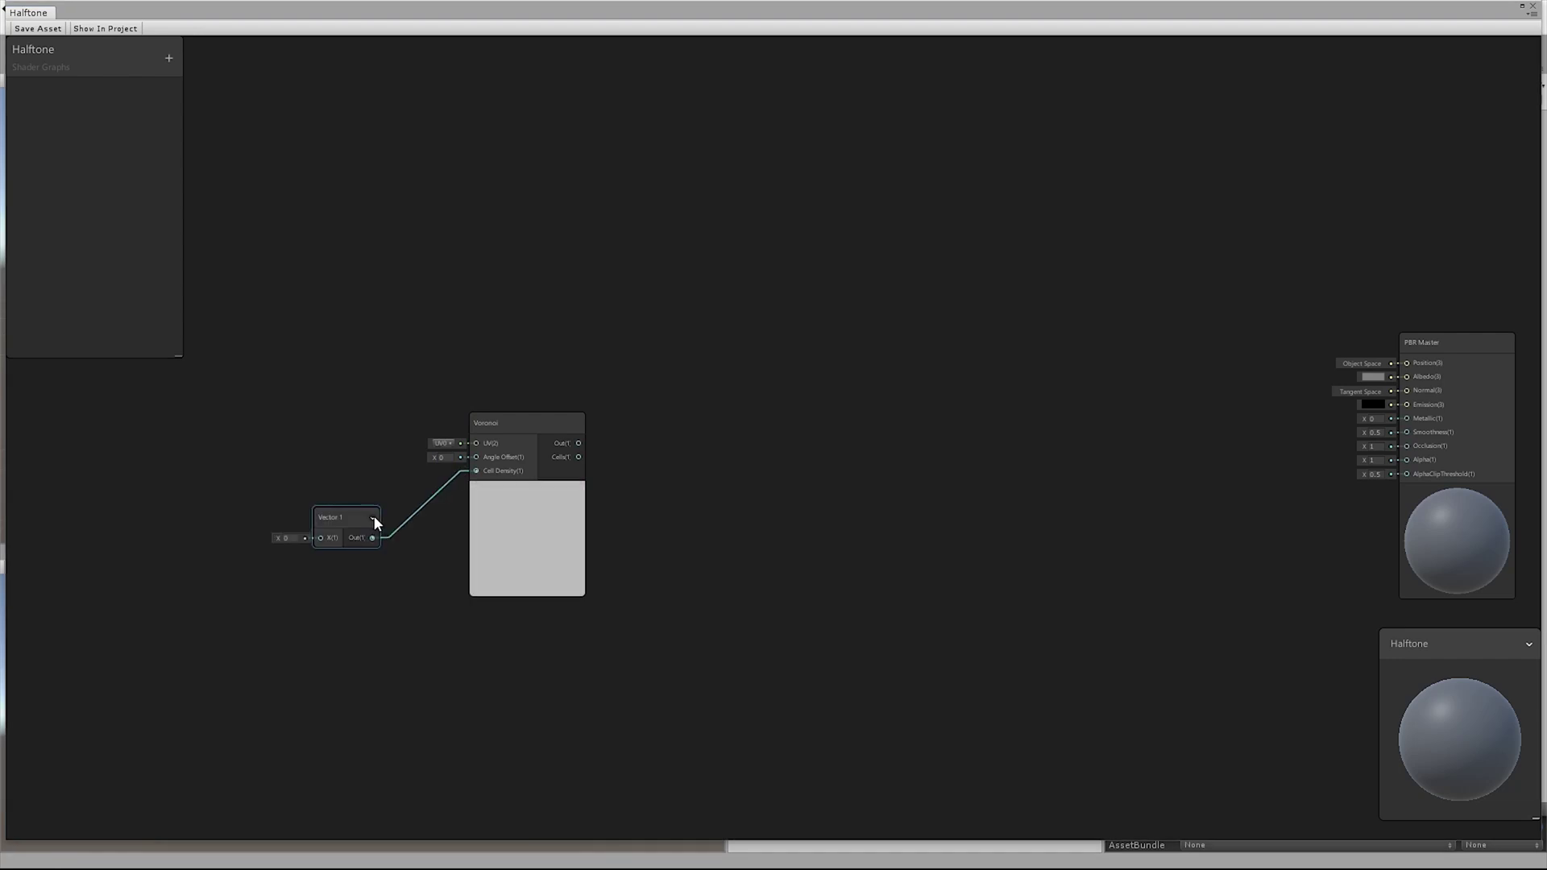
right_click(349, 514)
left_click(411, 669)
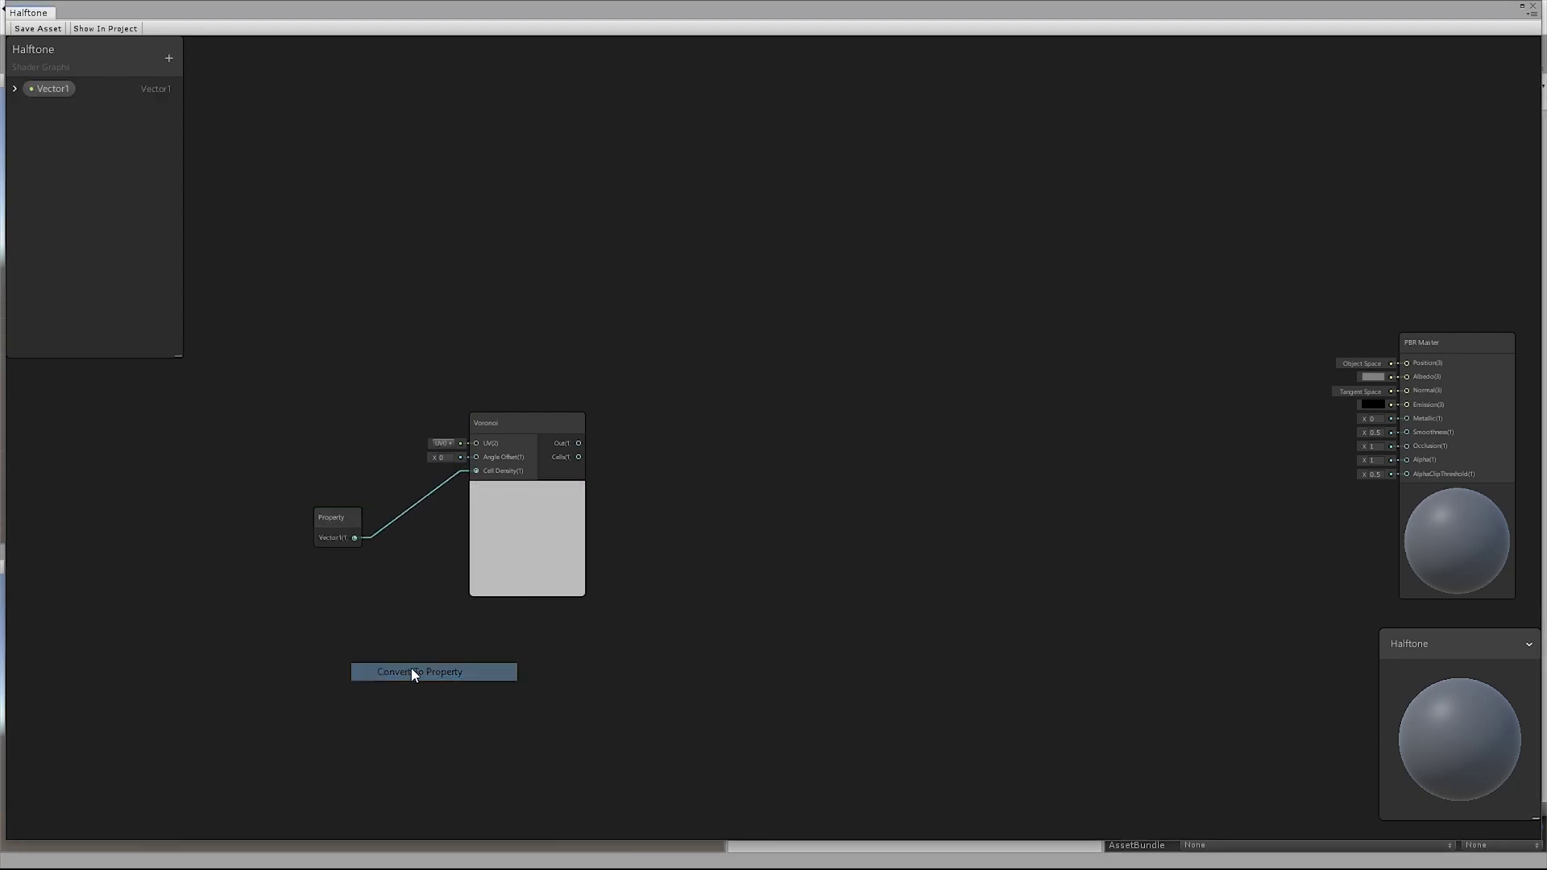
right_click(43, 90)
type("Density")
key("Return")
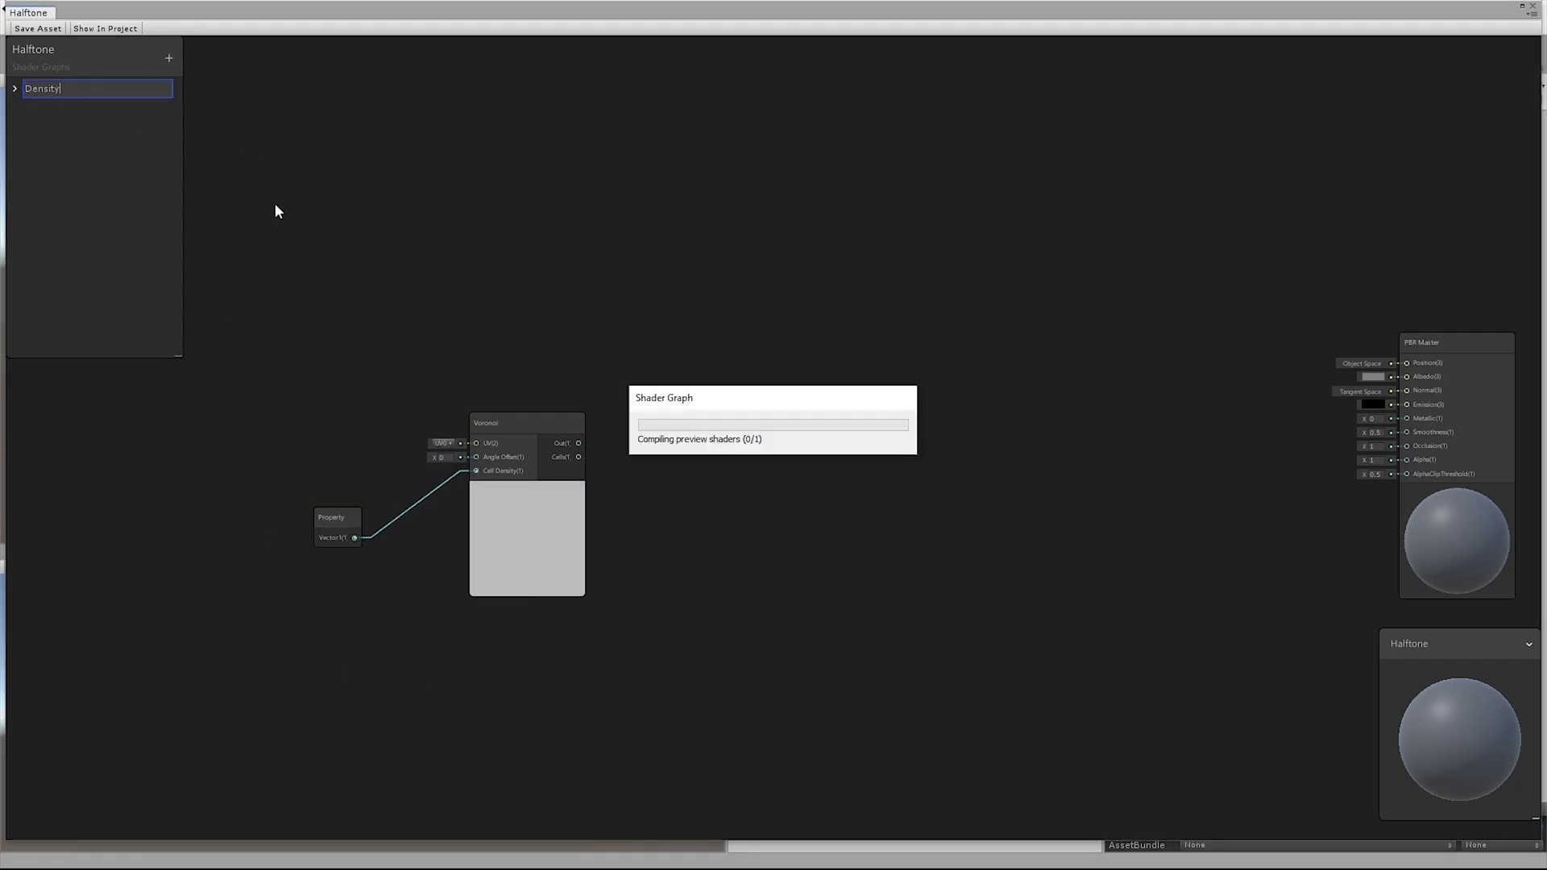
Add a Multiply node with the Voronoi Out feeding input A, and place it to the right of the Voronoi node
key("space")
type("mu")
key("Return")
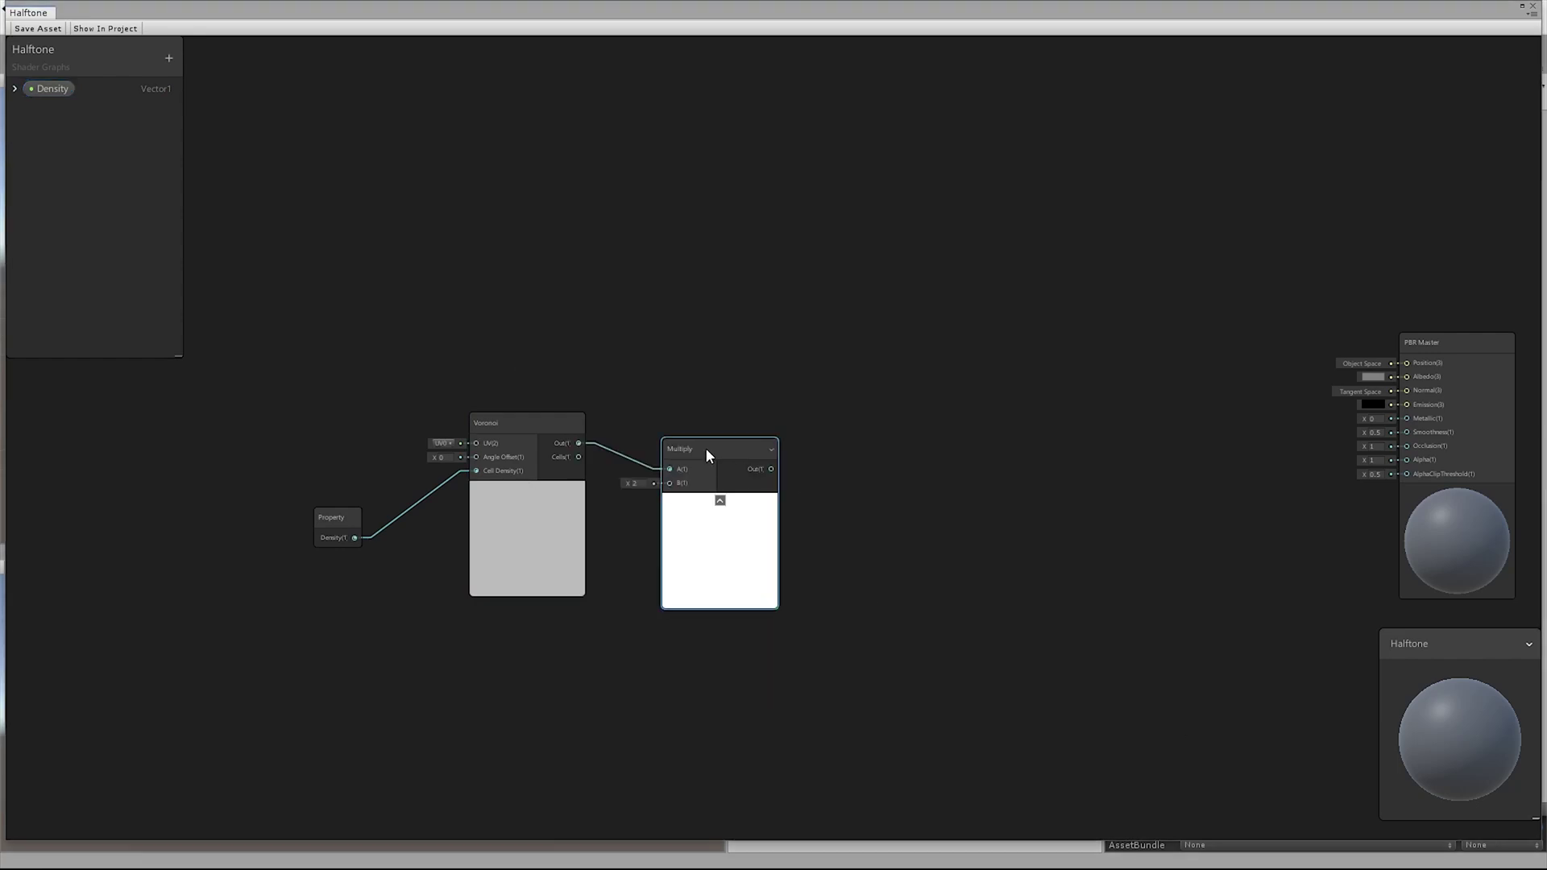
left_click_drag(706, 449, 762, 512)
Connect a Vector 1 node to the Multiply node's B input and convert it to a property named Mul
key("space")
type("v1")
key("Return")
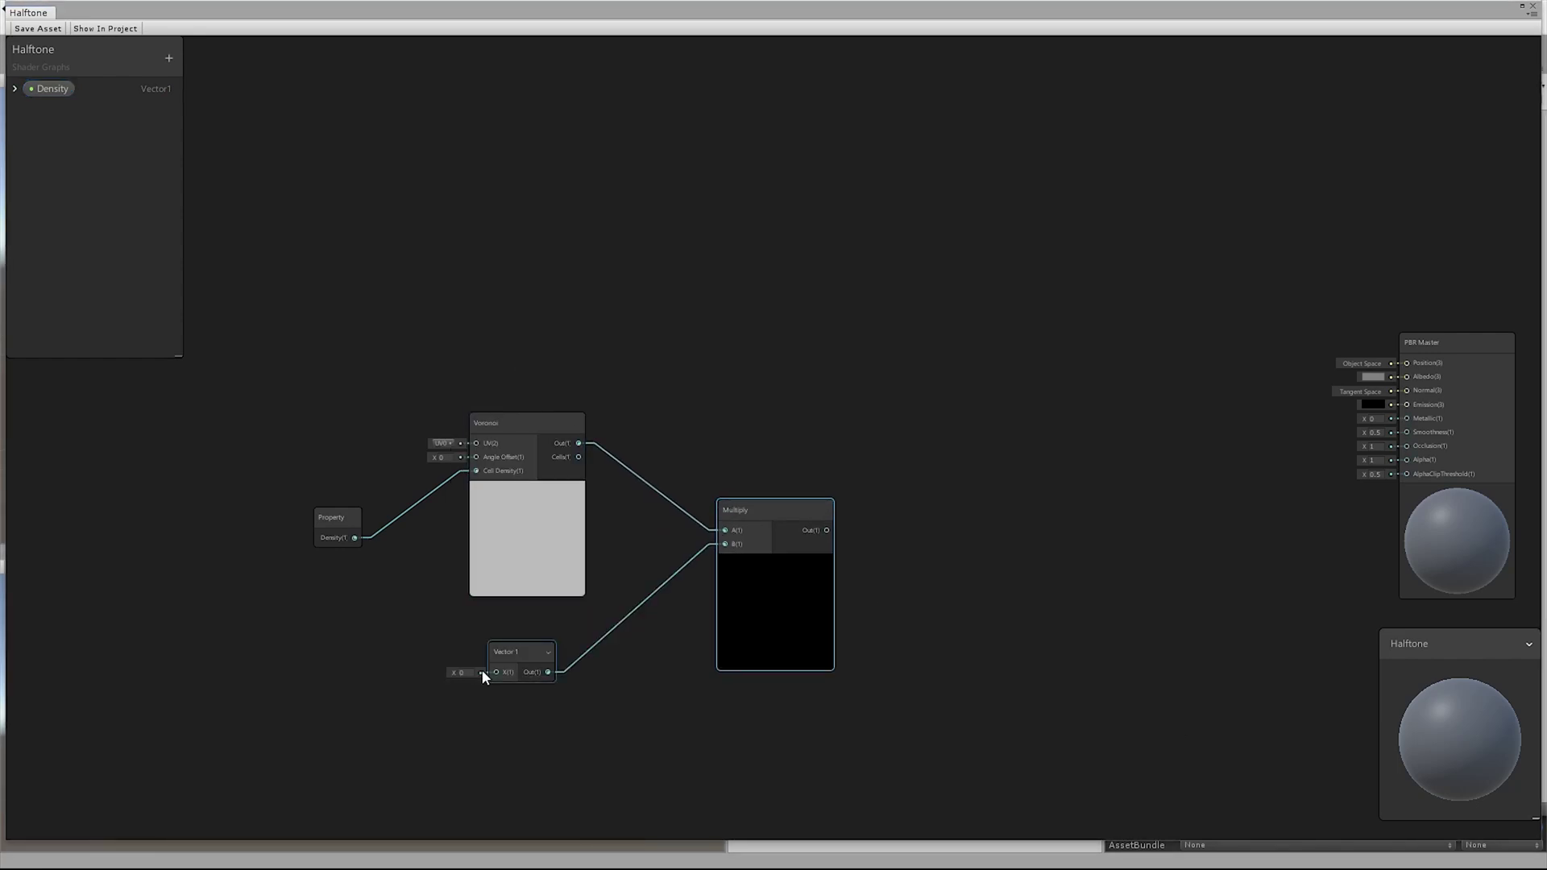
right_click(482, 670)
left_click(624, 814)
type("Mul")
key("Return")
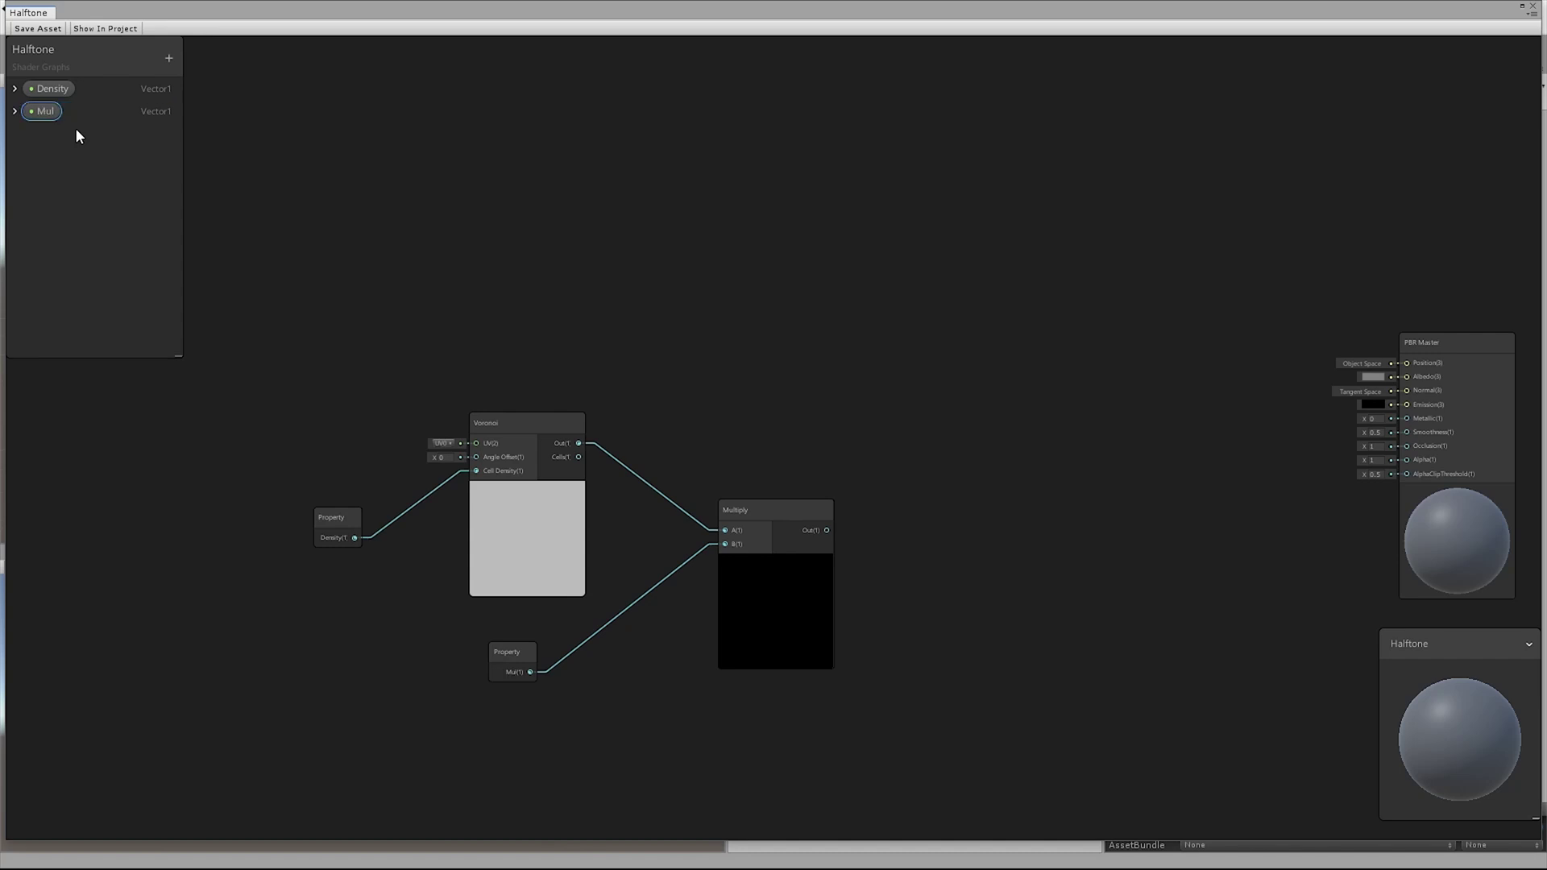
Add a Divide node with the Voronoi Cells output in A and the Multiply output in B
left_click_drag(746, 516, 926, 466)
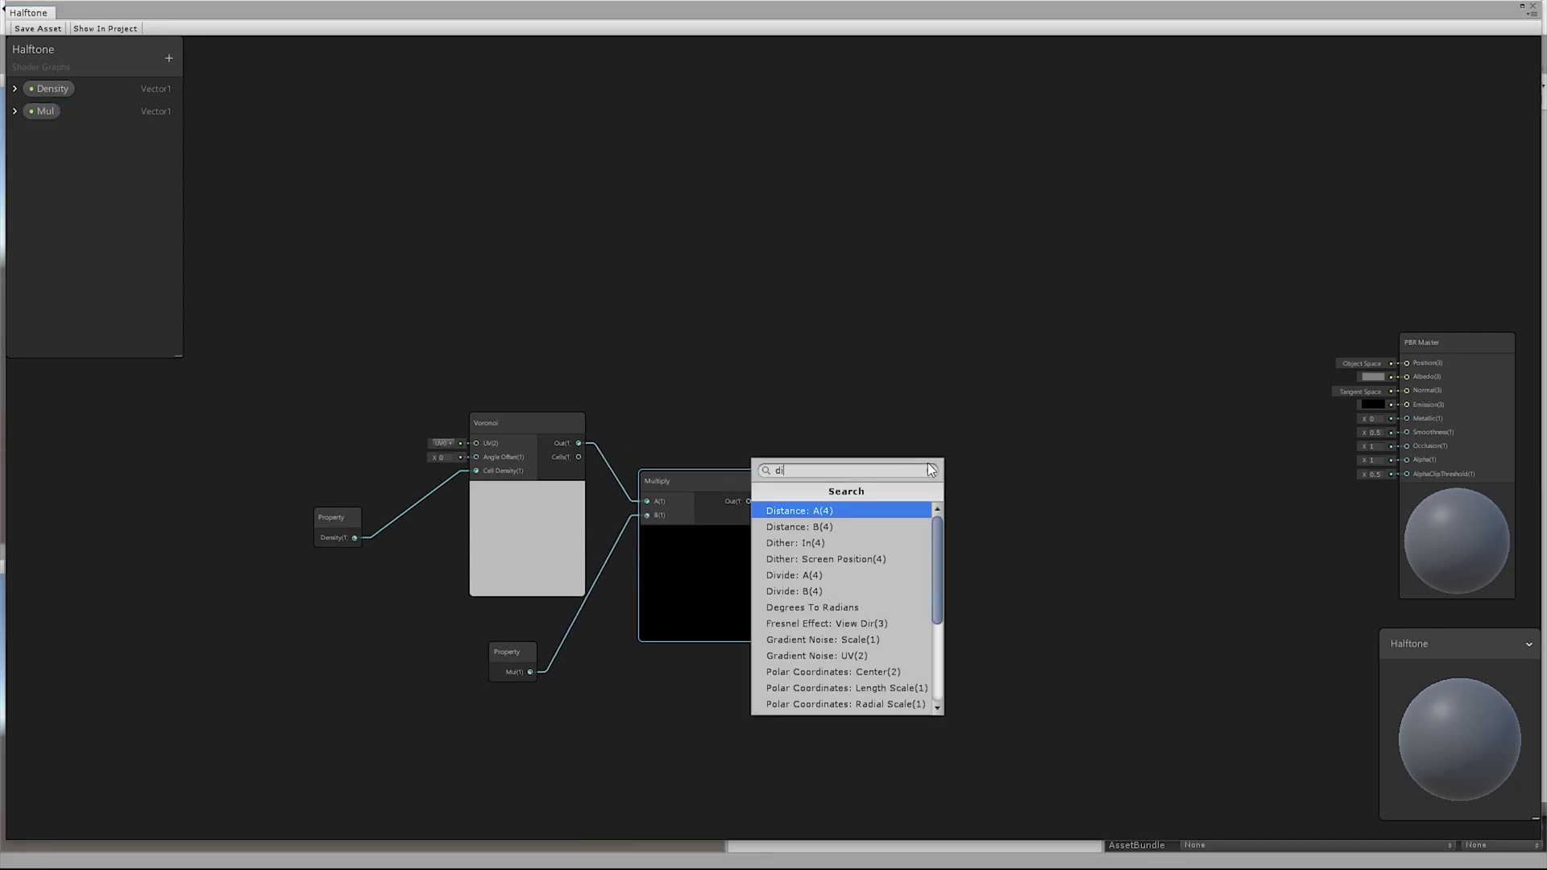
type("divi")
key("Return")
left_click_drag(579, 457, 846, 451)
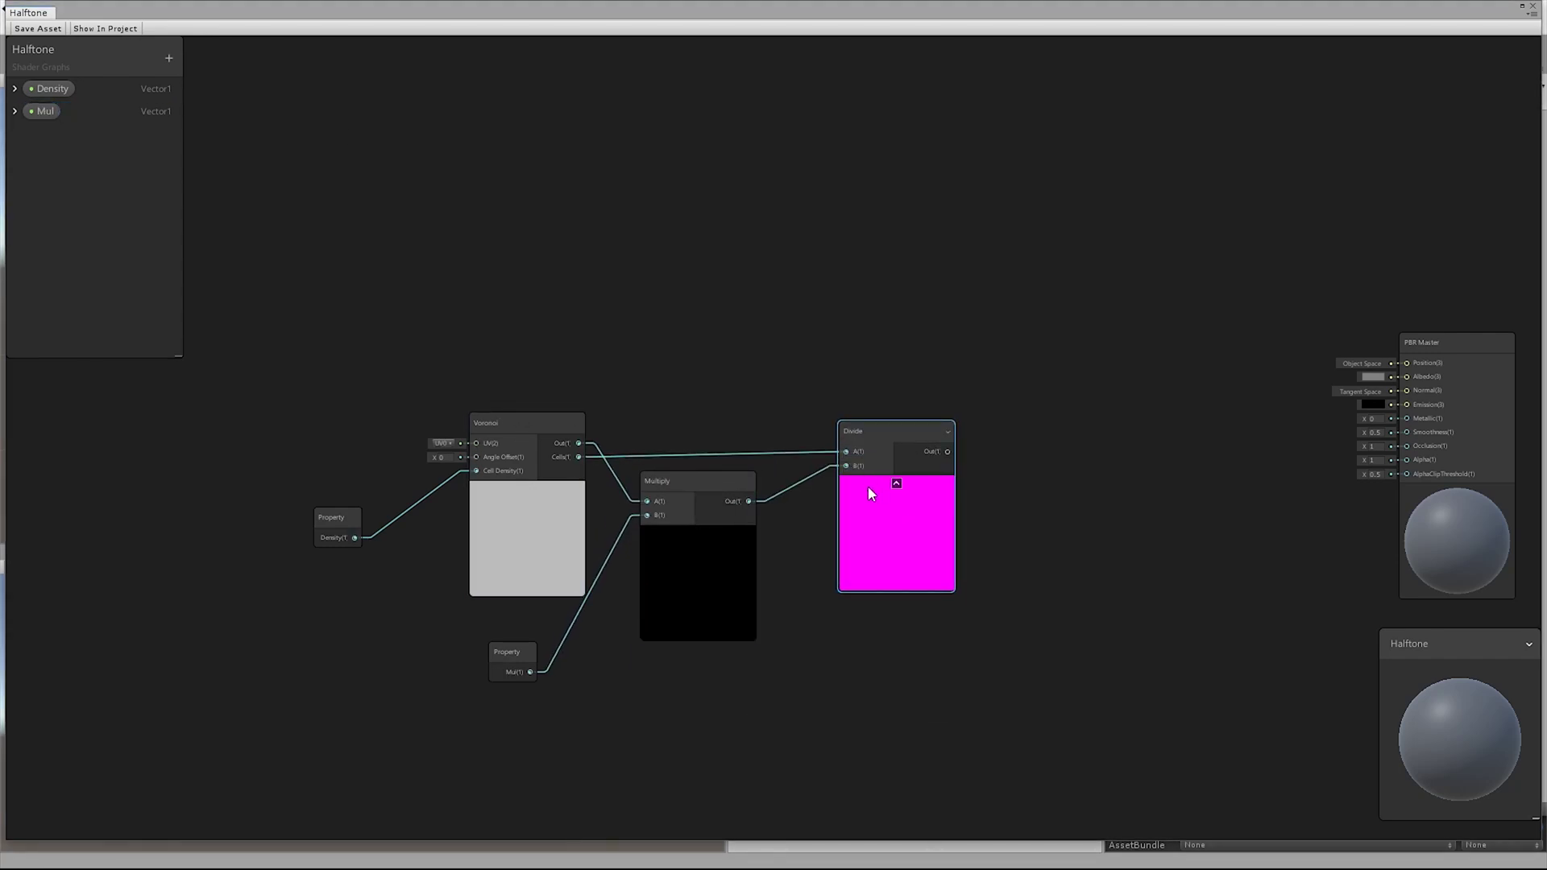
Connect the Divide output to the PBR Master's Albedo and adjust the Halftone material to Density 3,04 and Mul 1,79
left_click_drag(949, 451, 1407, 390)
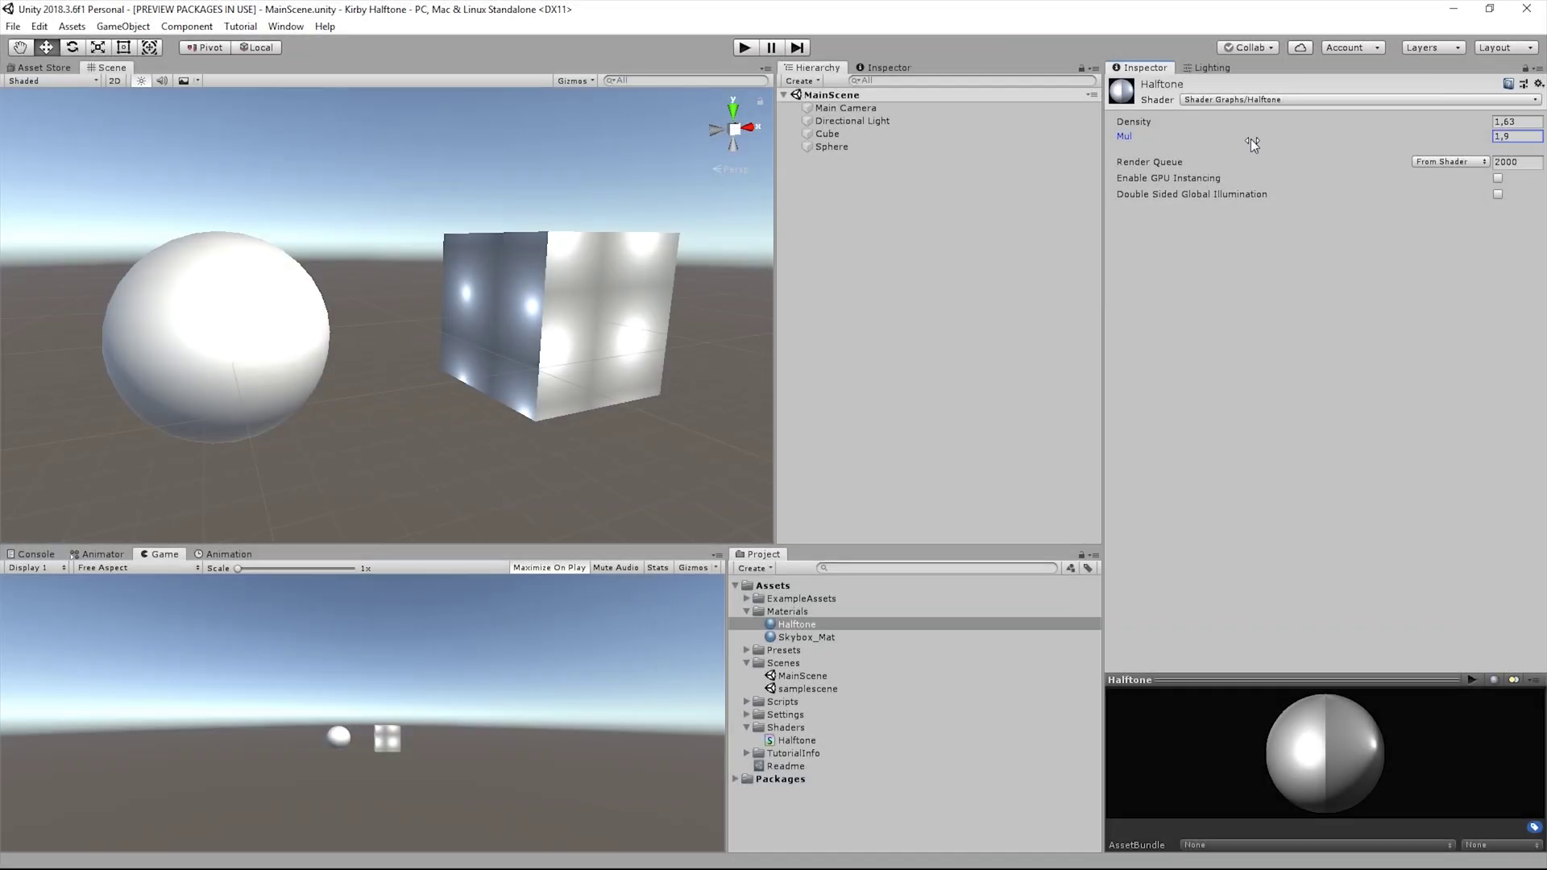
left_click_drag(1251, 139, 1150, 129)
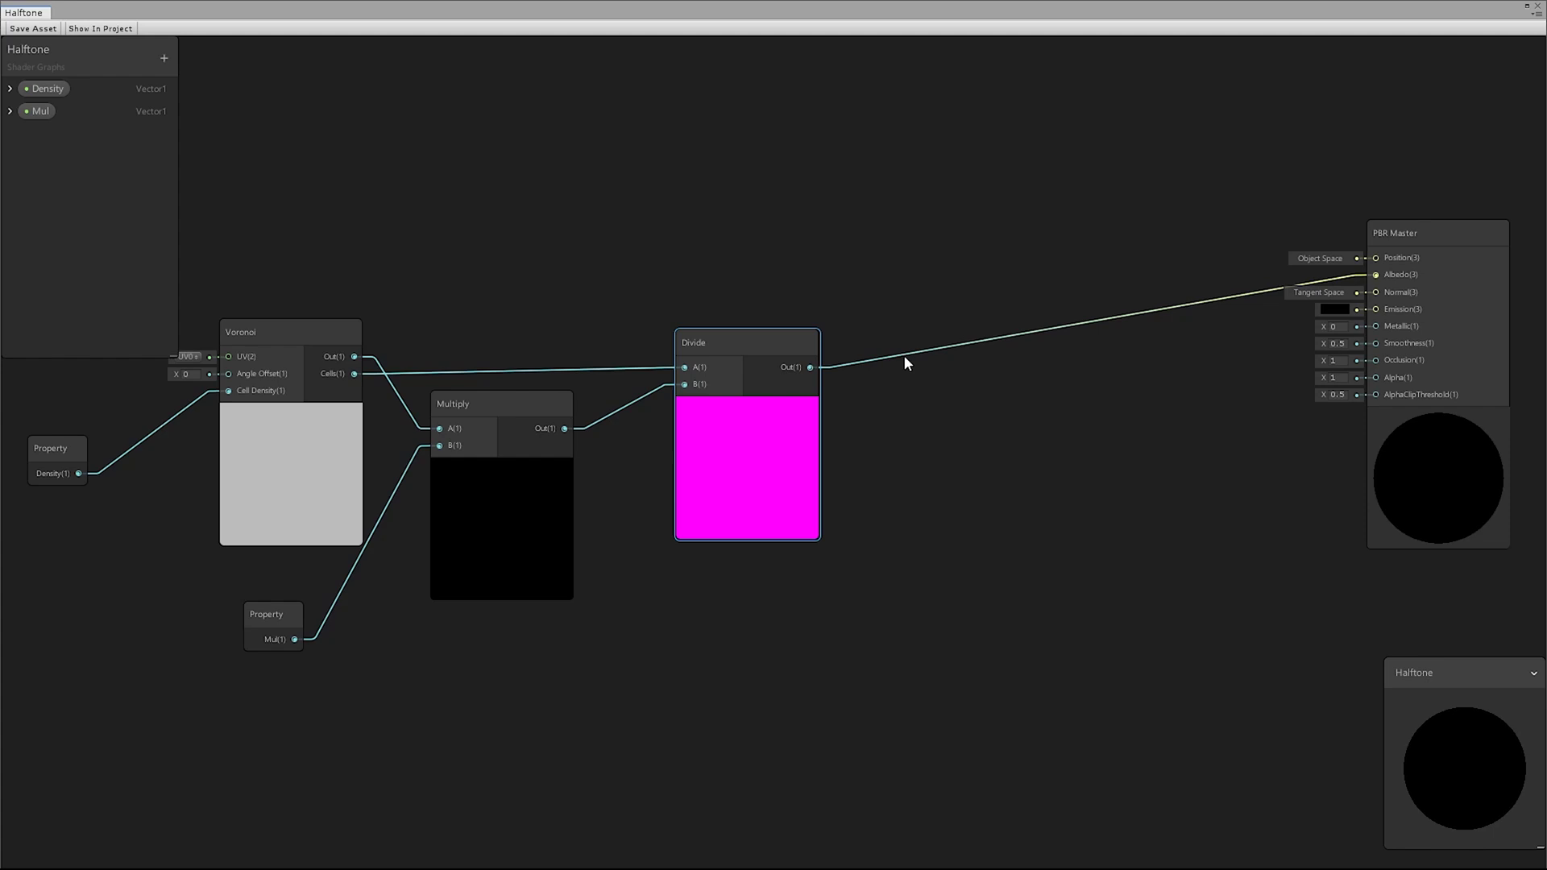
Add a Modulo node with input A set to 1 and the Divide output connected to input B
left_click_drag(904, 355, 870, 332)
type("modulo")
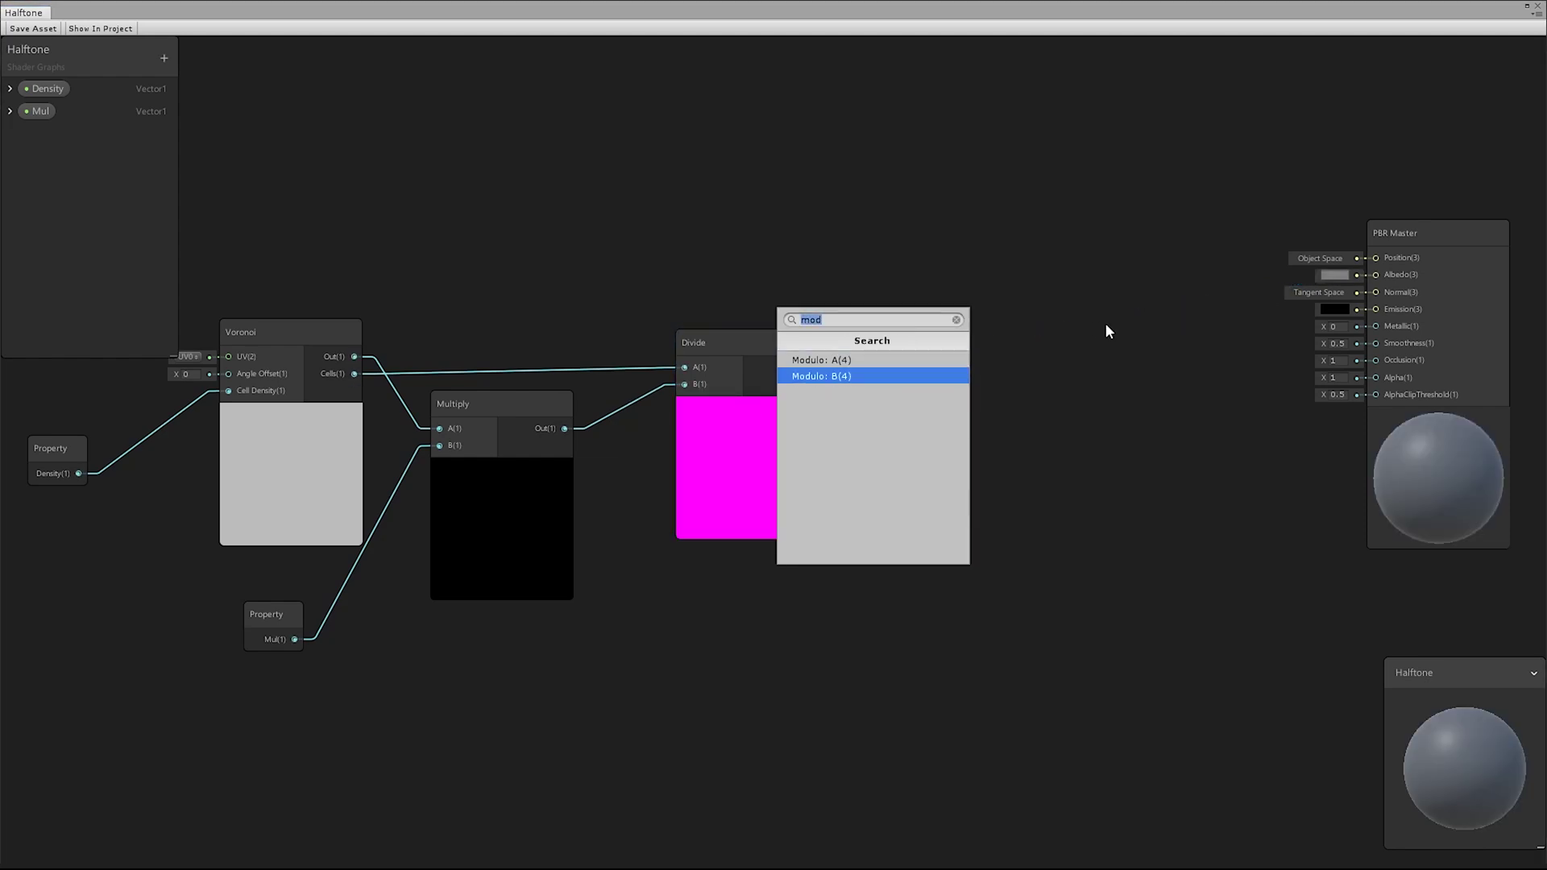
key("Return")
left_click(838, 323)
Add a Step node with the Modulo output feeding In, and set its Edge to 0.5
left_click_drag(993, 321, 1094, 314)
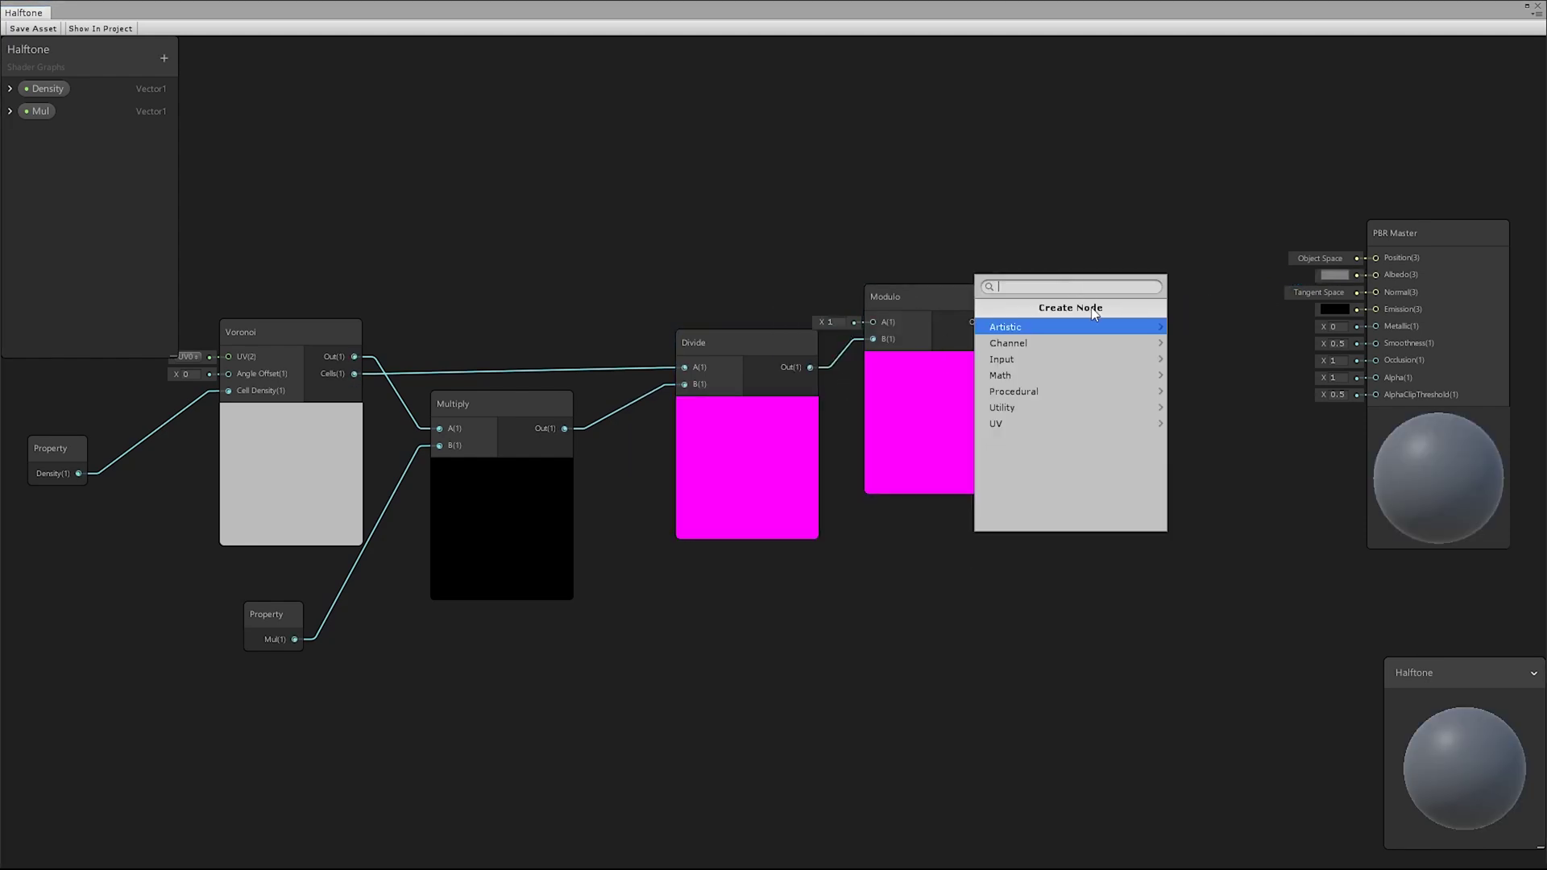
type("step")
key("Return")
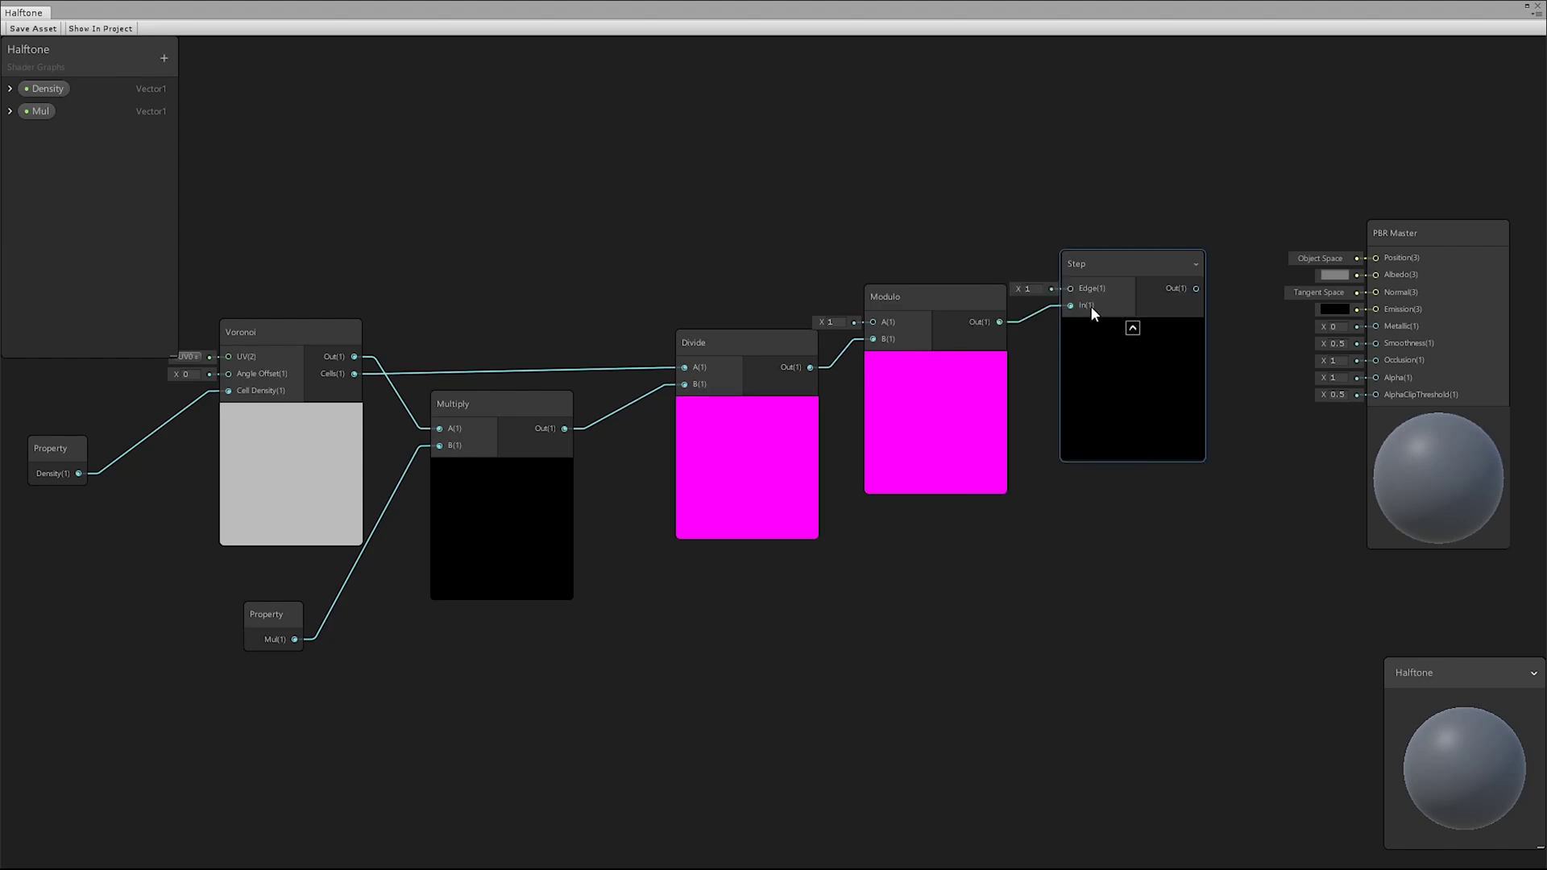
type("0.5")
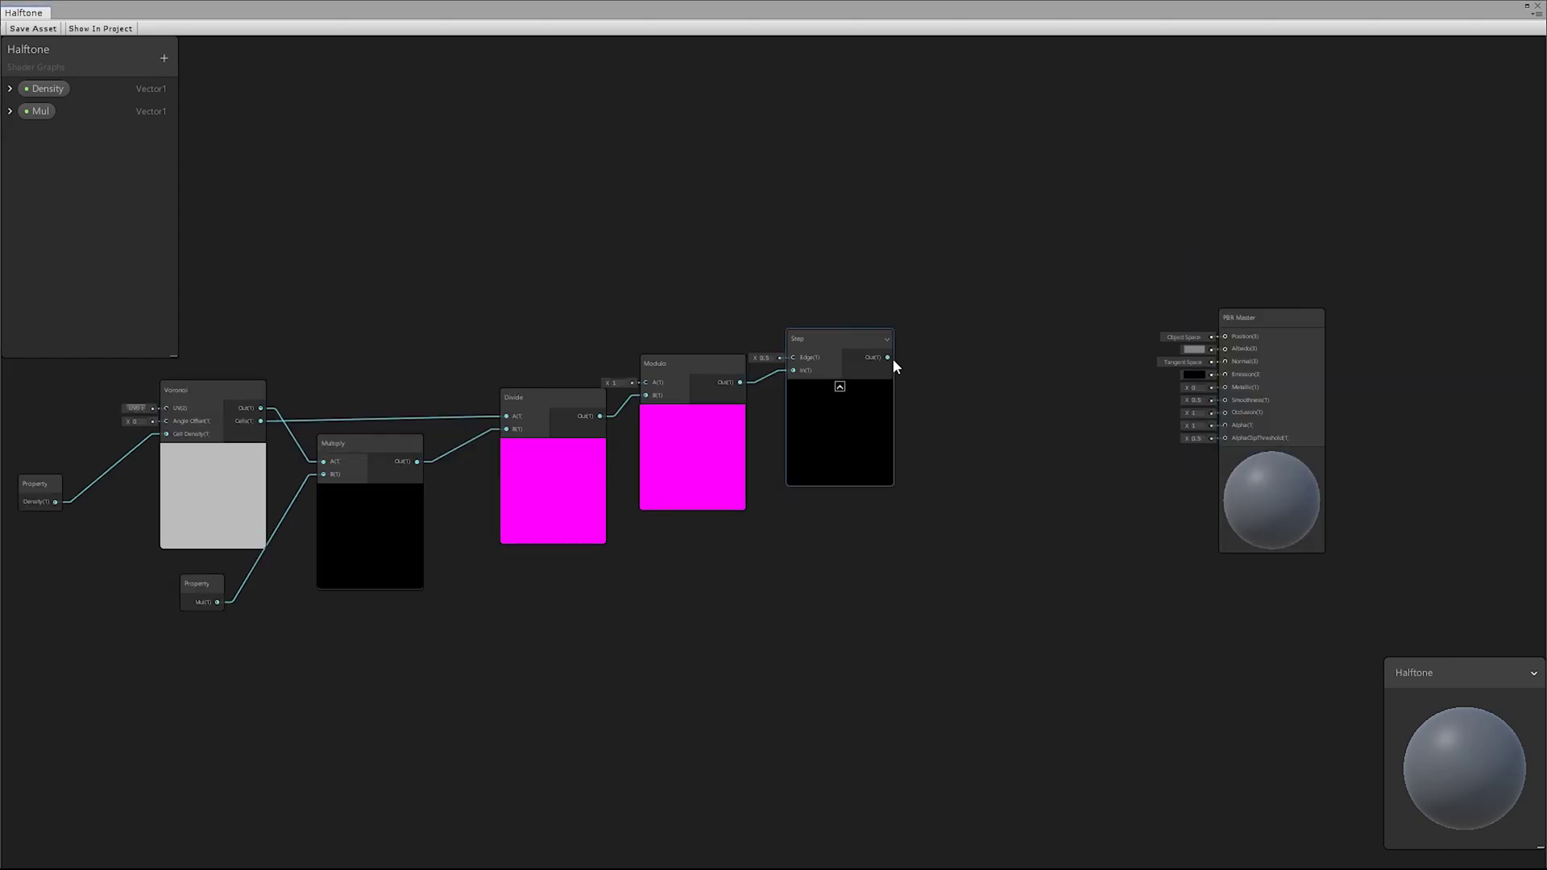
Add a Lerp node with the Step output connected to its T input
left_click_drag(887, 358, 954, 321)
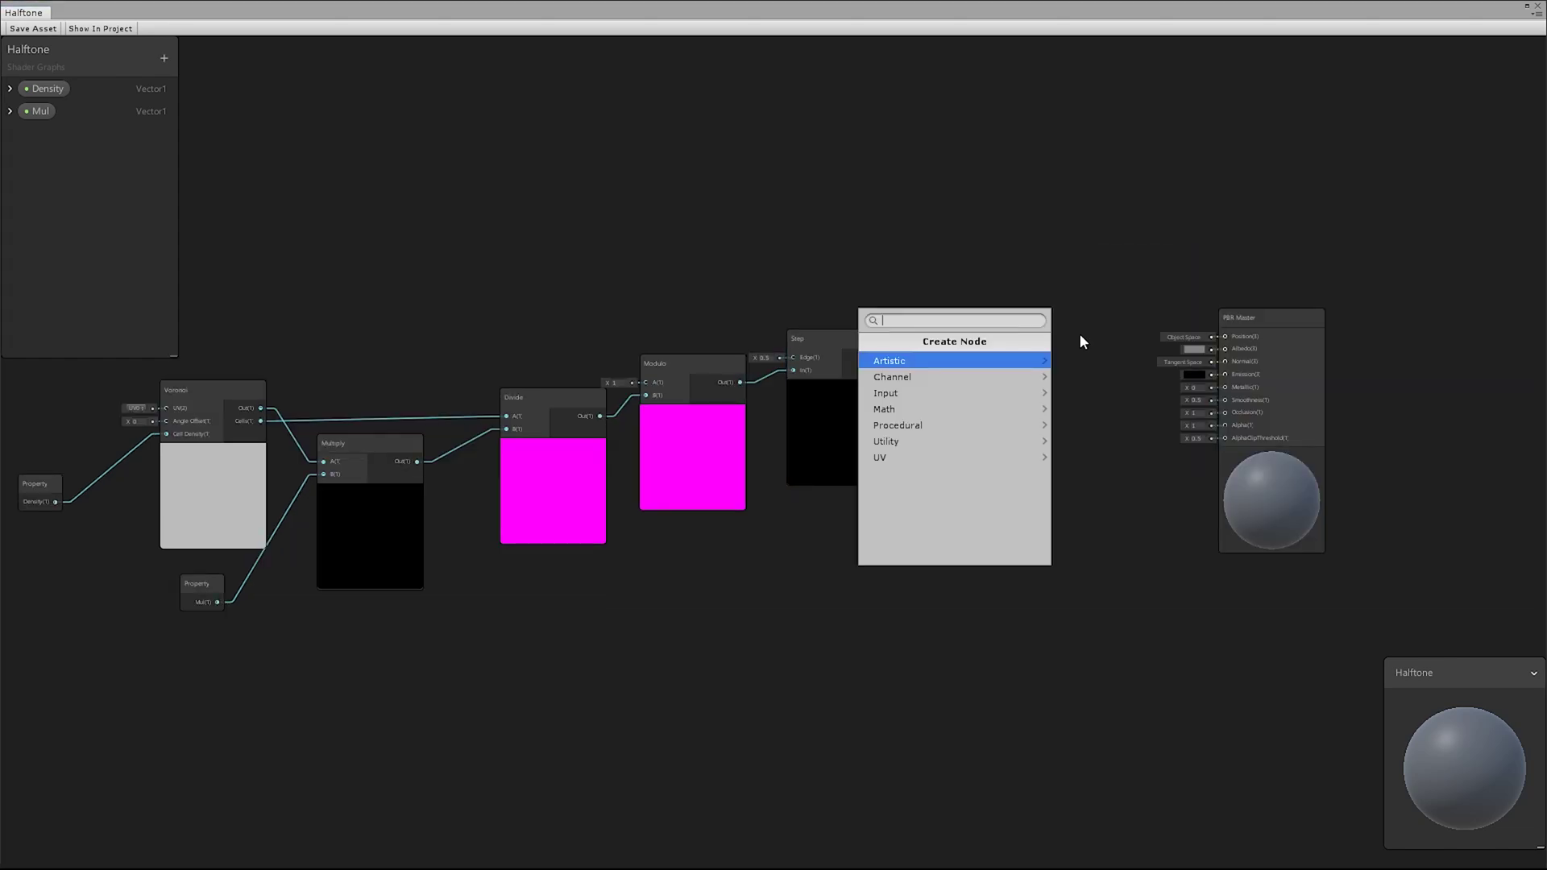
type("ler")
key("Down")
key("Down")
key("Return")
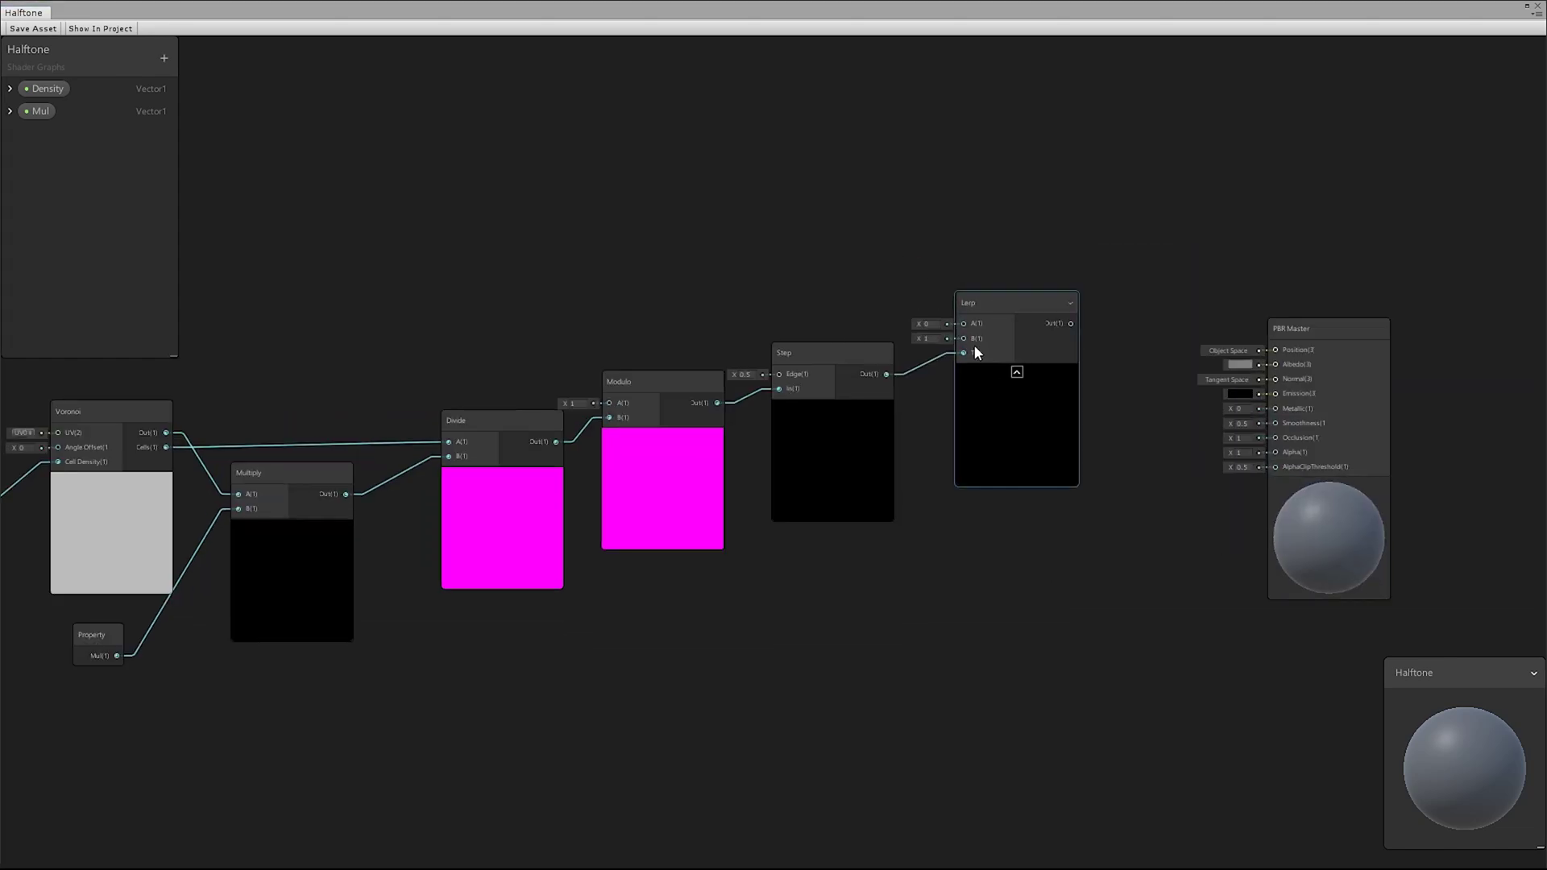
Connect a Color node to the Lerp node's A input, convert it to a property named MainColor, and place it above the Step node
left_click_drag(964, 323, 825, 225)
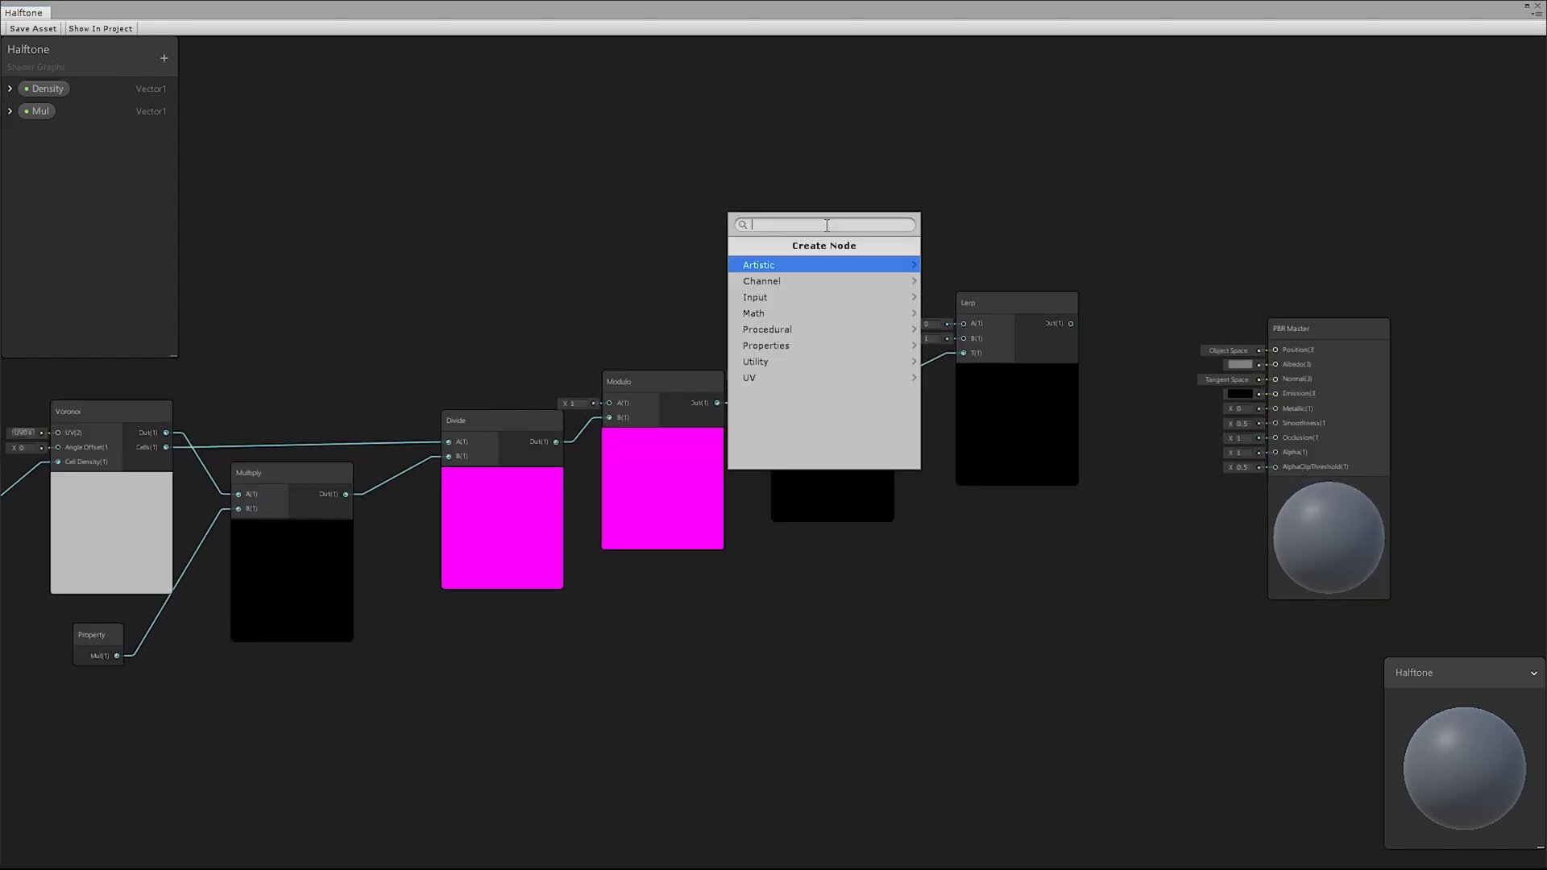
type("colo")
key("Return")
right_click(713, 227)
left_click(795, 383)
right_click(38, 132)
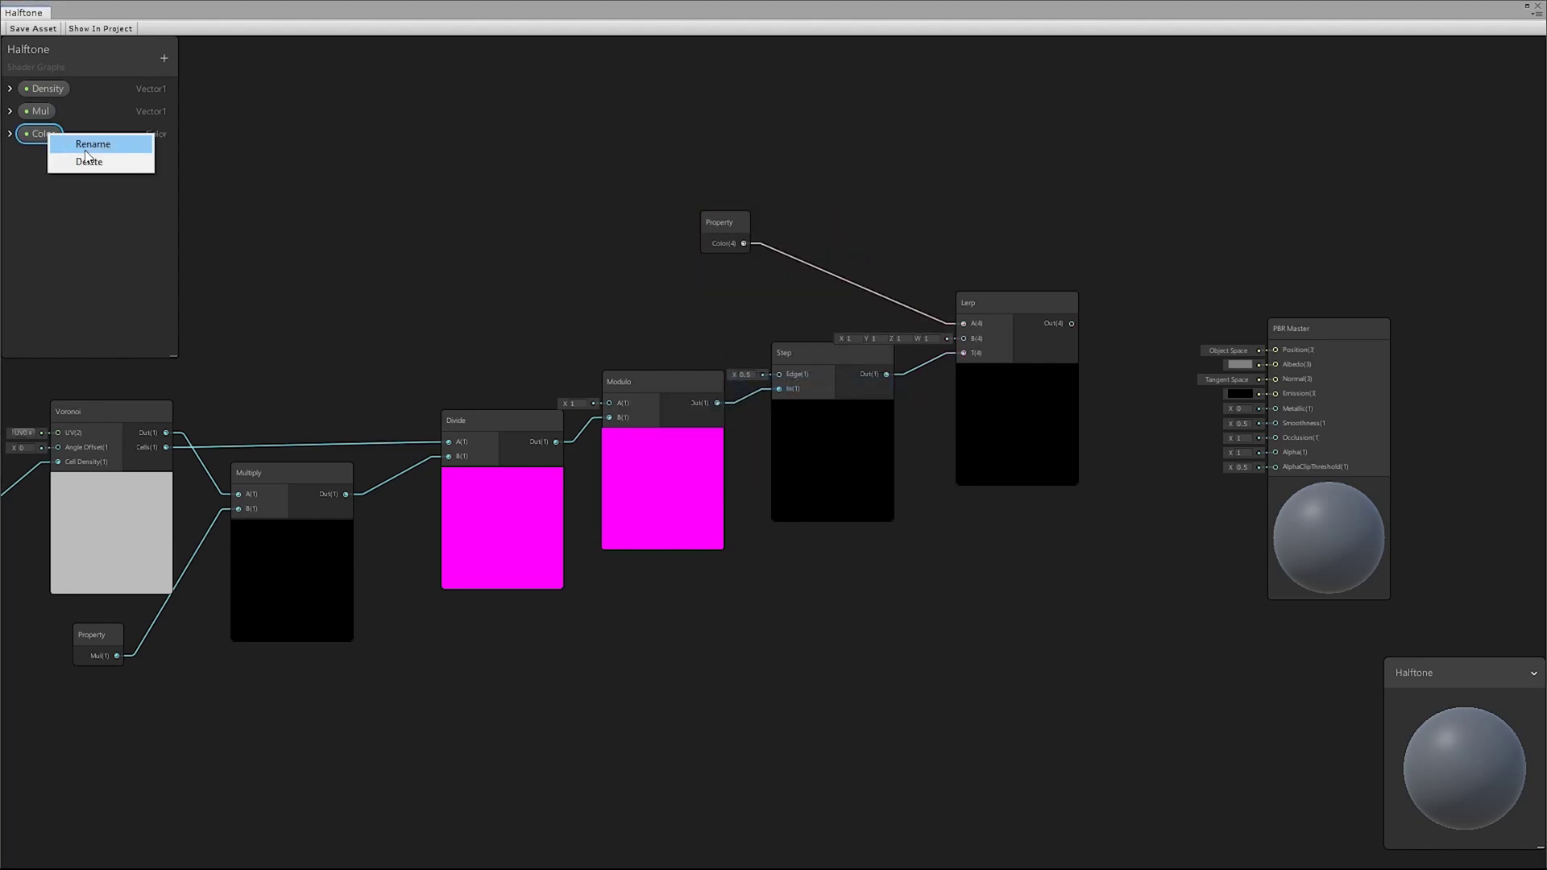
left_click(77, 142)
type("MainColor")
key("Return")
left_click_drag(723, 248, 830, 217)
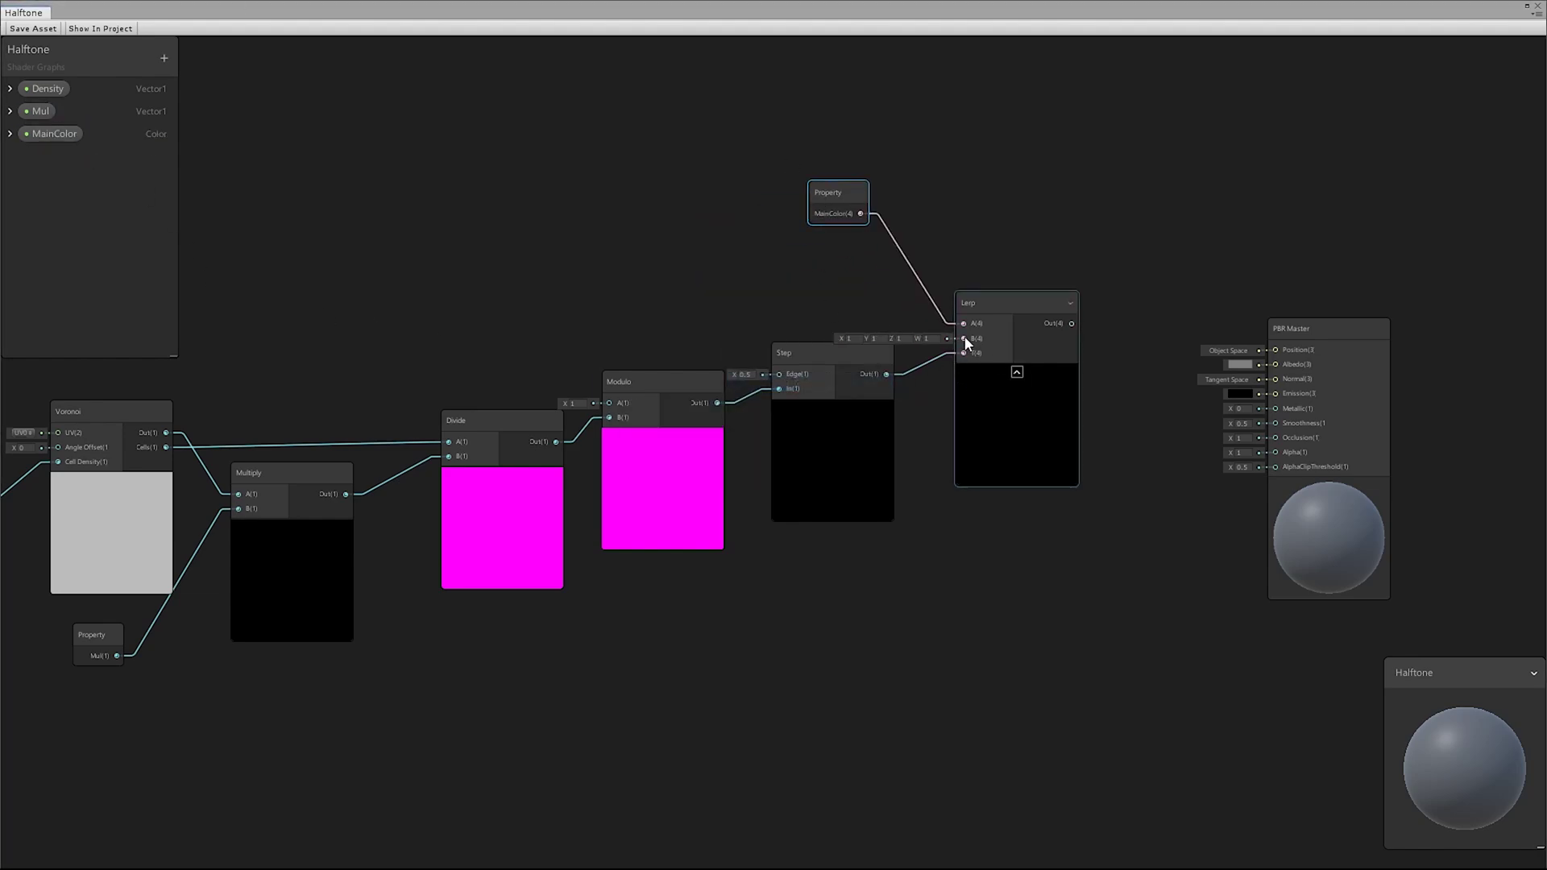
Connect a Color node to the Lerp node's B input and convert it to a property named Background
left_click_drag(964, 338, 766, 276)
type("col")
key("Return")
right_click(766, 275)
left_click(797, 433)
right_click(39, 156)
left_click(78, 165)
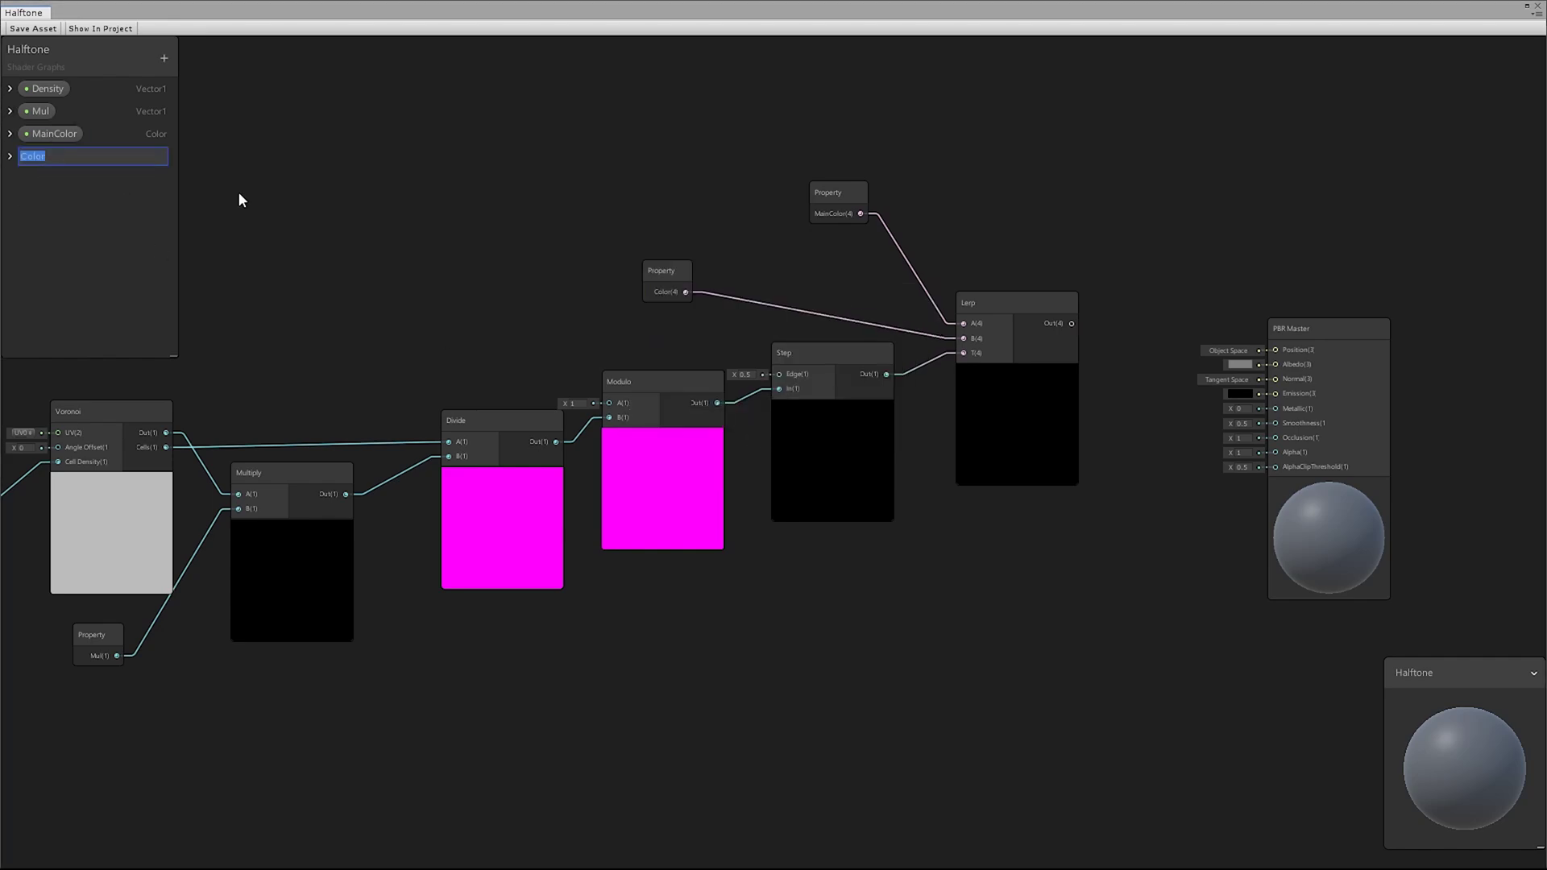
type("Background")
key("Return")
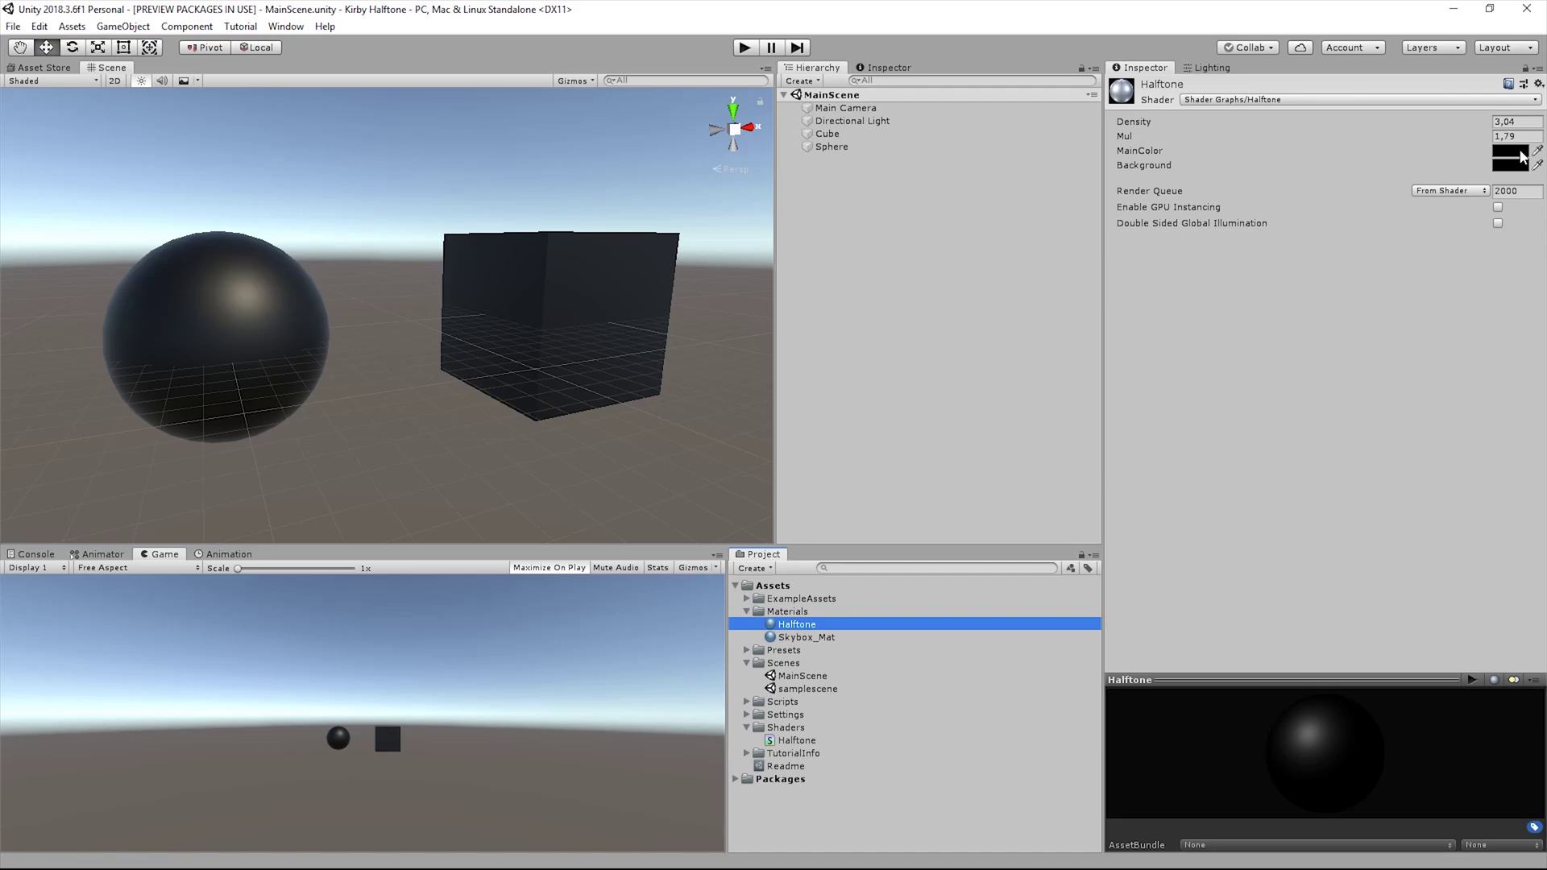
Set the Halftone material's MainColor to a light blue
left_click(1520, 153)
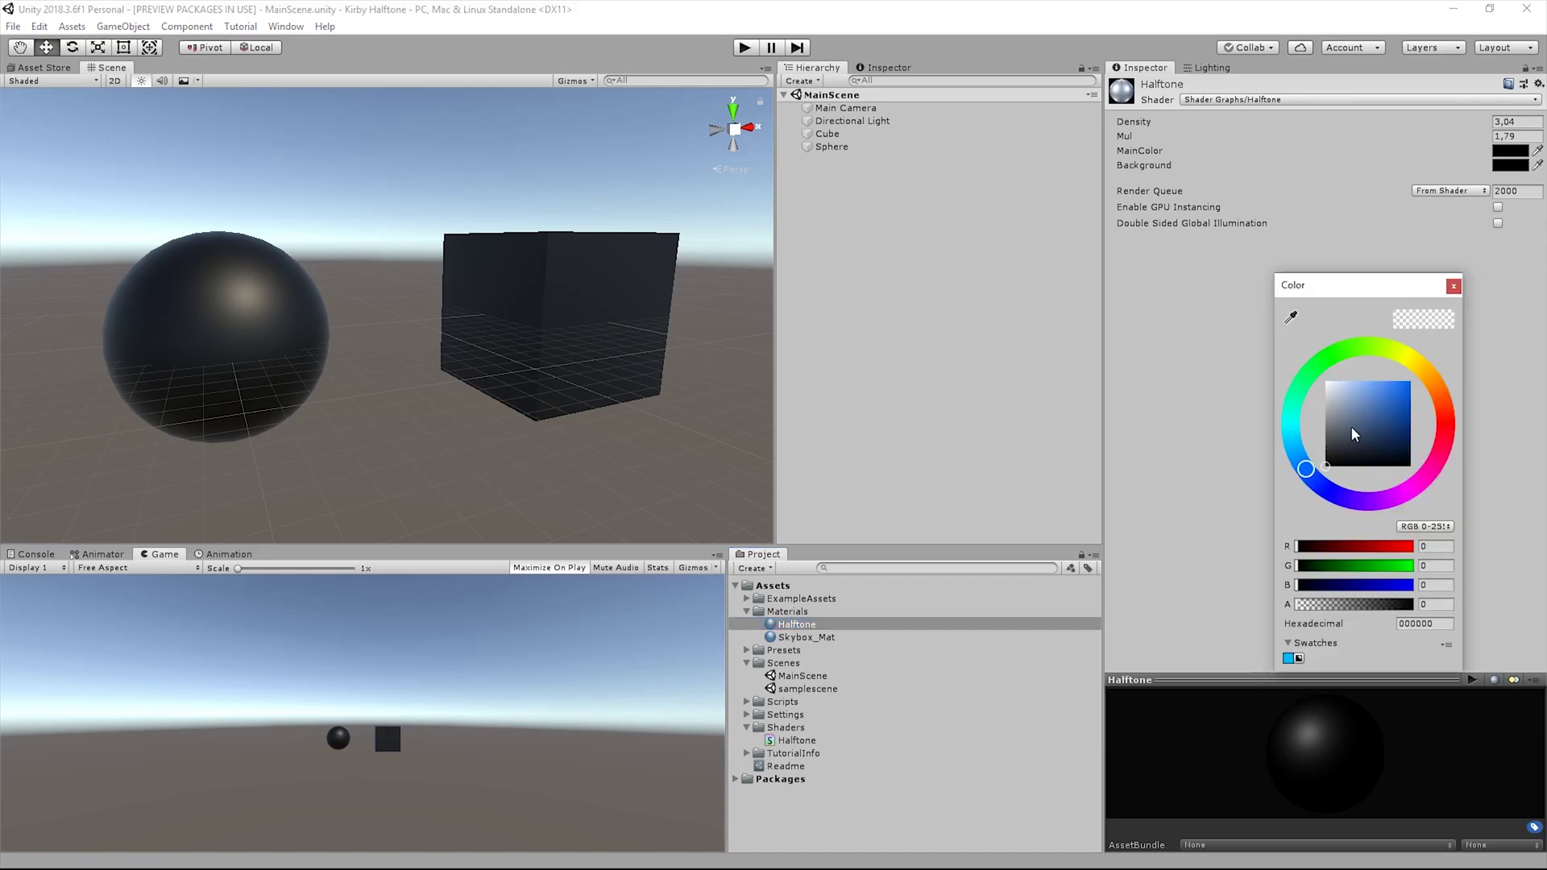
left_click_drag(1351, 427, 1387, 364)
left_click(1454, 288)
Try other colors for the Halftone material's Background and return it to black
left_click(1510, 165)
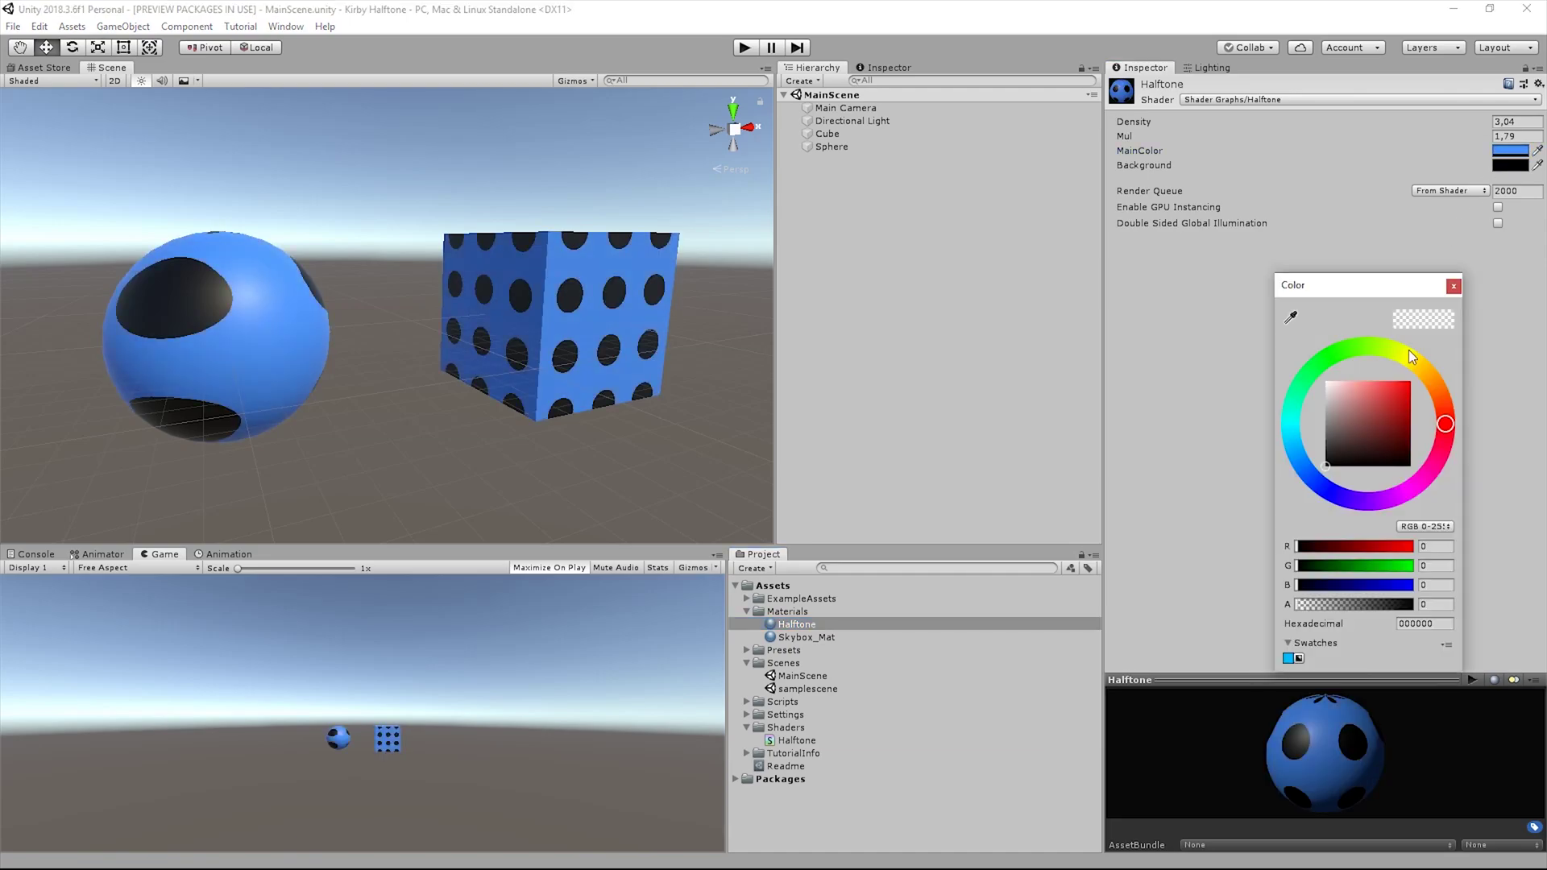
left_click_drag(1448, 424, 1417, 364)
left_click(1362, 414)
left_click_drag(1362, 413, 1322, 475)
left_click(1453, 288)
Set the Halftone material's Mul to 1,35 and its Density to 10
left_click_drag(1350, 137, 1462, 123)
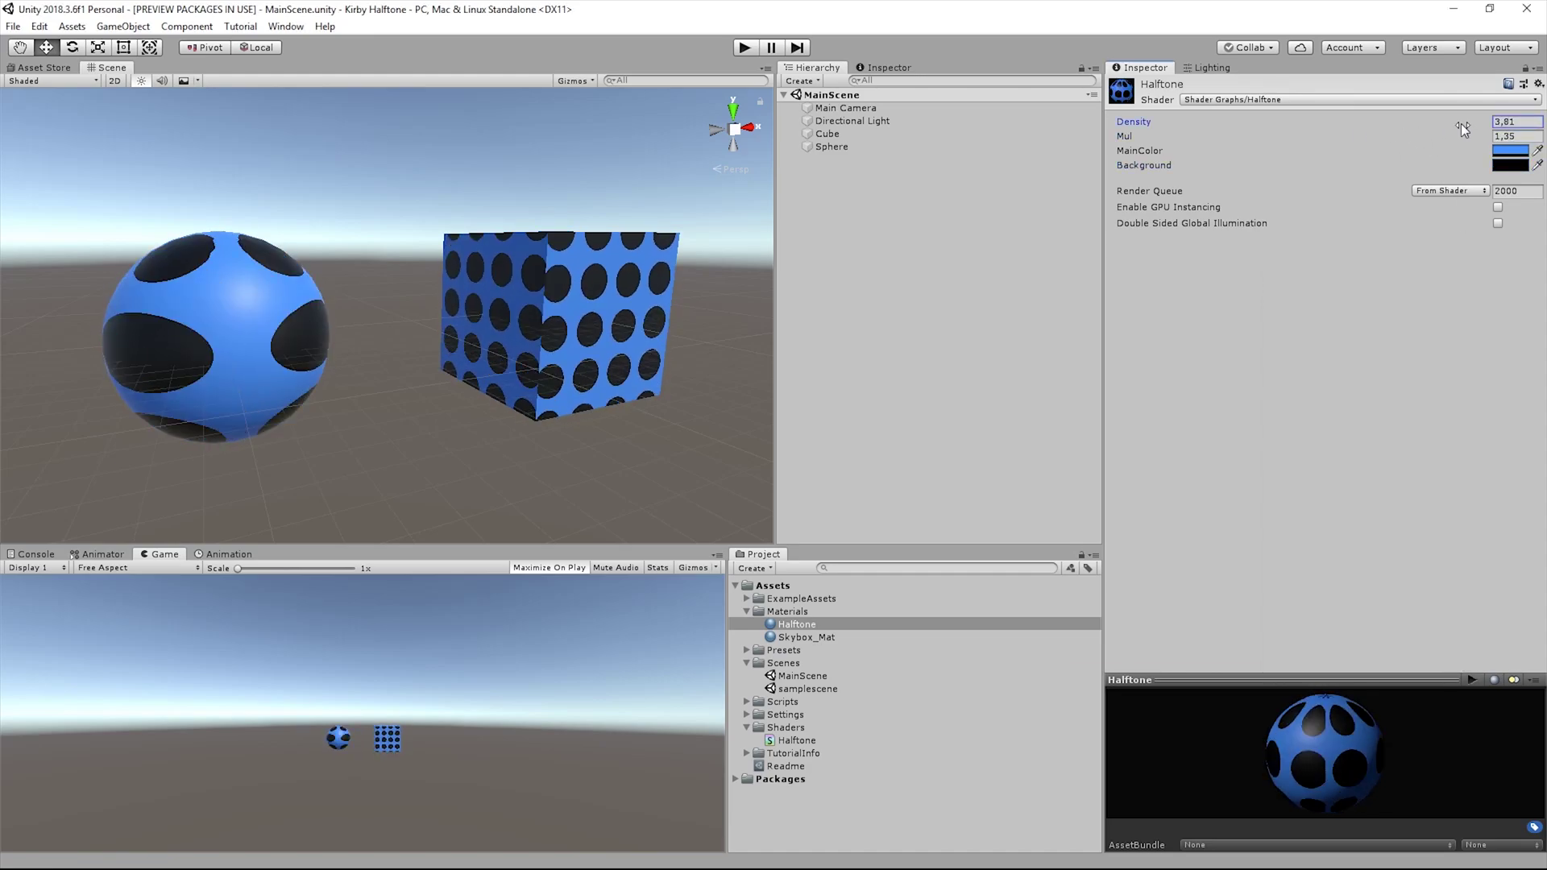
type("10")
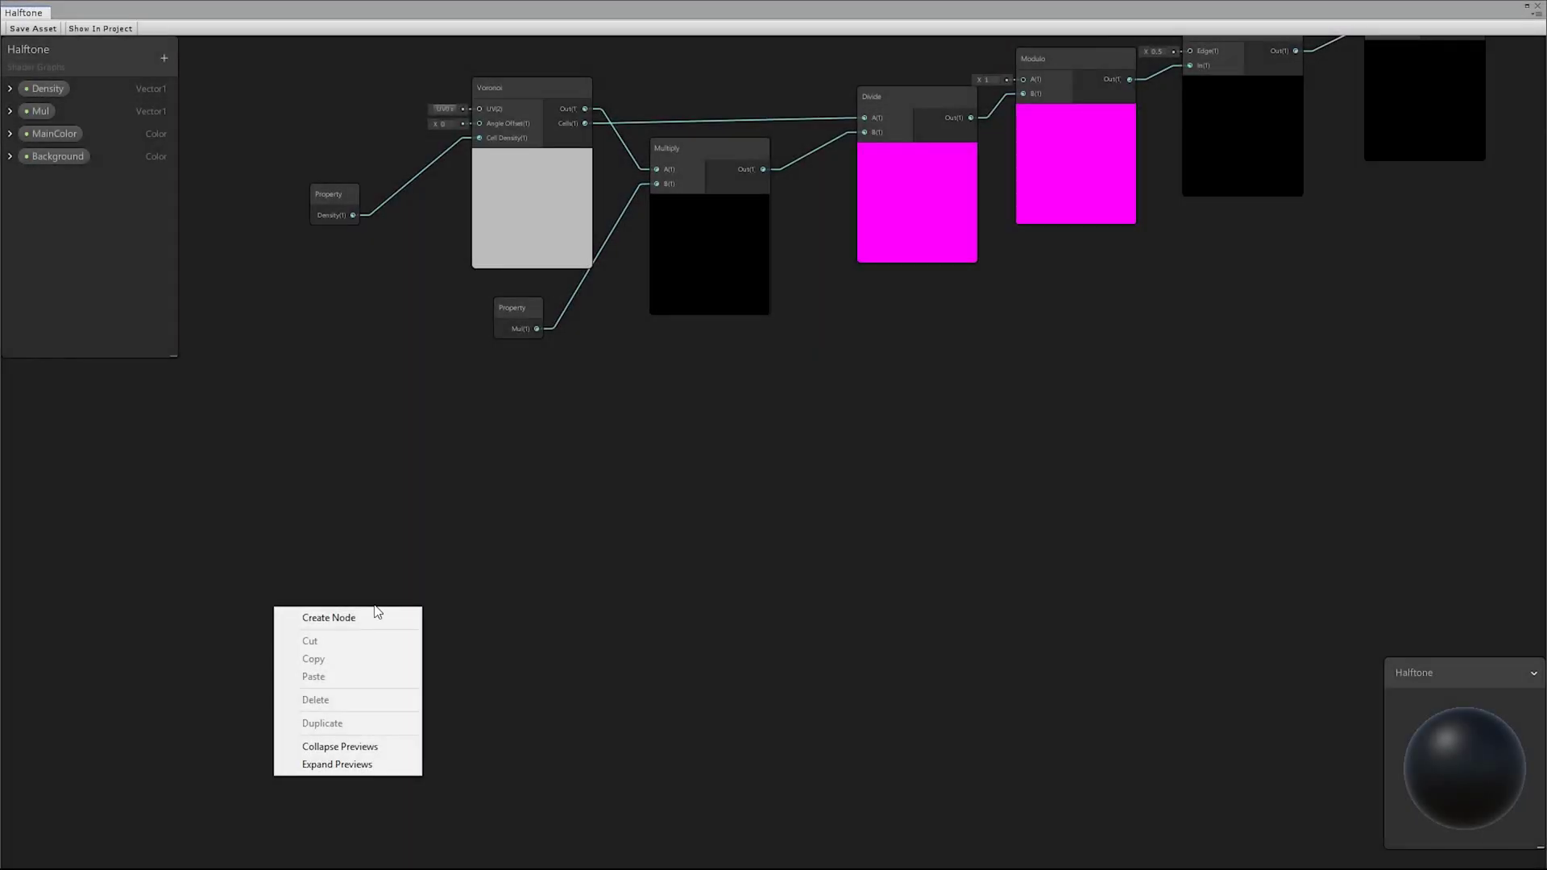
Add a World-space Normal Vector node and a custom Main Light node below the Voronoi chain, one above the other
left_click(361, 617)
type("normal v")
key("Return")
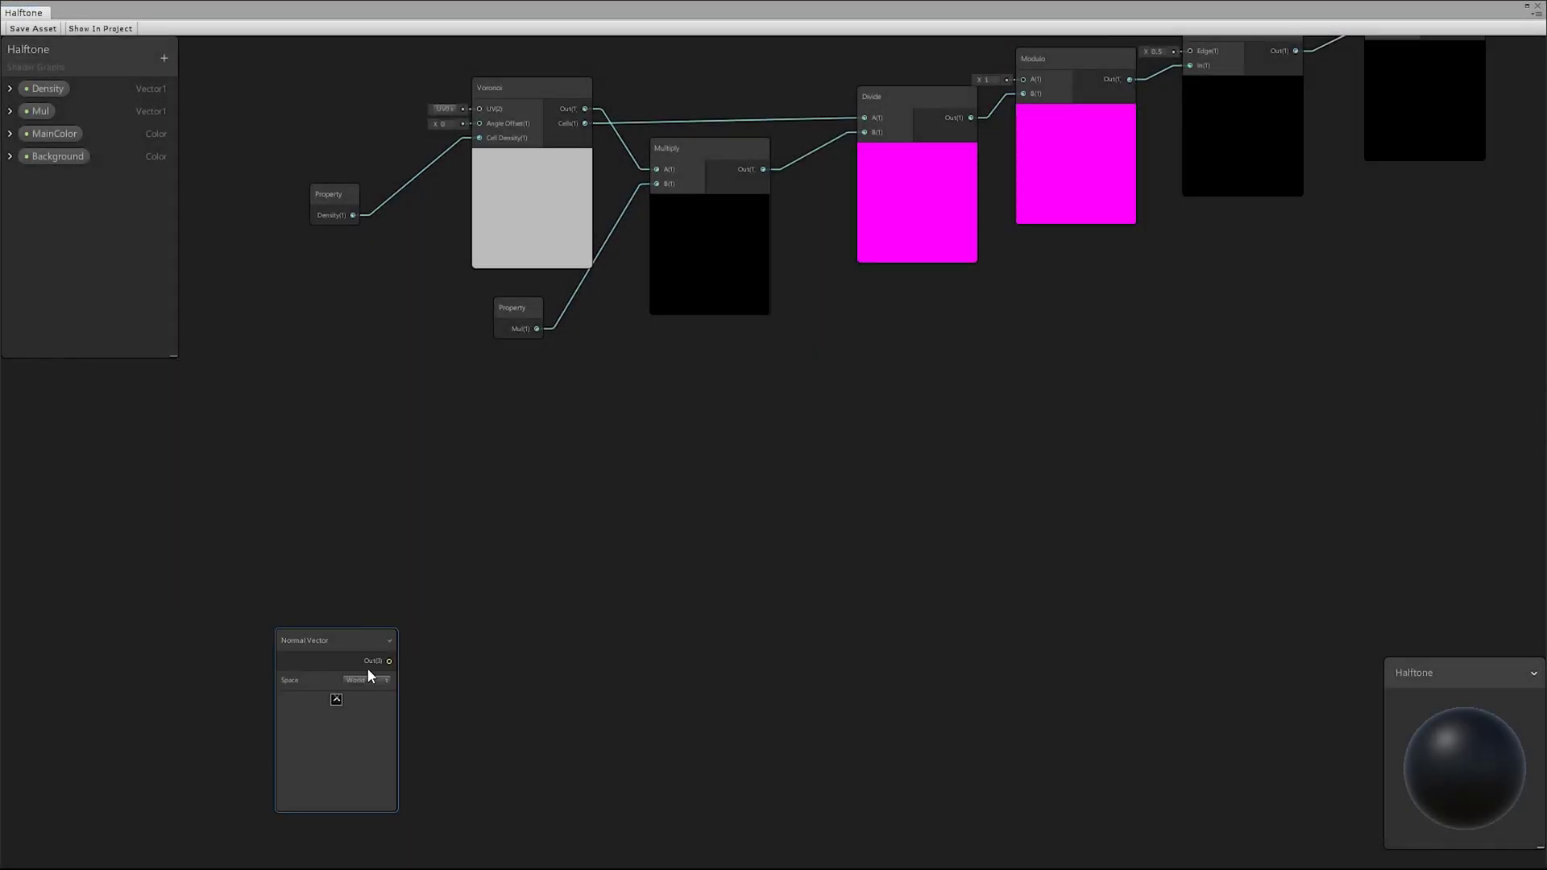
left_click_drag(390, 666, 358, 528)
type("main")
key("Return")
left_click_drag(375, 643, 399, 620)
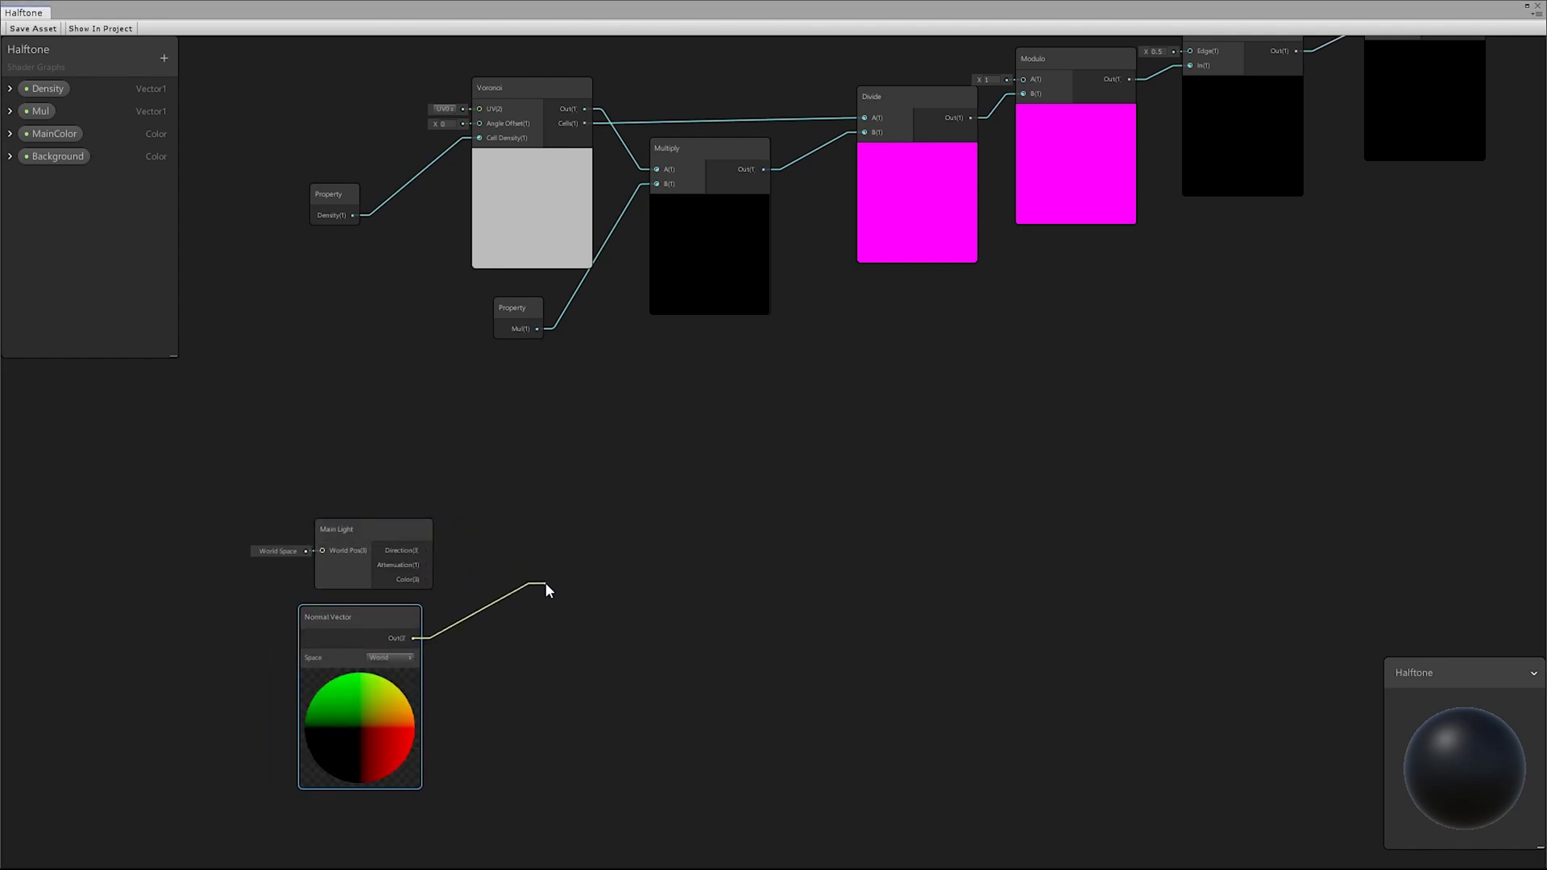
Add a Dot Product node with the Main Light Direction in A and the Normal Vector output in B
left_click_drag(545, 589, 547, 588)
type("dot")
key("Return")
left_click_drag(426, 551, 542, 594)
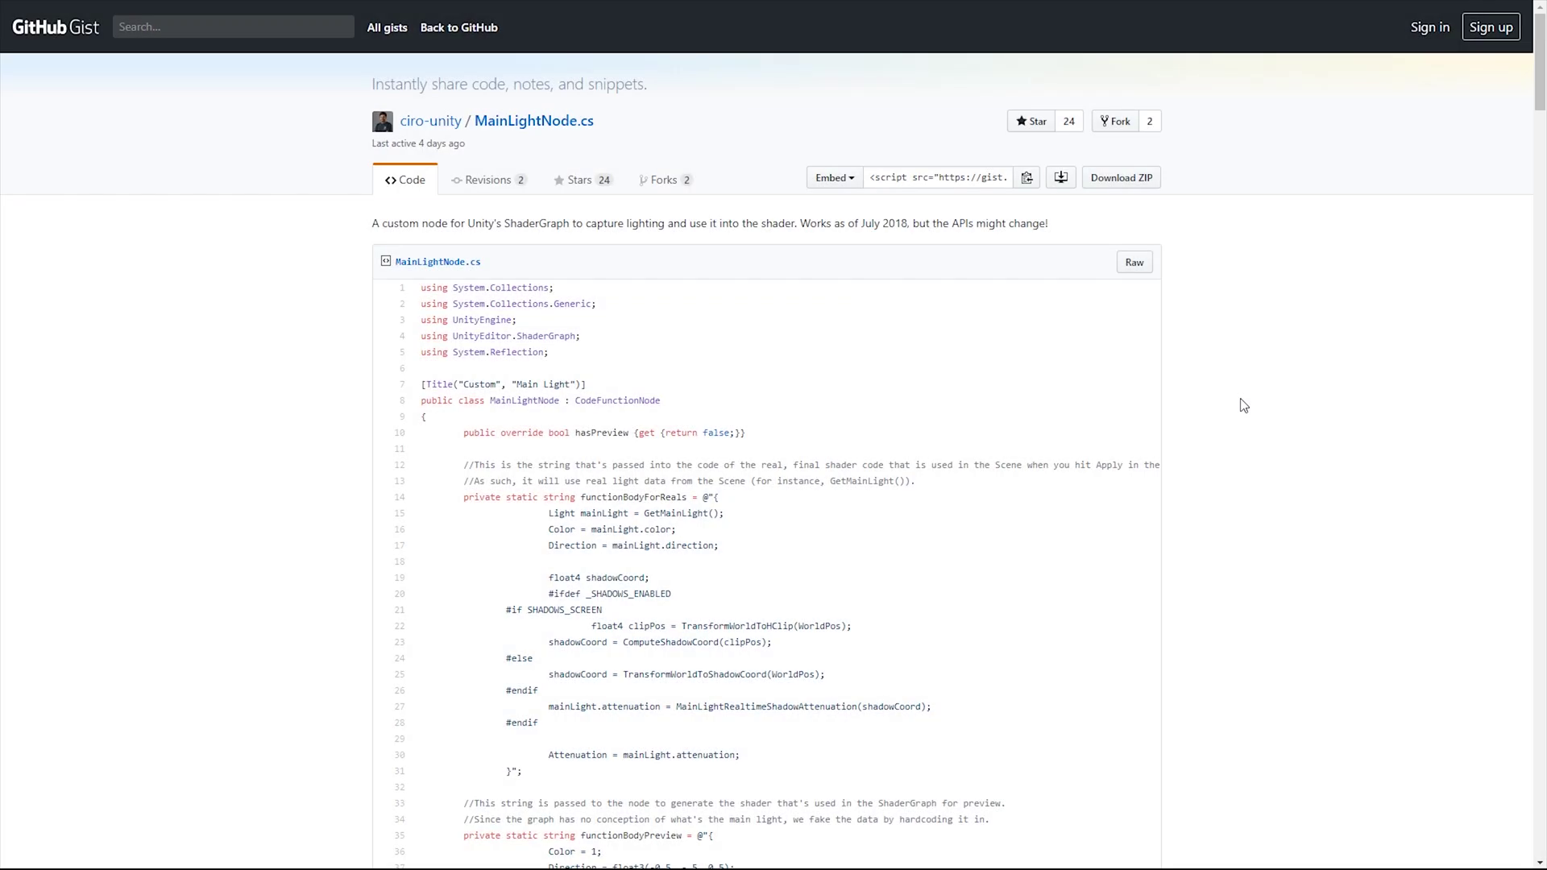
Examine the MainLightNode.cs gist on GitHub and the tweet about creating custom Shader Graph nodes
scroll(1243, 405, "down", 6)
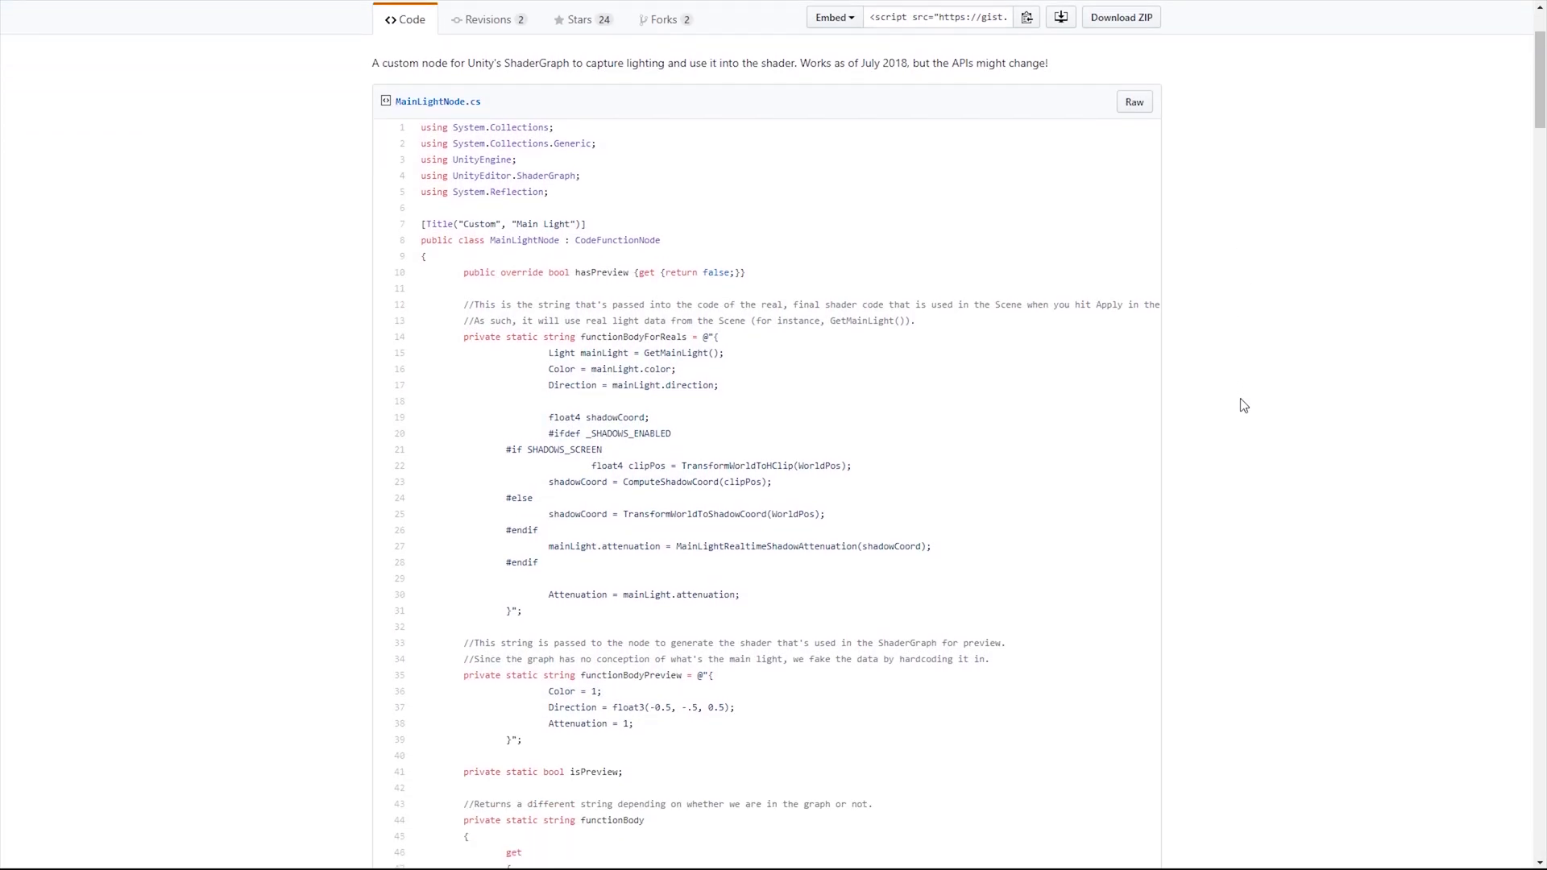
scroll(1243, 405, "down", 3)
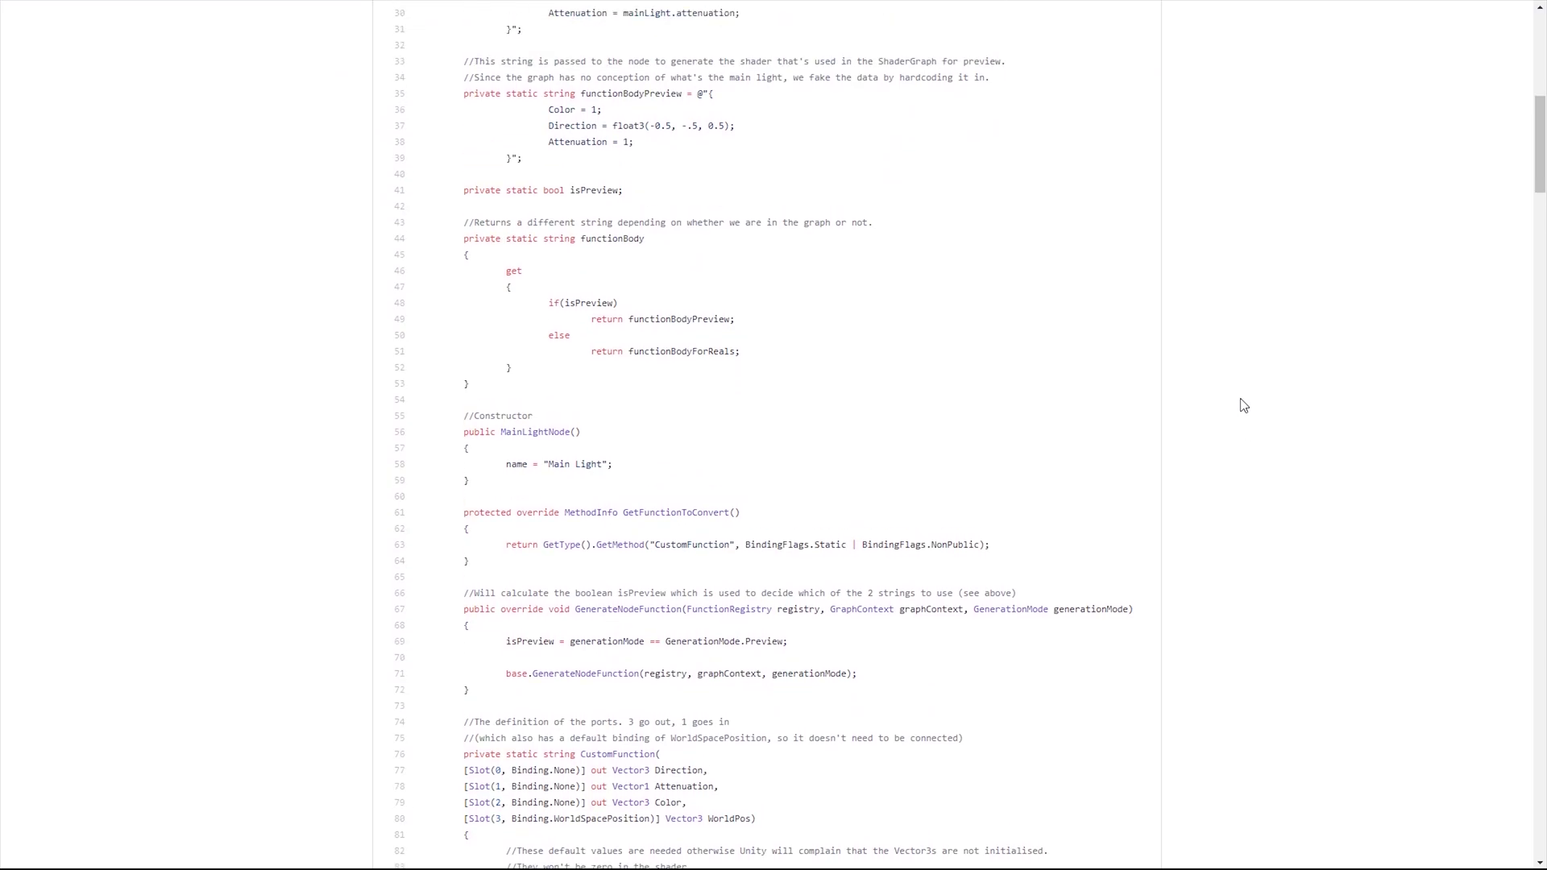
scroll(1244, 405, "up", 7)
scroll(1243, 405, "up", 2)
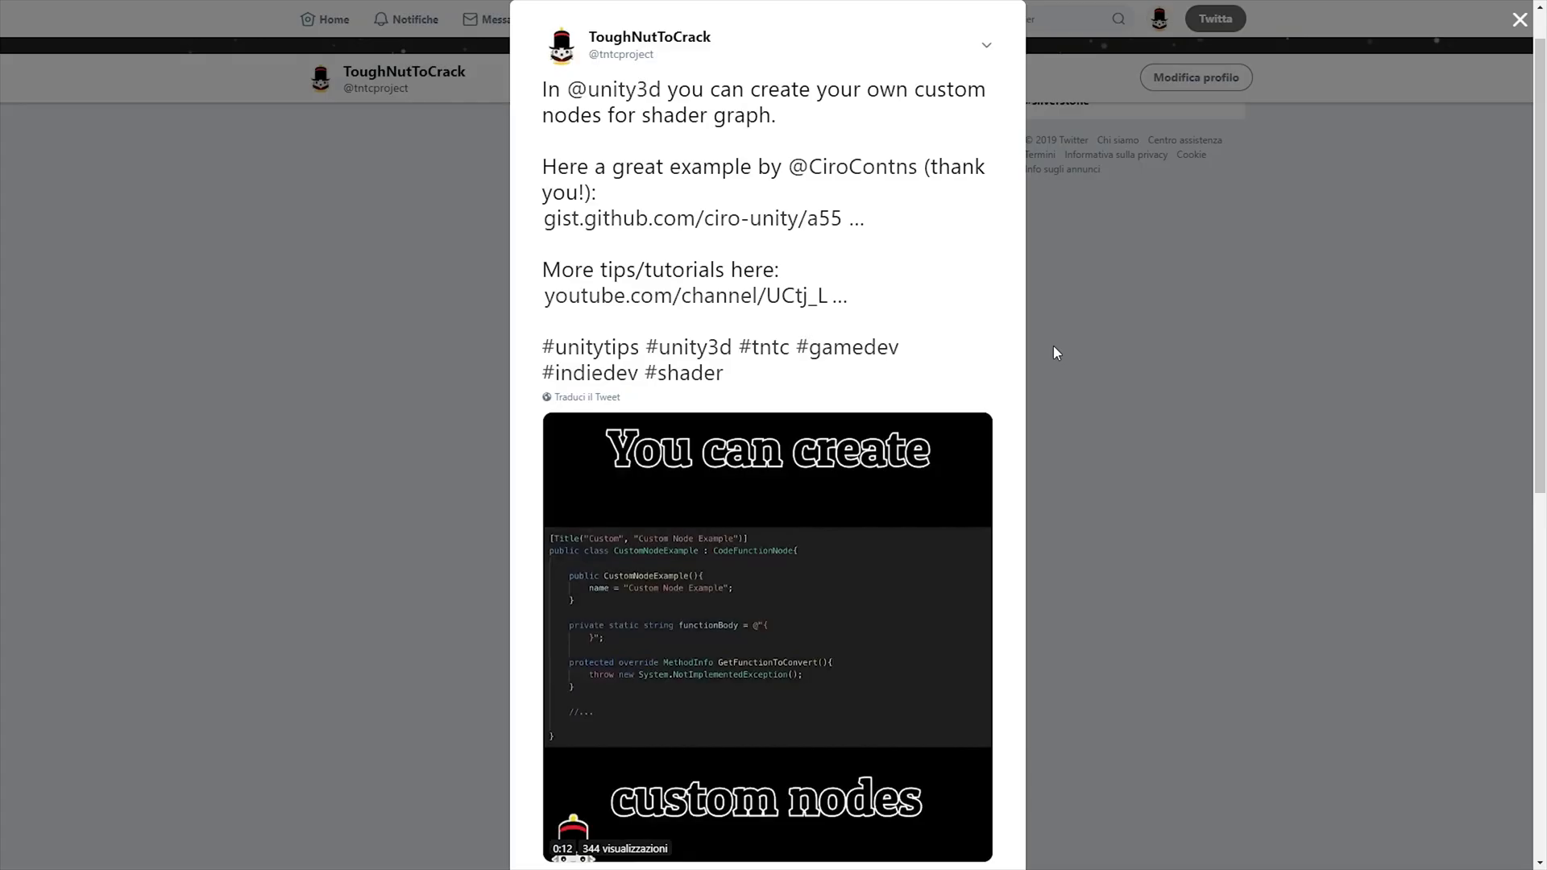
scroll(1054, 350, "down", 8)
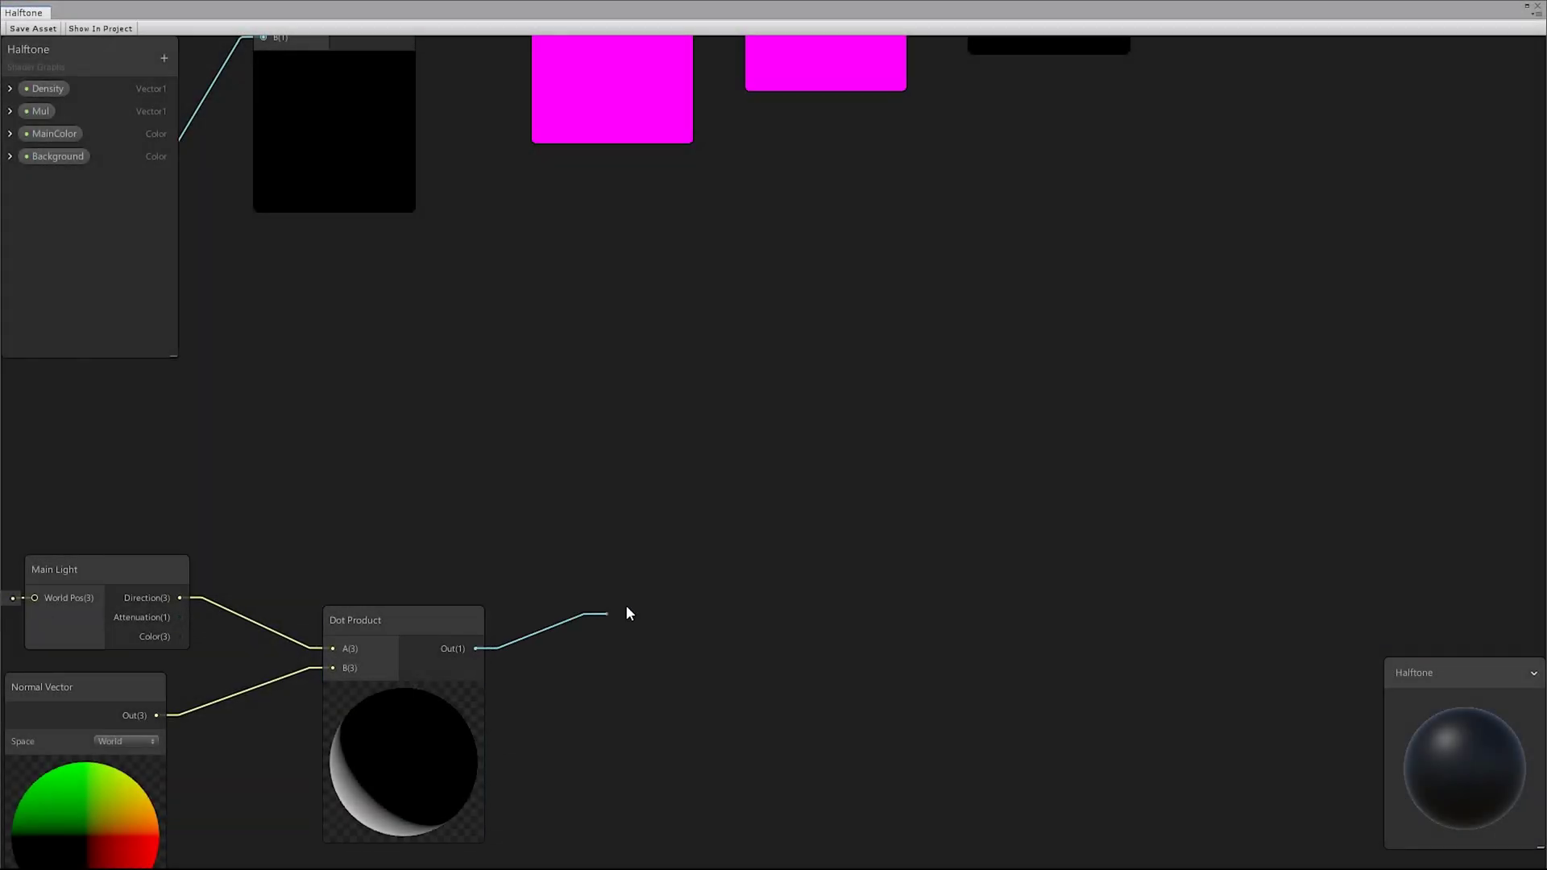
Add a One Minus node fed by the Dot Product output
left_click_drag(626, 611, 742, 528)
type("one minus")
key("Return")
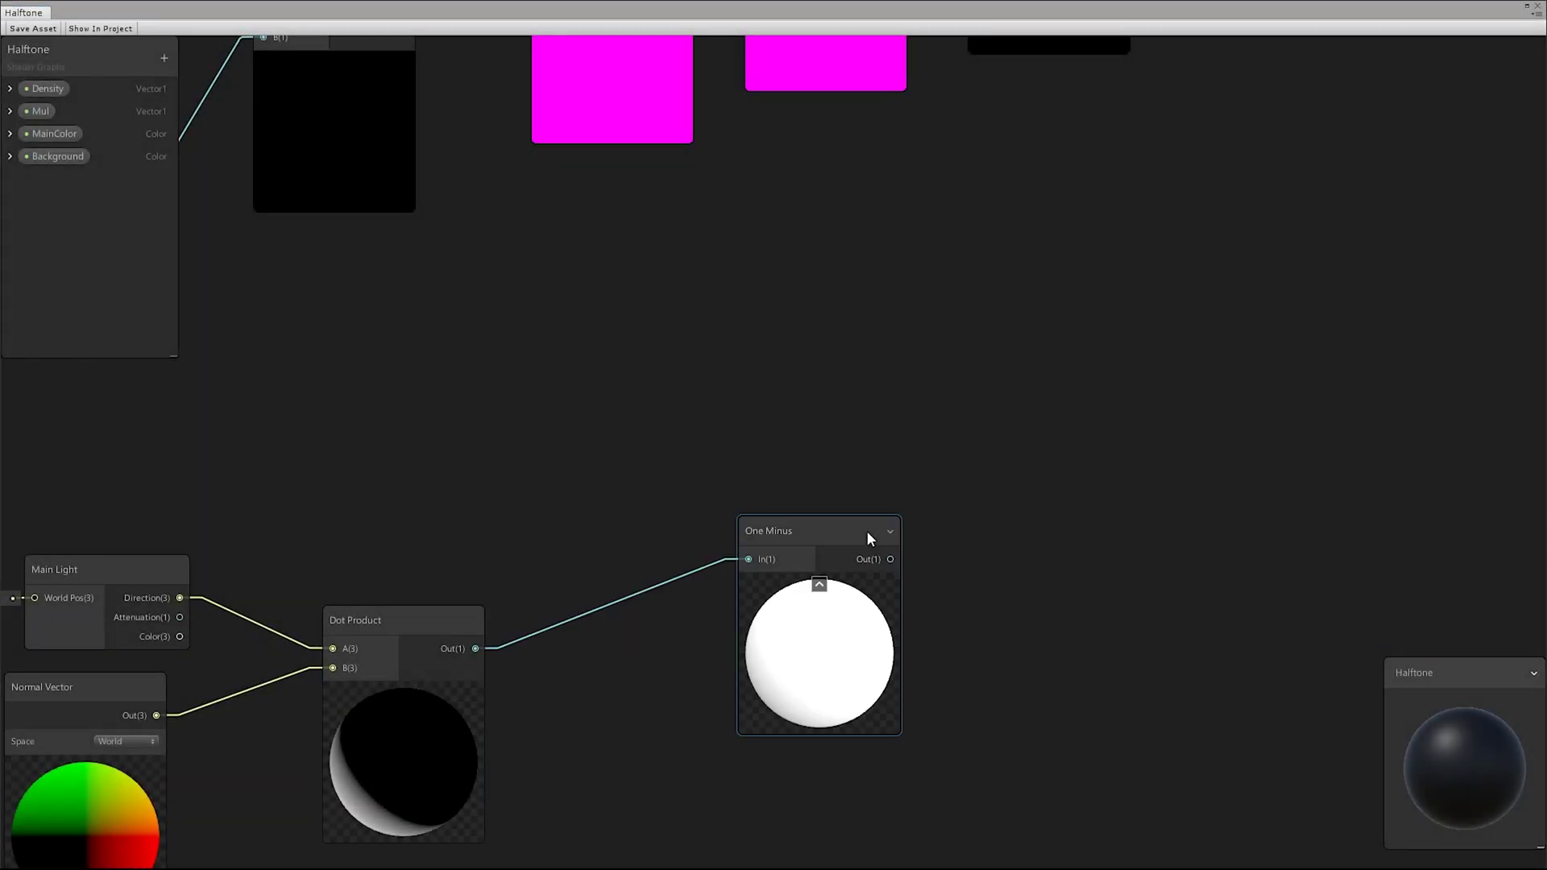
Add a Smoothstep node fed by the One Minus output and move the nodes into a tidy row
left_click_drag(889, 559, 1041, 558)
type("smoo")
key("Down")
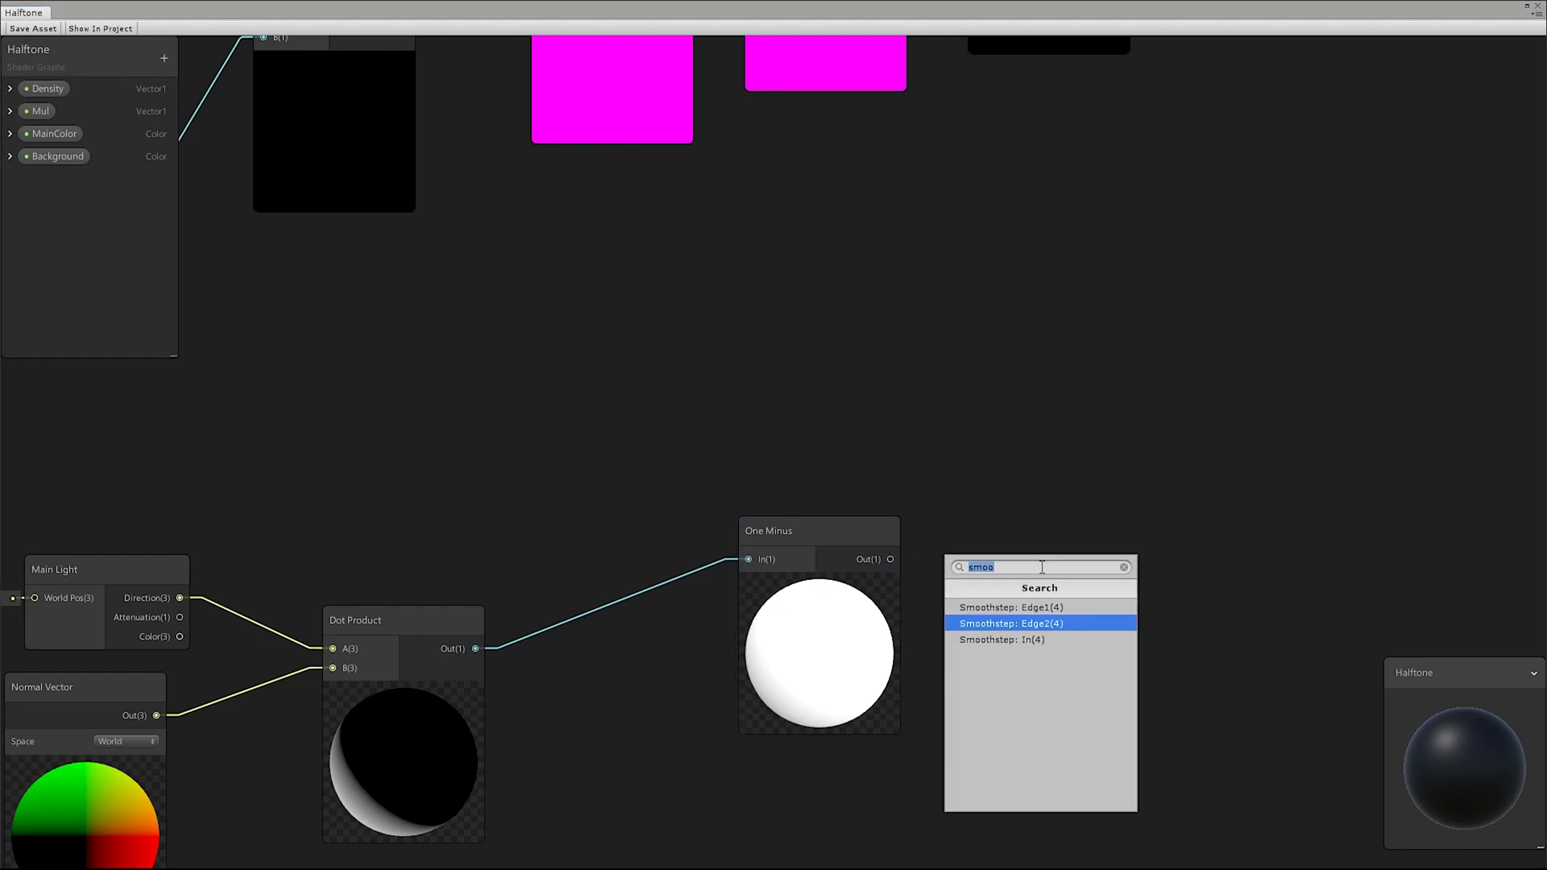
key("Return")
scroll(795, 508, "down", 3)
left_click_drag(794, 508, 669, 543)
Add a Vector 1 node to the Smoothstep's Edge1 input and convert it to a property named FirstEdge
left_click_drag(957, 518, 626, 691)
type("vector")
key("Return")
right_click(641, 712)
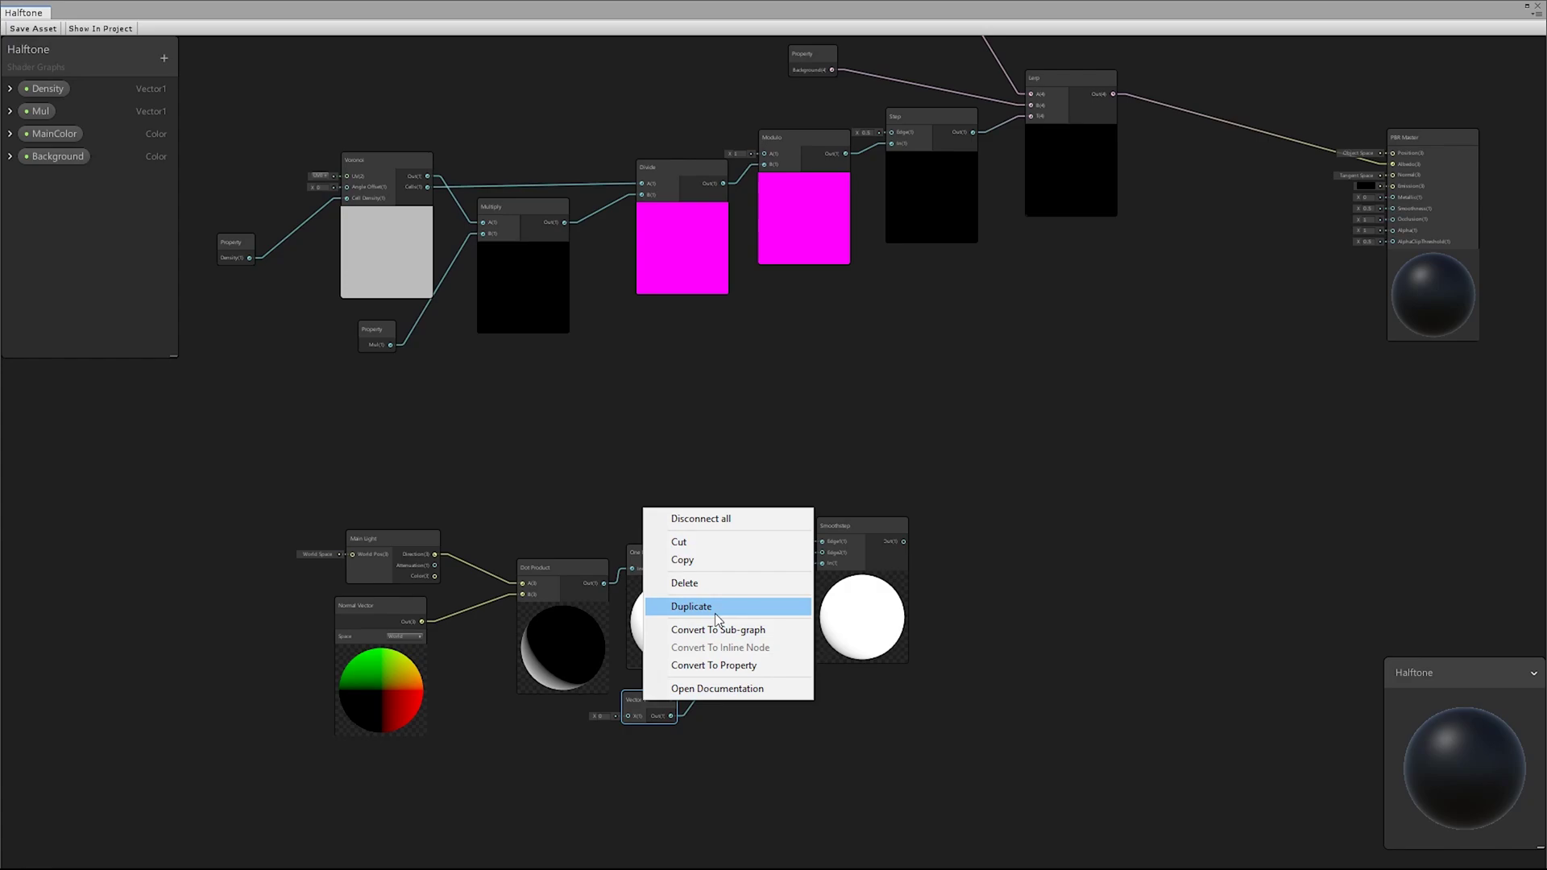
left_click(713, 665)
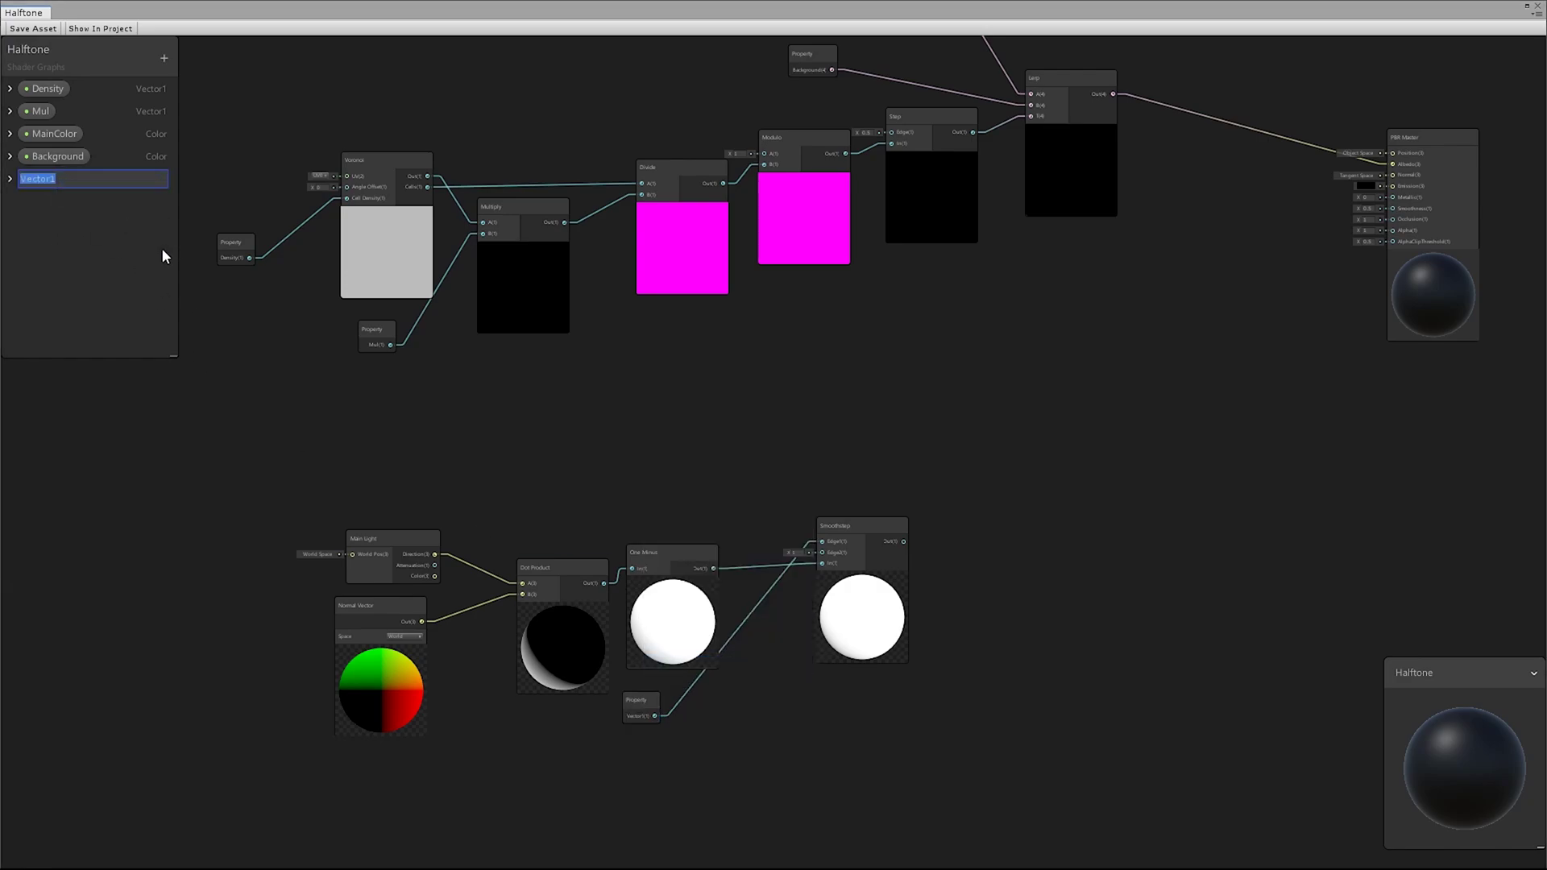
type("FirstEdge")
key("Return")
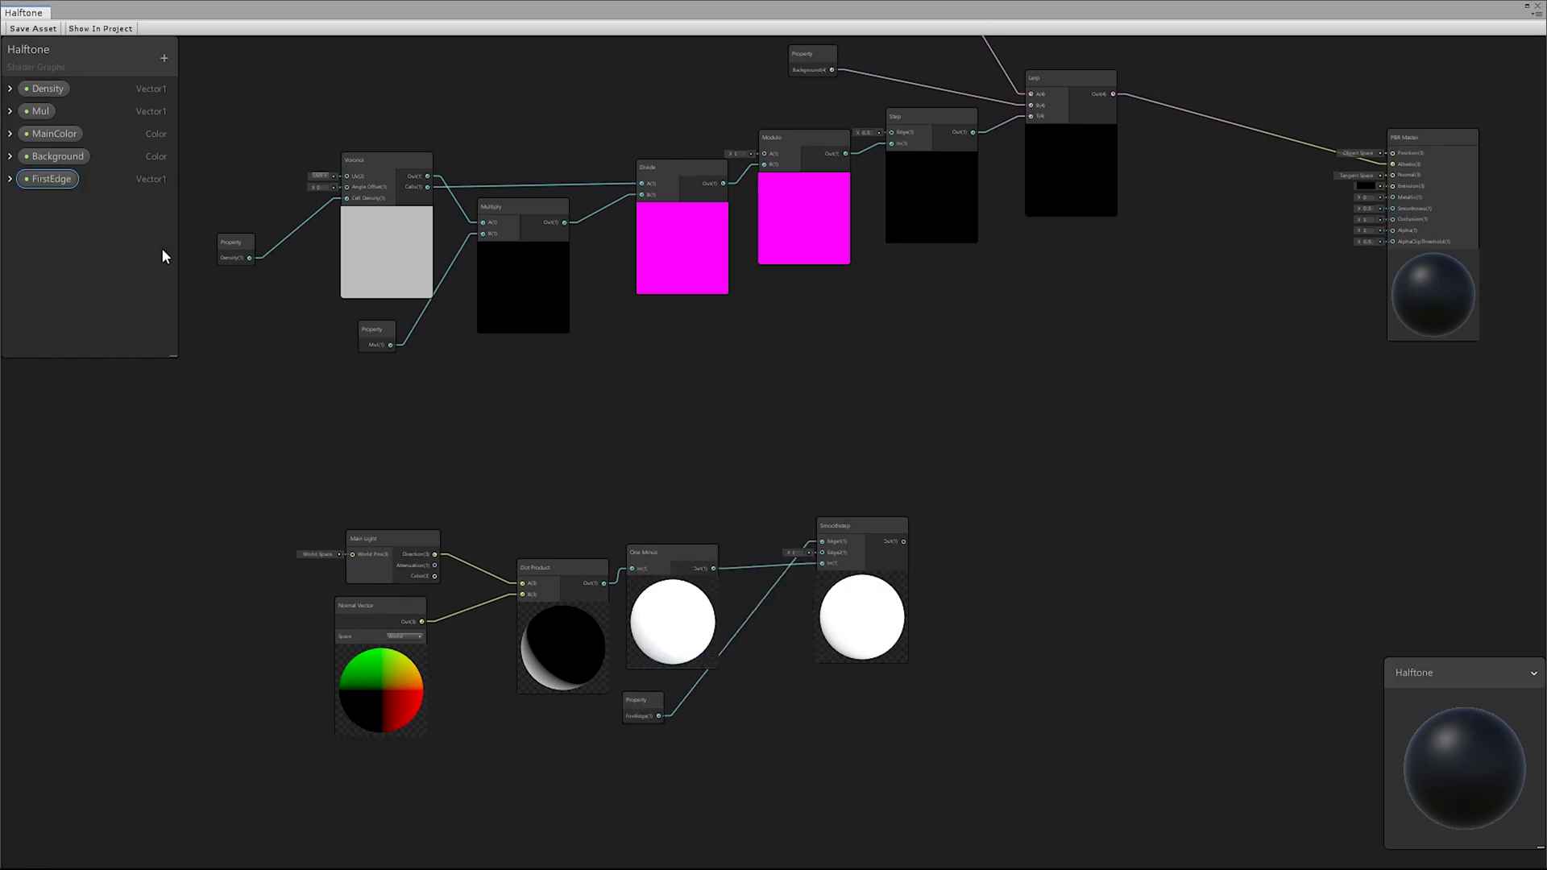
Add an Add node with the FirstEdge property in its A input
scroll(699, 711, "down", 1)
scroll(698, 711, "up", 5)
left_click_drag(914, 433, 713, 741)
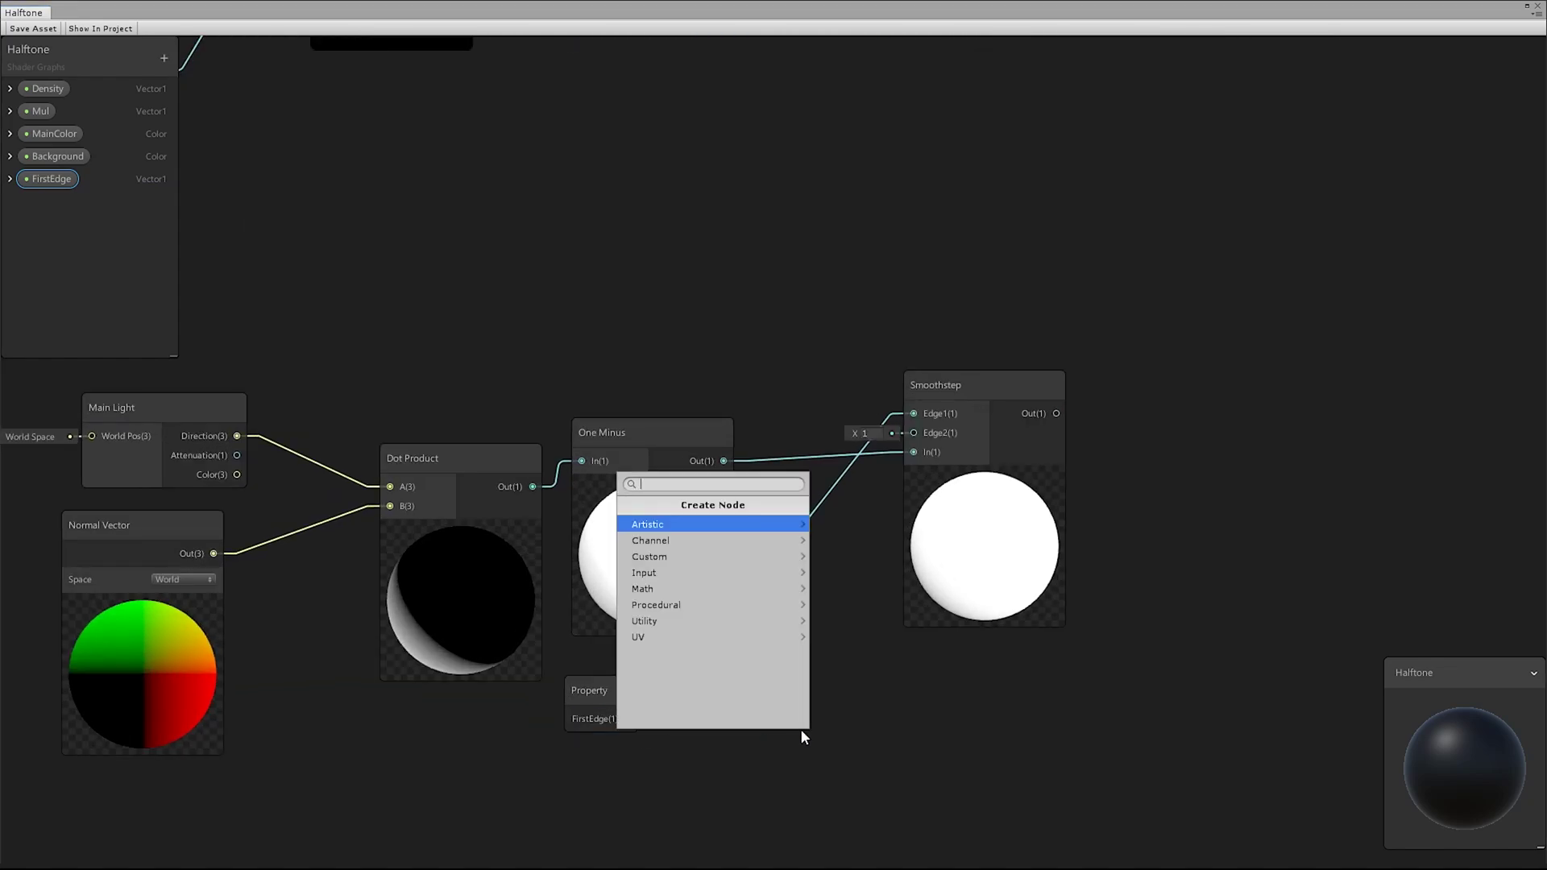
type("add")
key("Return")
Feed the Add node's B input with a new Vector 1 property named Offset, and connect the sum to the Smoothstep's Edge2
middle_click_drag(936, 761, 956, 449)
left_click_drag(733, 470, 587, 501)
type("vec")
key("Return")
right_click(562, 488)
left_click(650, 645)
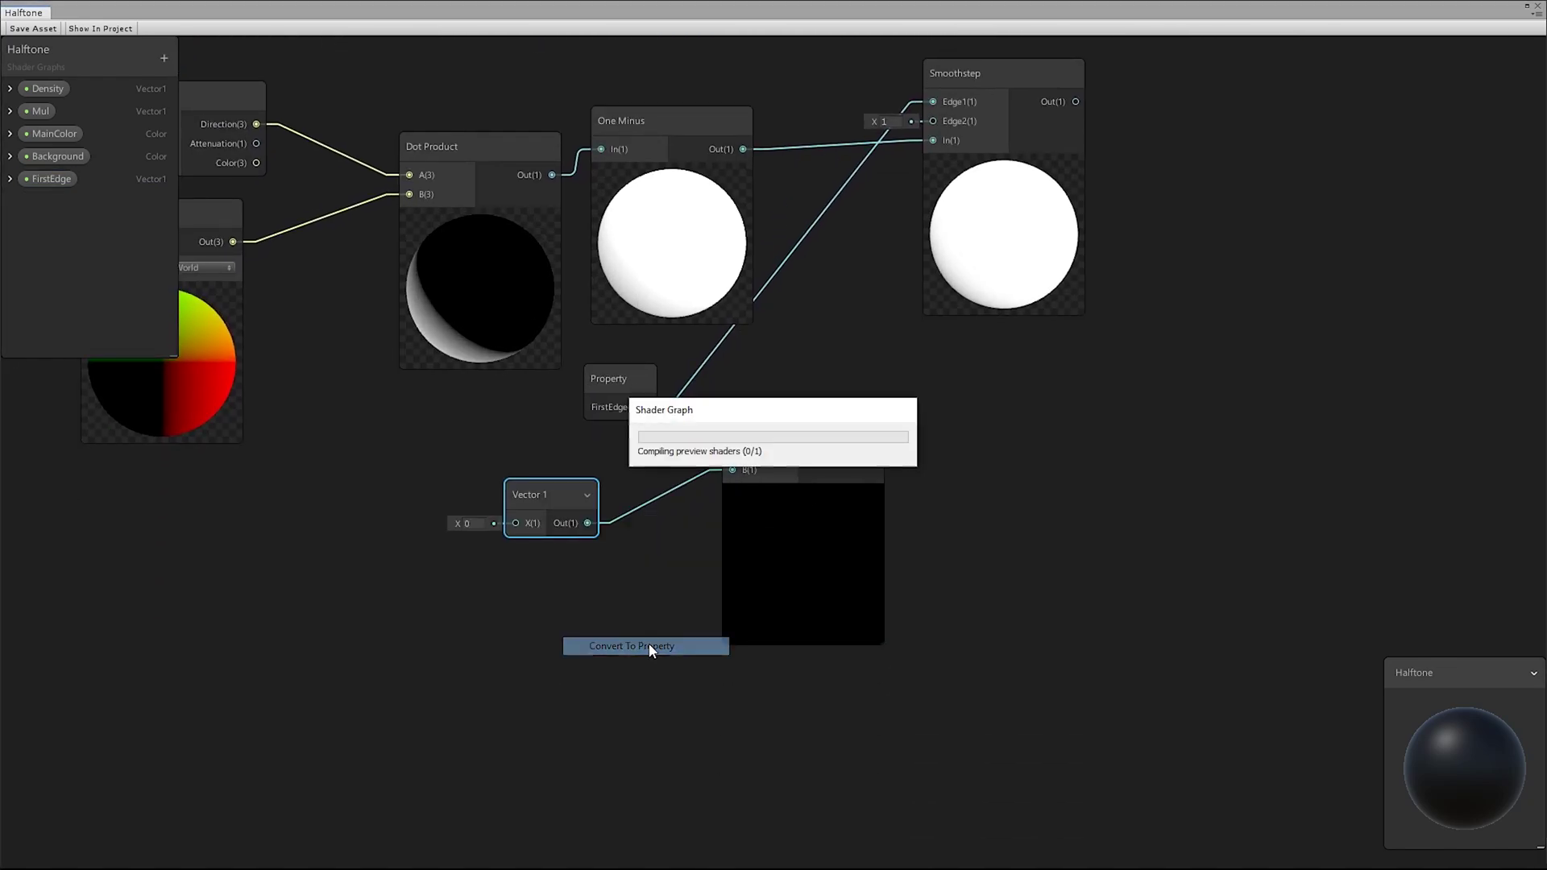
right_click(38, 203)
left_click(61, 213)
type("Offset")
key("Return")
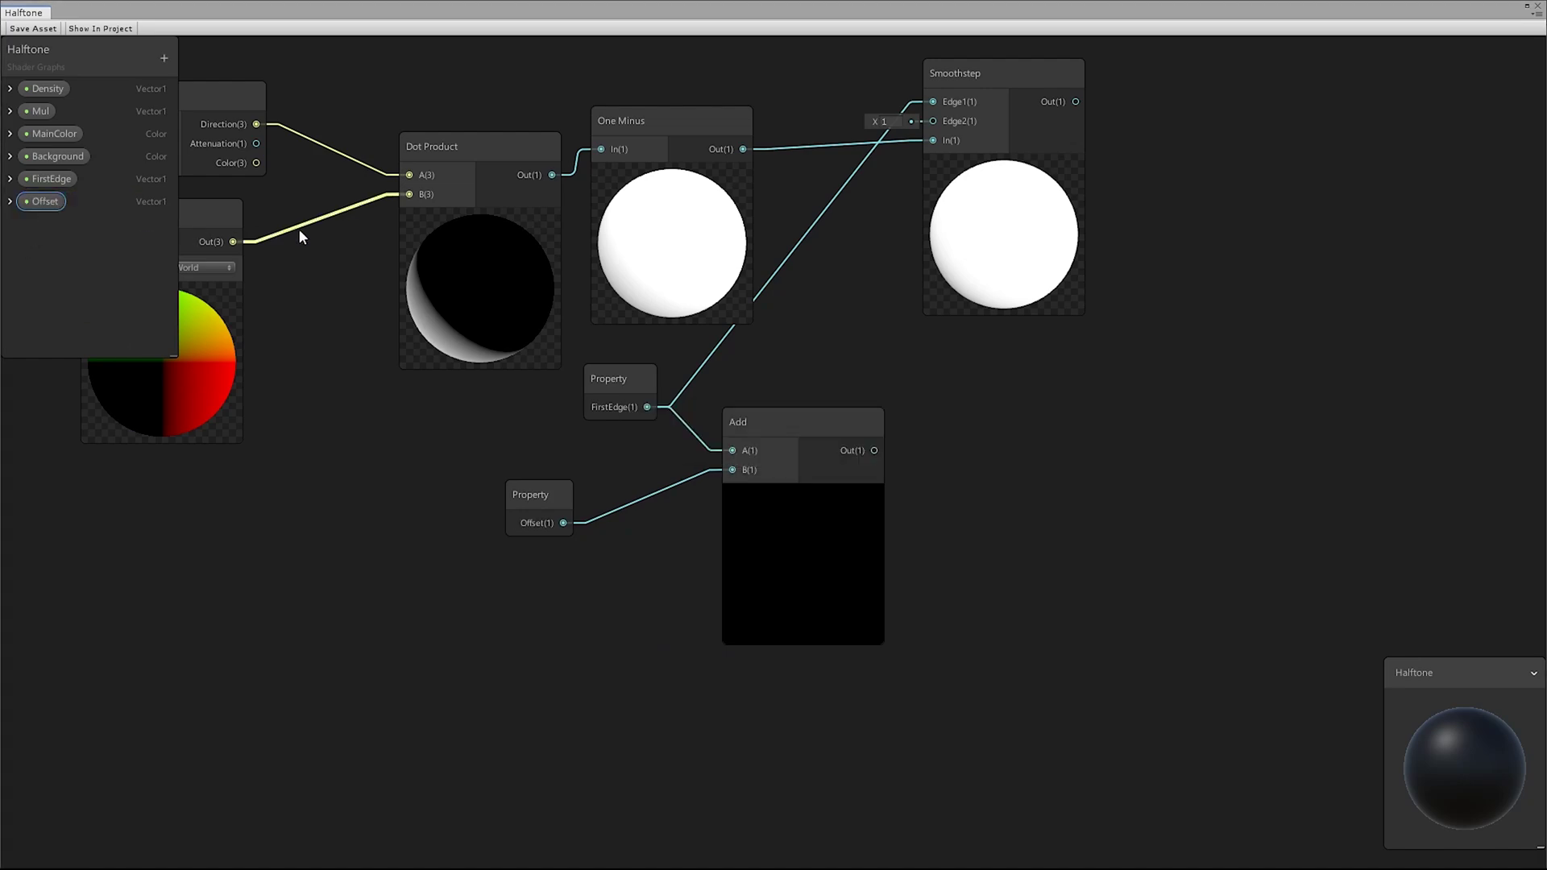
left_click_drag(874, 451, 935, 121)
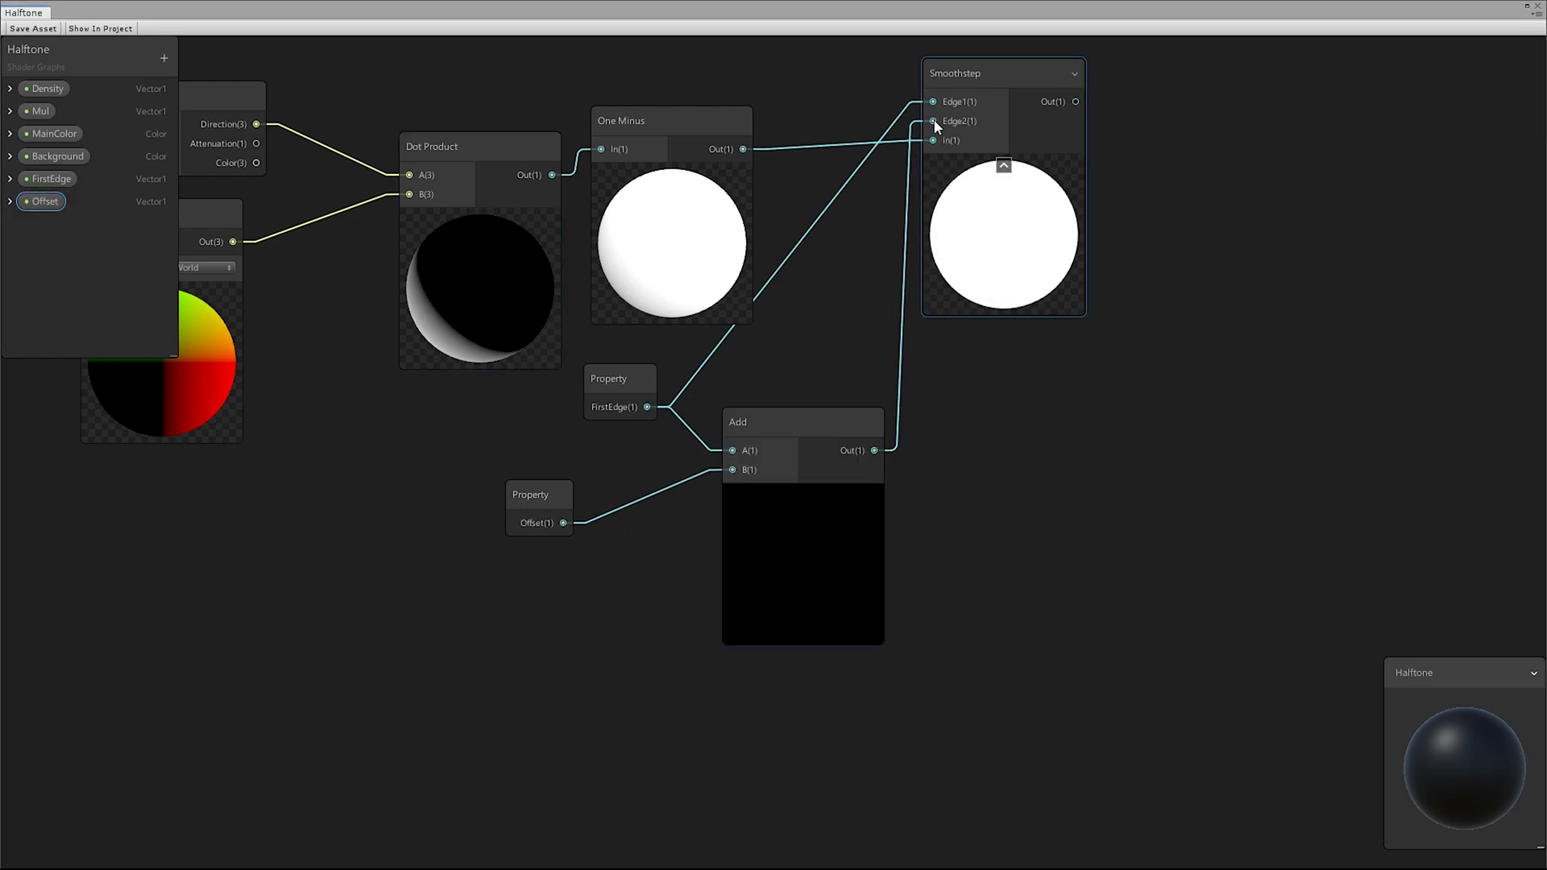
Add a Divide node with the Smoothstep output in its B input
middle_click_drag(1142, 165, 966, 338)
left_click_drag(900, 276, 1118, 249)
type("divide")
key("Return")
Add a Vector 1 node to the Divide node's A input and convert it to a property named Treshold
left_click_drag(899, 275, 876, 194)
type("vector")
key("Return")
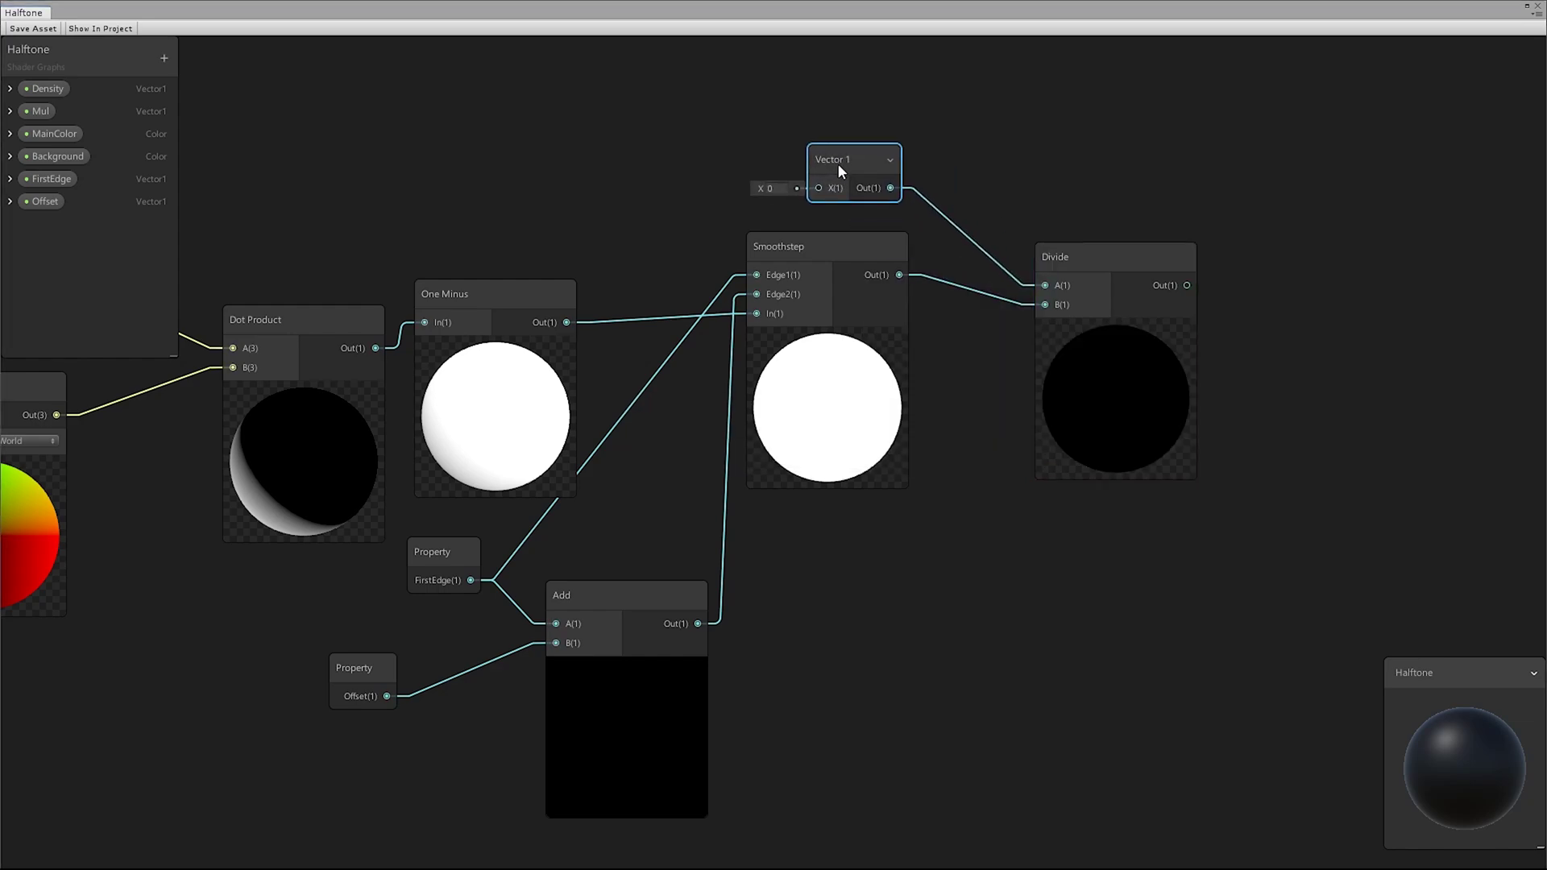
right_click(931, 163)
left_click(971, 322)
right_click(59, 223)
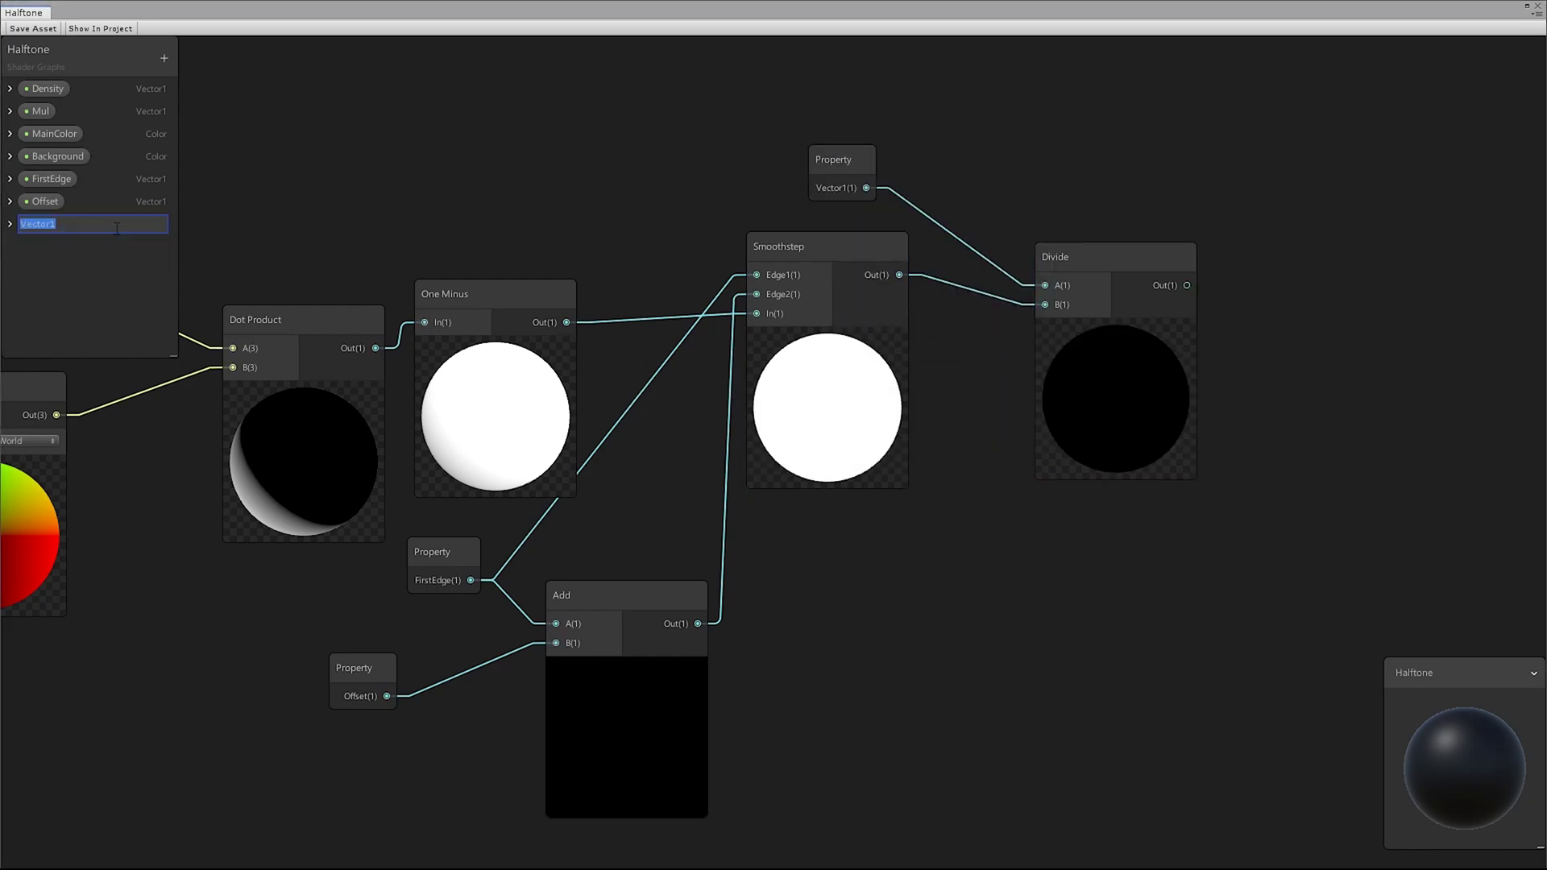
type("Treshold")
key("Return")
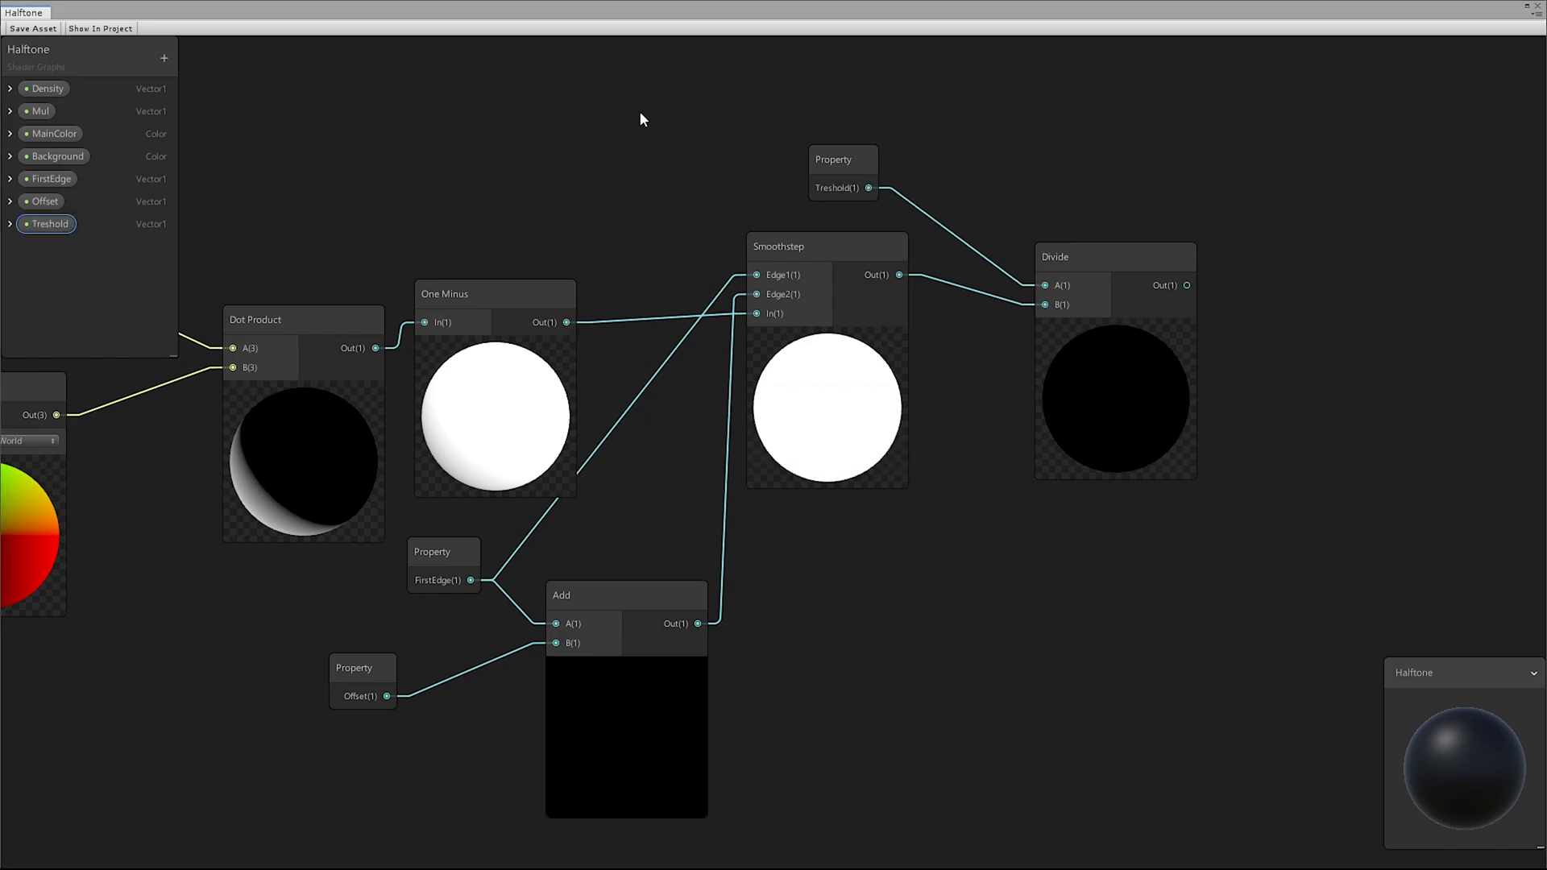
Select the whole group of lighting nodes and move it up beneath the Voronoi chain
scroll(760, 316, "down", 5)
left_click_drag(1043, 330, 419, 645)
left_click_drag(981, 386, 593, 325)
Add a Multiply node beside the lighting group and connect the Divide output to its B input
right_click(683, 308)
left_click(738, 319)
type("mul")
key("Return")
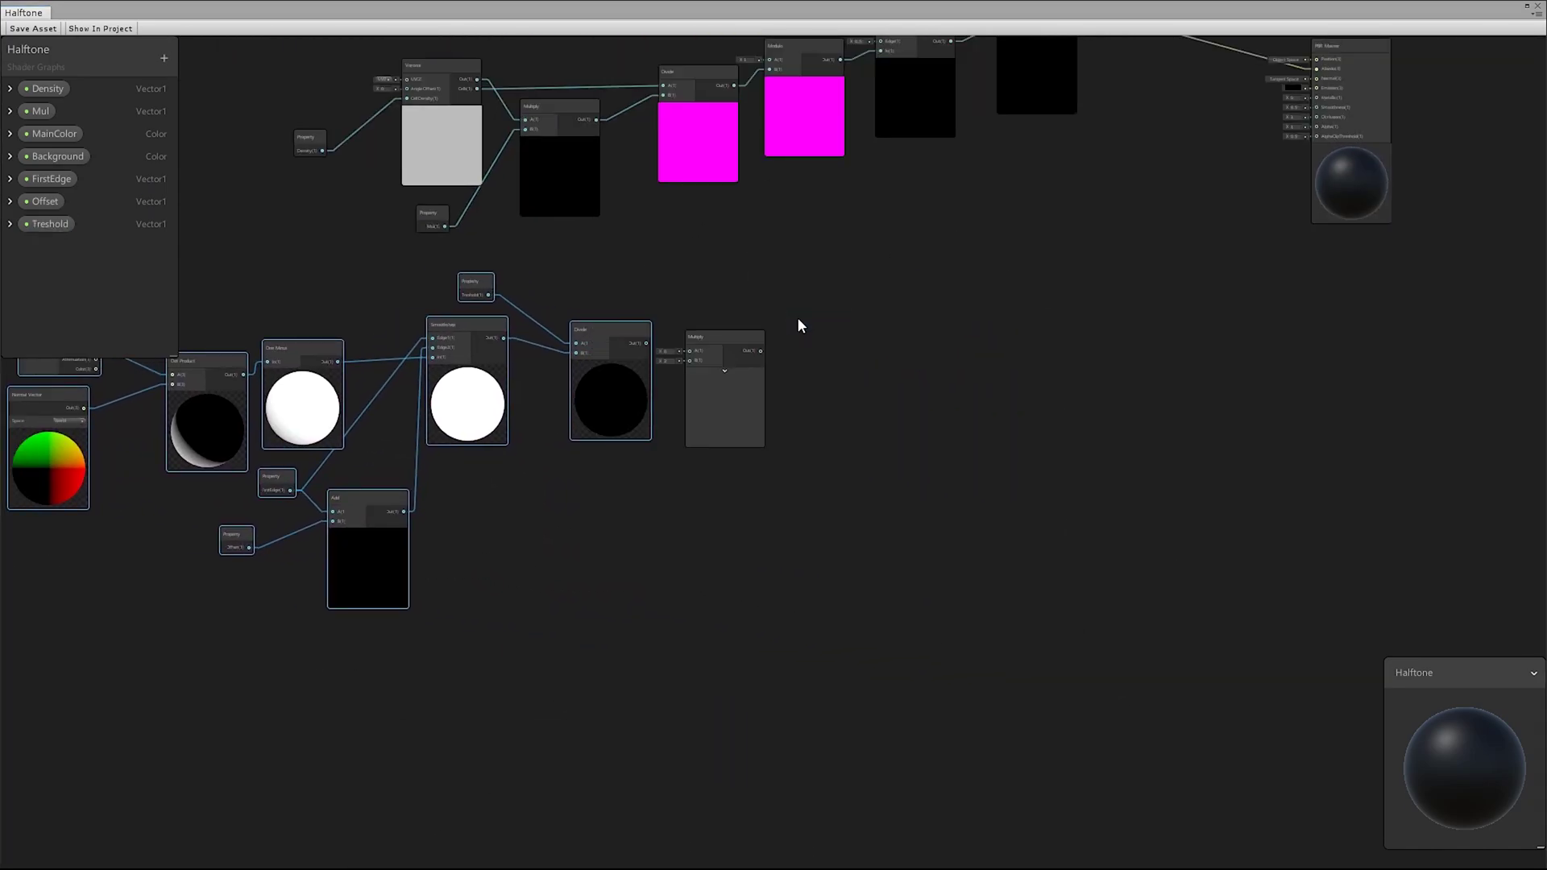
left_click_drag(712, 339, 711, 268)
left_click_drag(646, 344, 689, 290)
Connect the Mul property to the new Multiply node's A input, and its output to the B input of the Multiply node after Voronoi
scroll(593, 246, "up", 4)
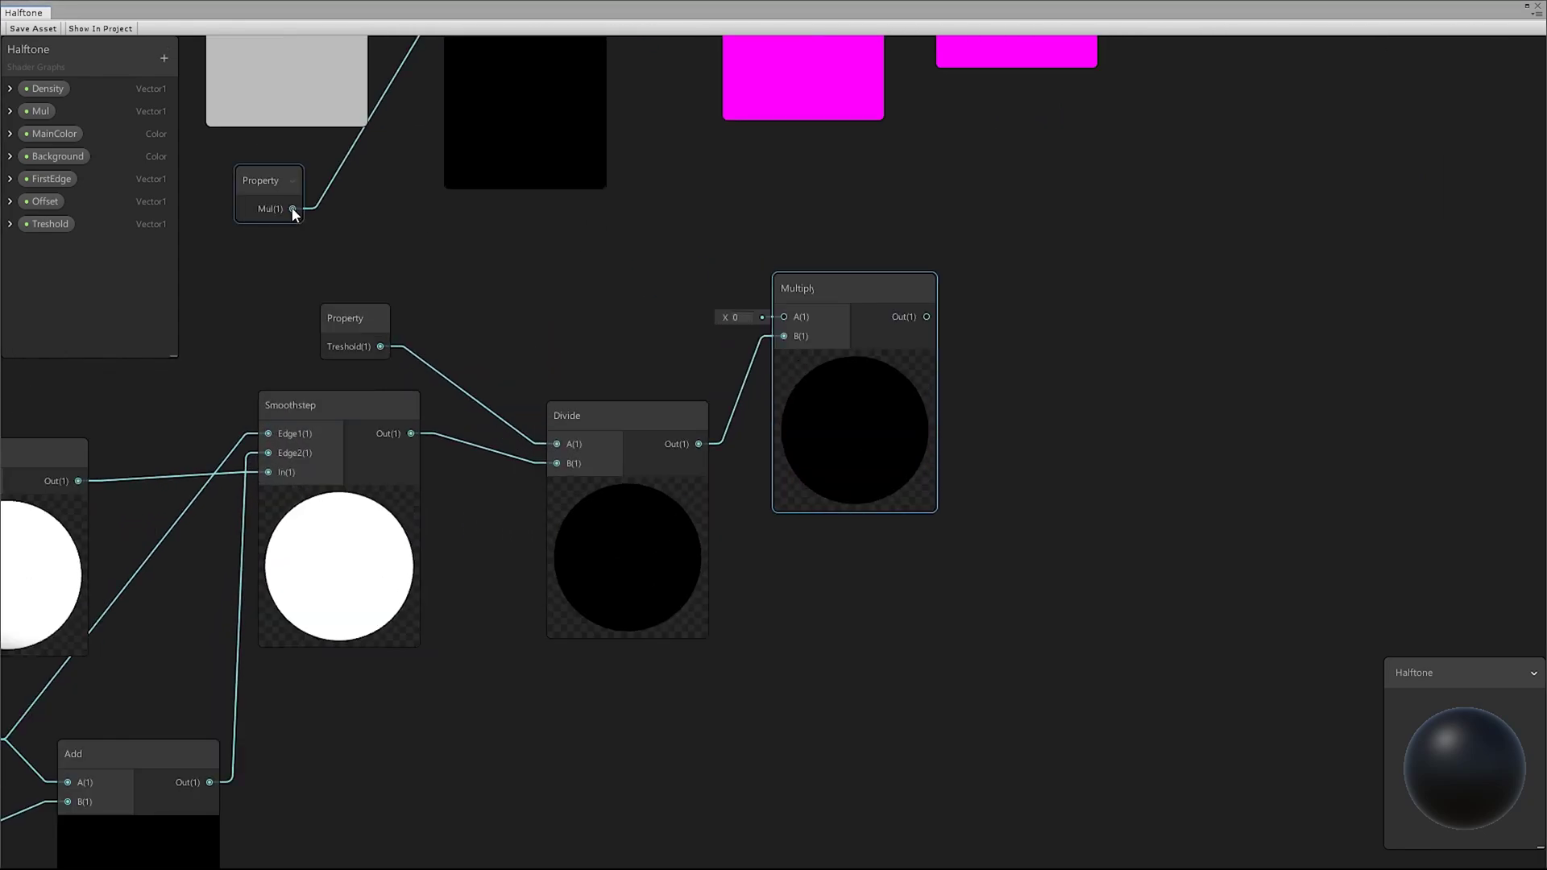
left_click_drag(303, 207, 786, 318)
left_click_drag(262, 193, 341, 246)
scroll(723, 235, "down", 3)
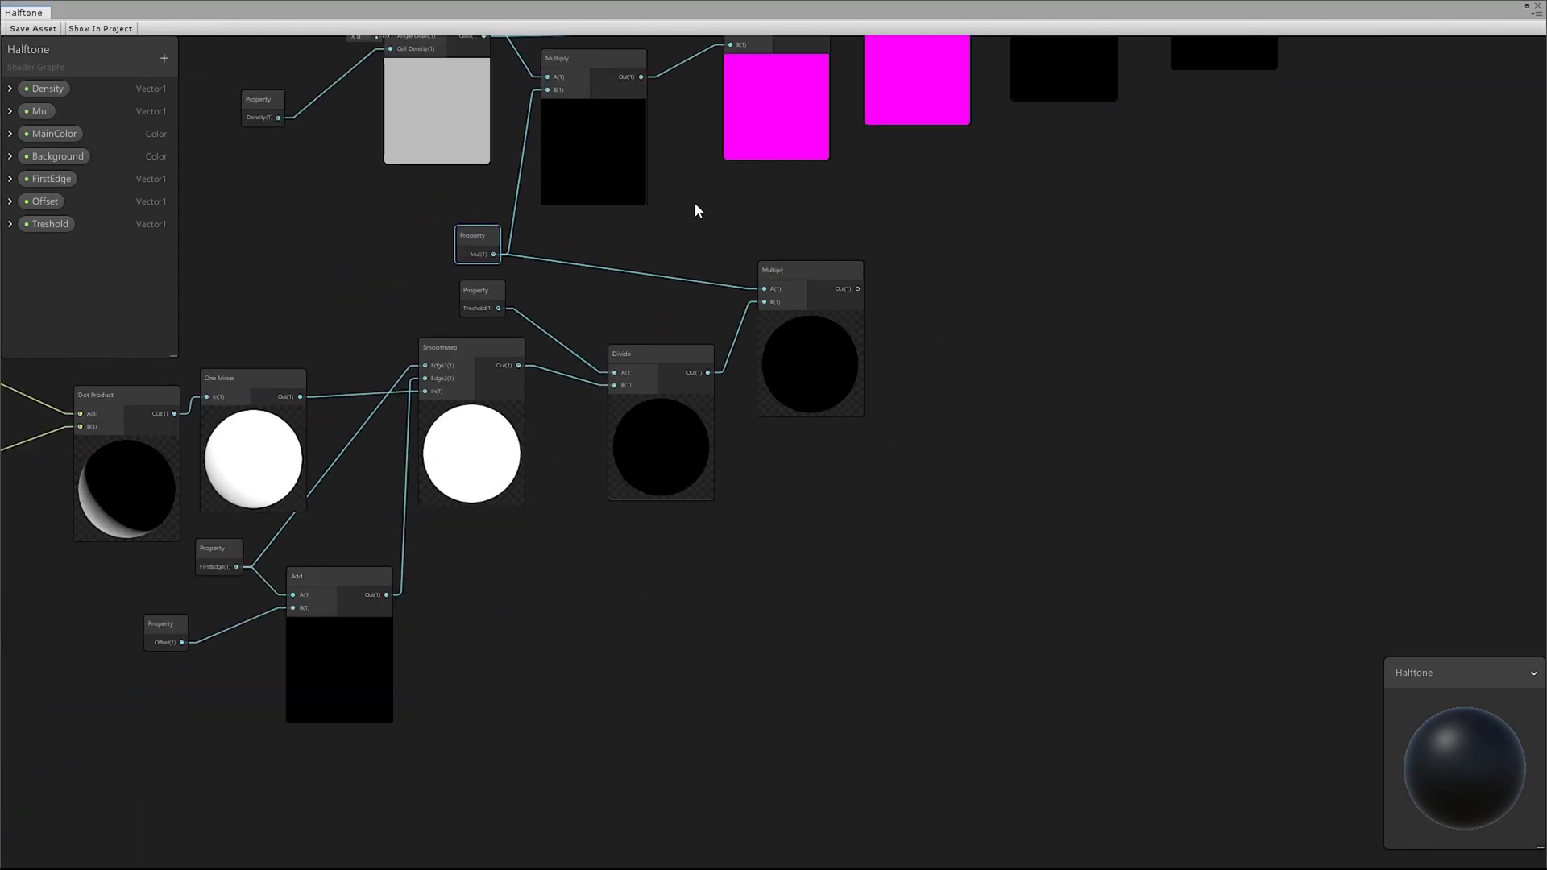
left_click_drag(859, 290, 547, 132)
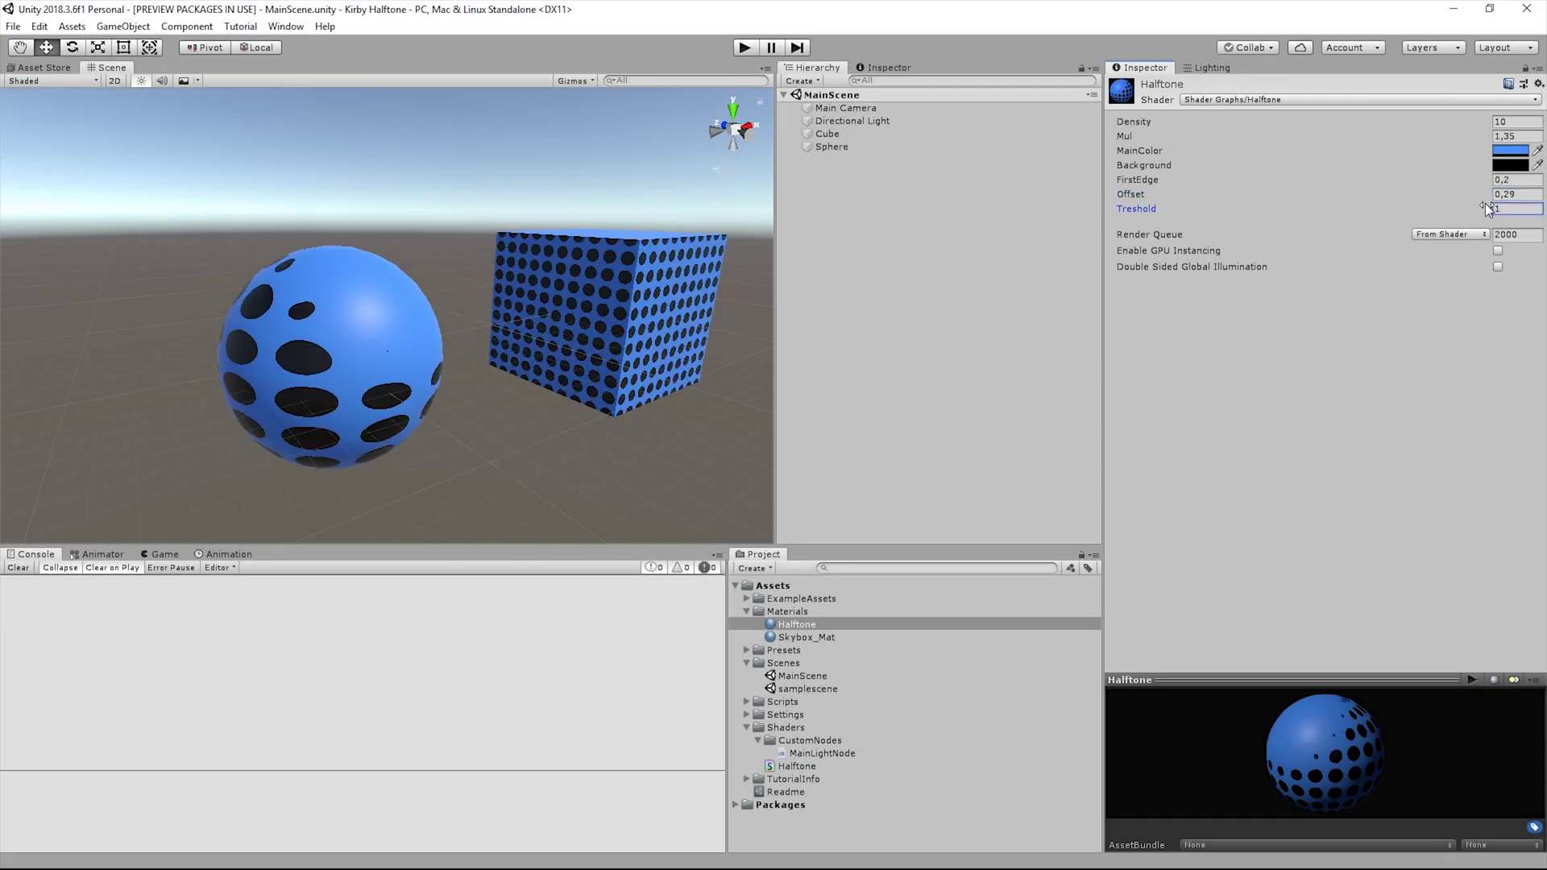
Try out a FirstEdge of 0.56 and a Treshold of 0.64 on the Halftone material
mouse_move(1485, 203)
left_mouse_down()
mouse_move(1466, 182)
mouse_move(1491, 183)
mouse_move(1454, 187)
mouse_move(1472, 186)
left_mouse_up()
left_click_drag(1363, 198, 1363, 201)
left_click_drag(1319, 211, 1316, 215)
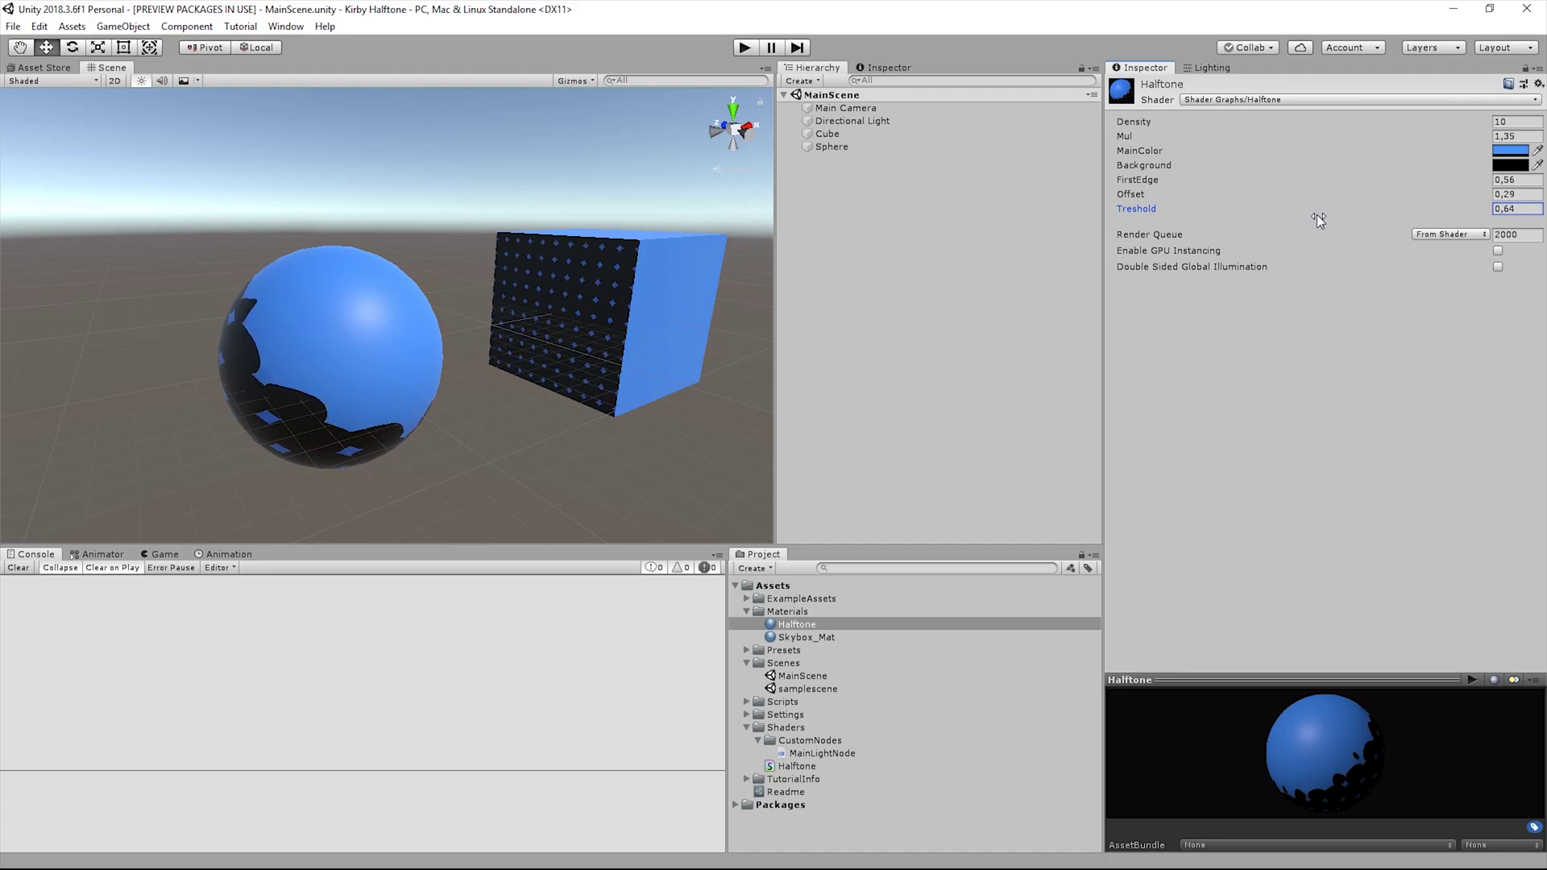
Set the Halftone material's Density to 60, Mul to 0.5, FirstEdge to 0.2, Offset to 1.1 and Treshold to 1.5
left_click(1527, 211)
type("60")
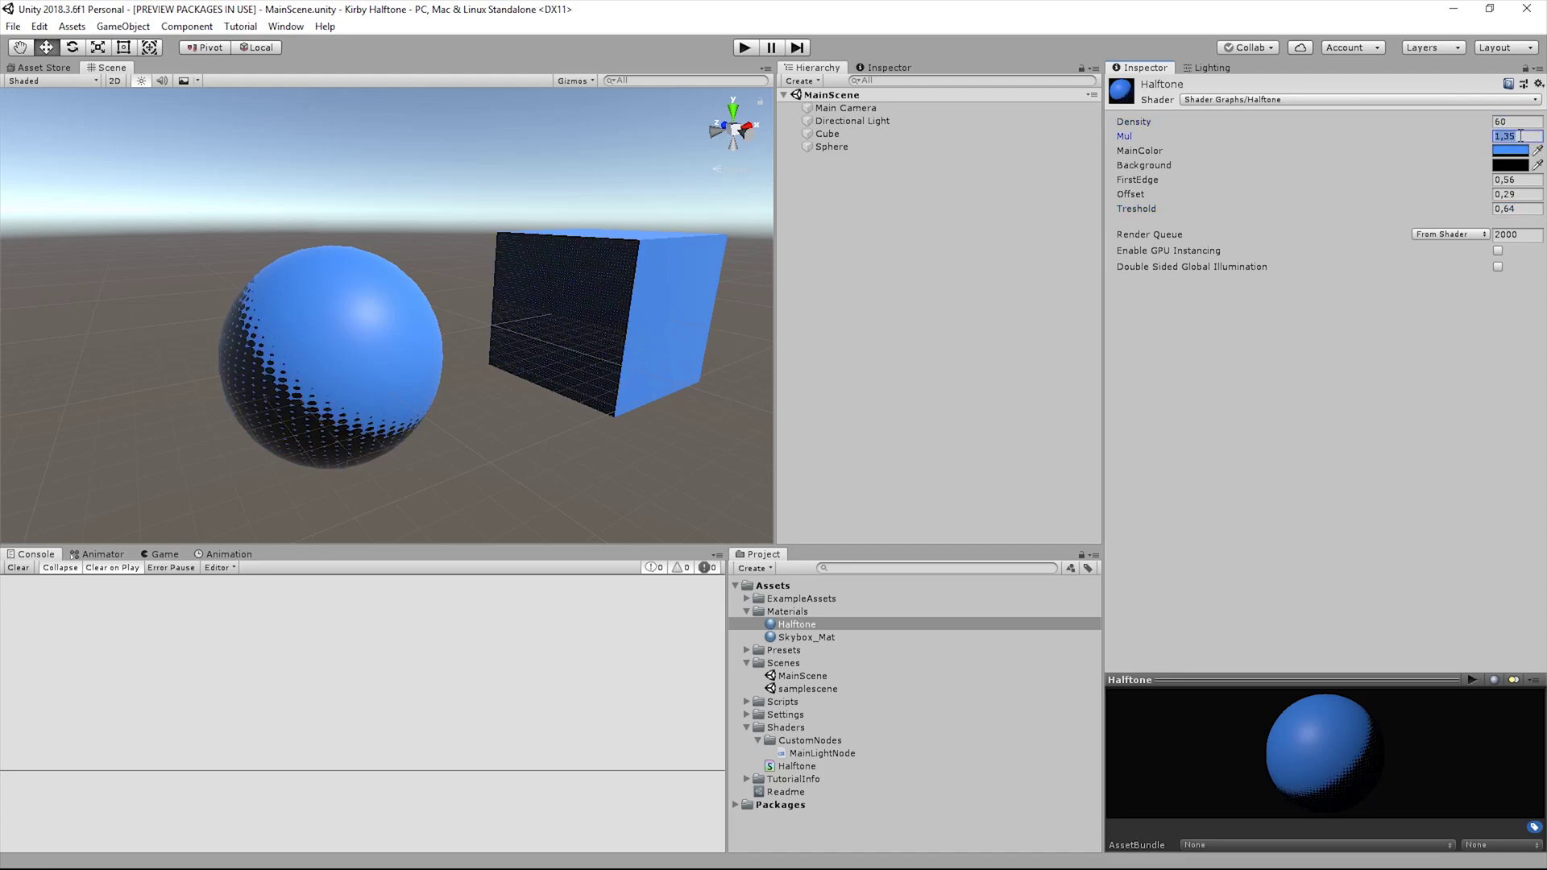
type("0.5")
type("0.2")
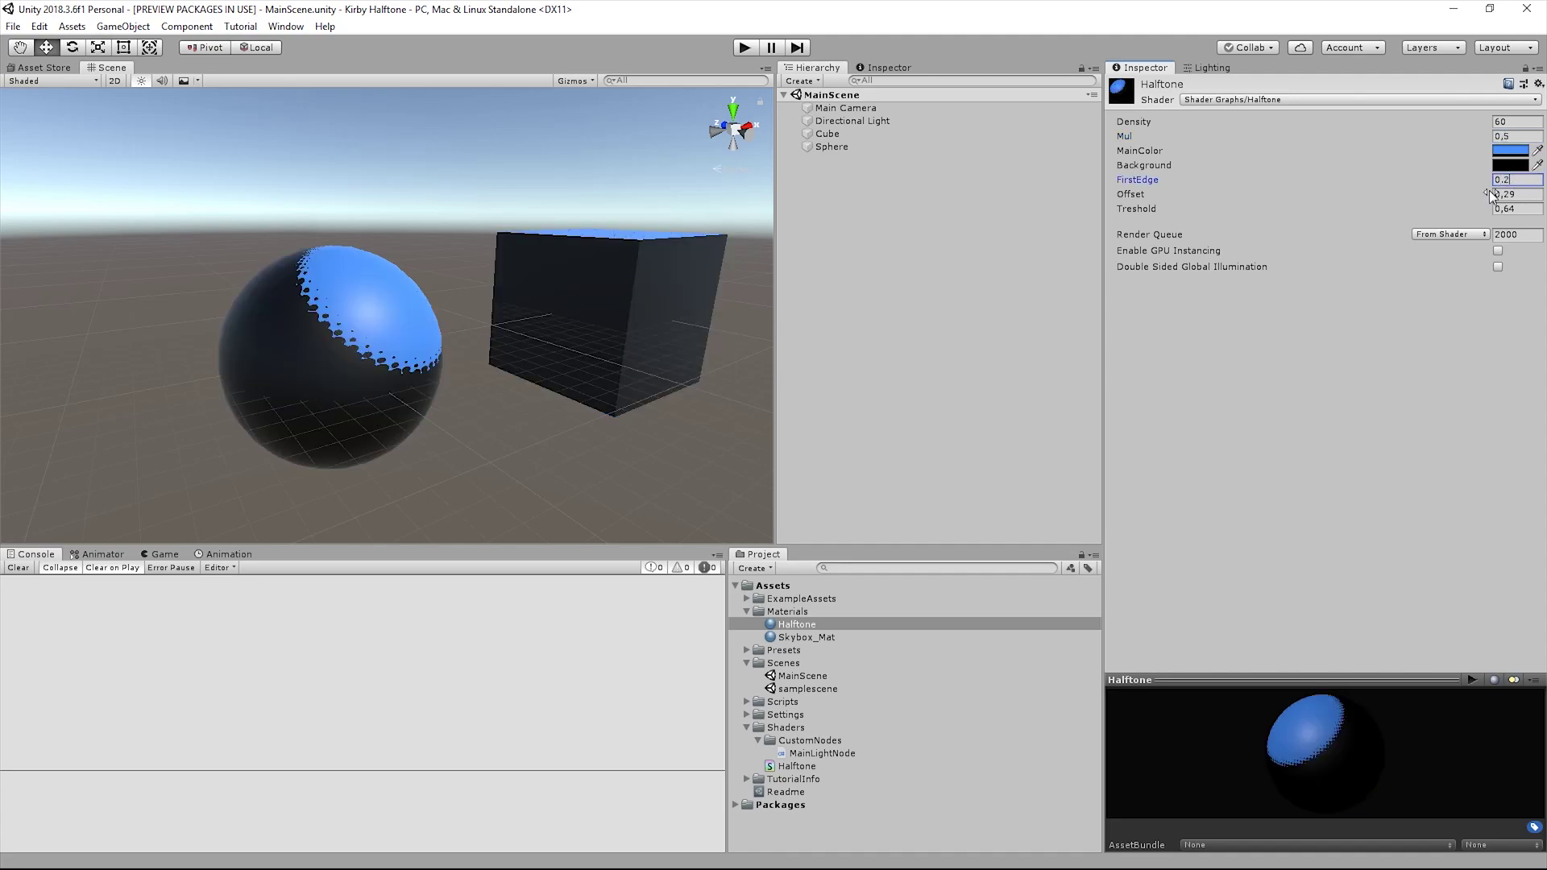
type("1.1")
left_click(1515, 209)
type("1.4")
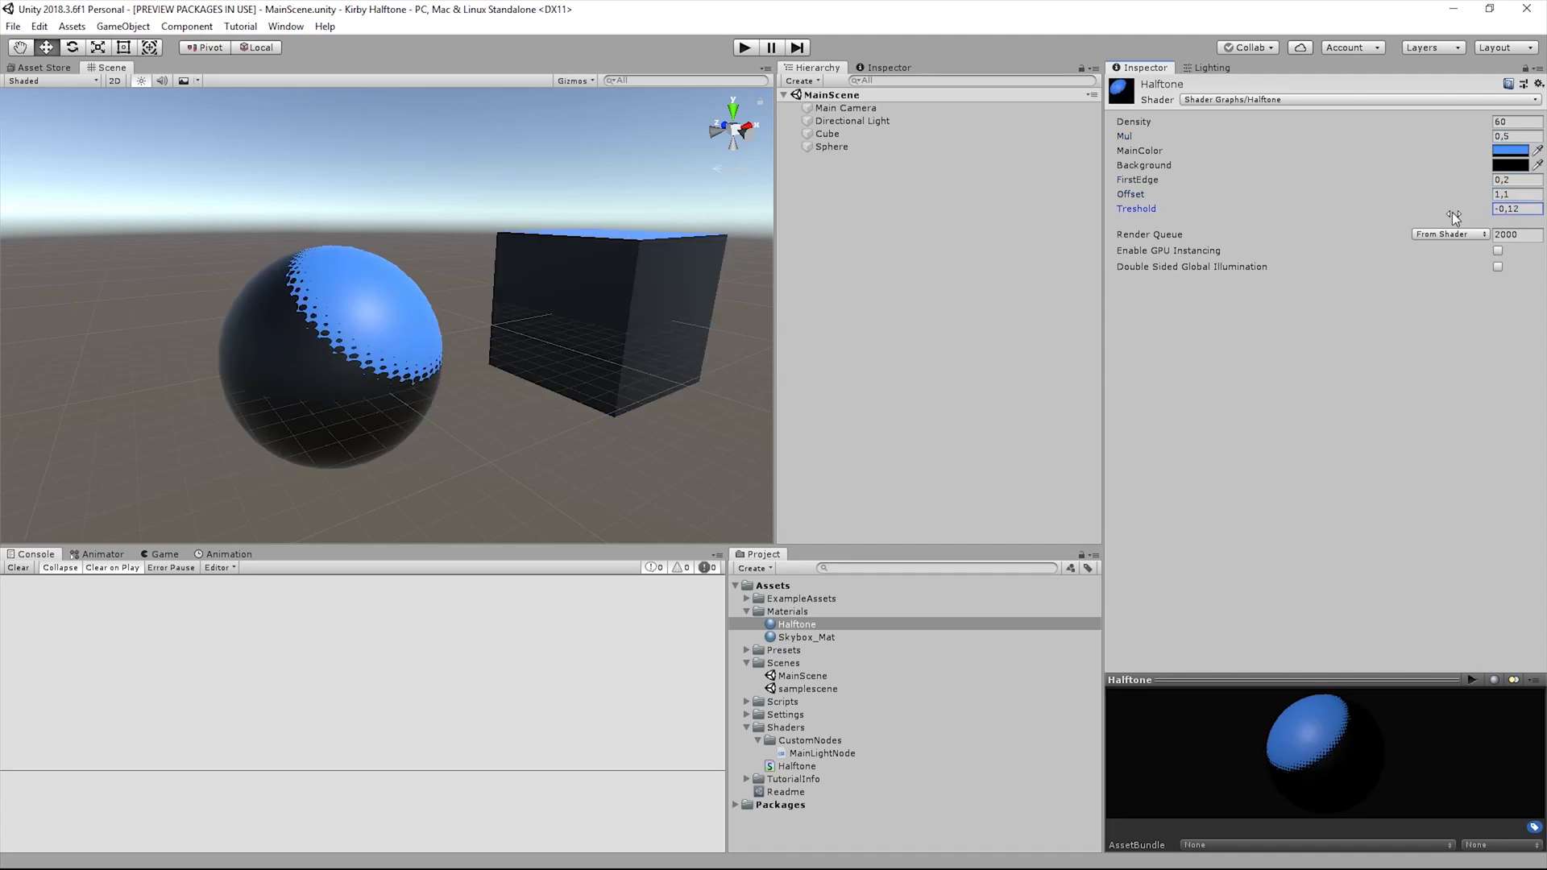
key("Return")
type("1.5")
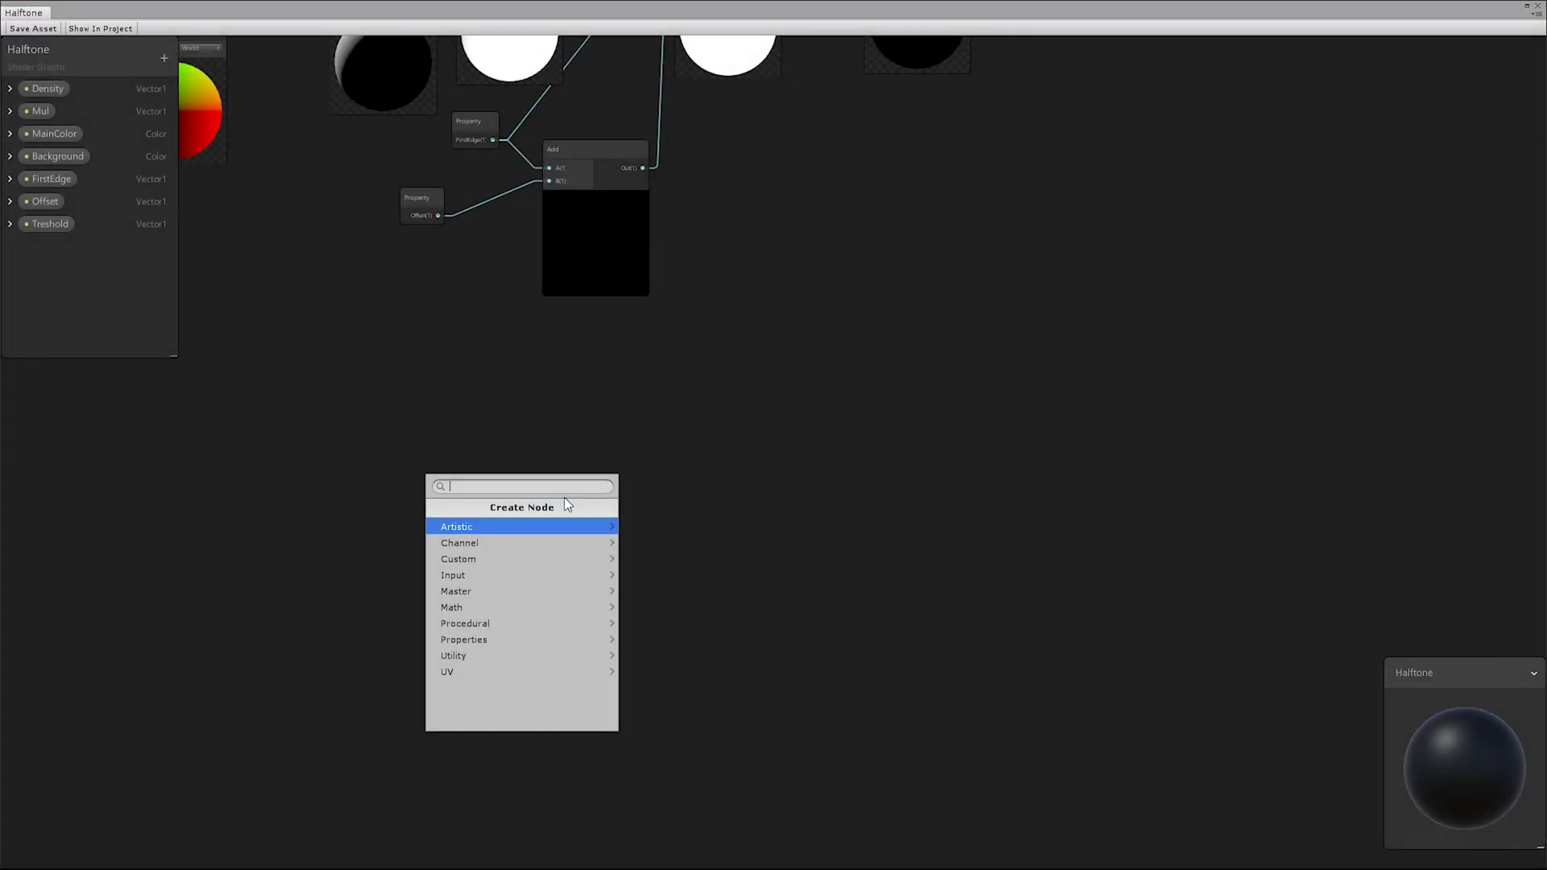
Add a Fresnel Effect node with power 5 below the graph and feed it into the Edge input of a new Step node
left_click(564, 496)
scroll(557, 521, "up", 2)
type("5")
left_click_drag(596, 455, 667, 701)
type("ste")
key("Return")
Add a Vector 1 node to the new Step node's In input and convert it to a property named Thickness
type("vec")
key("Return")
right_click(666, 701)
left_click(738, 664)
right_click(41, 251)
left_click(93, 264)
type("Thickness")
key("Return")
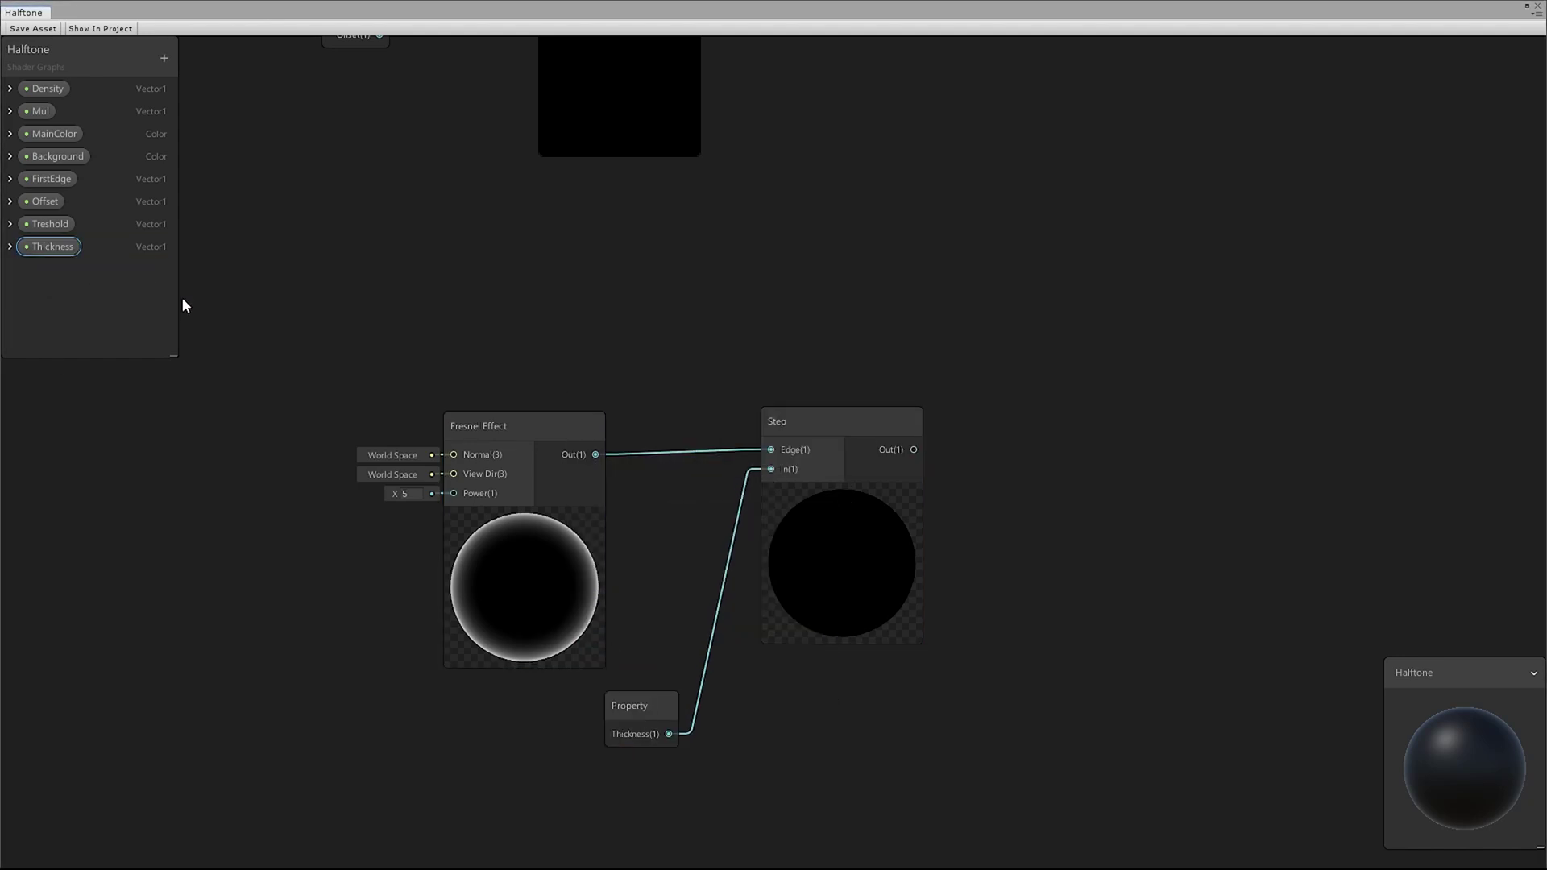
Add an Invert Colors node fed by the Fresnel Step output and enable inversion of its Red channel
left_click_drag(914, 450, 1074, 352)
type("inv")
key("Down")
key("Down")
key("Down")
key("Return")
middle_click_drag(1159, 416, 953, 444)
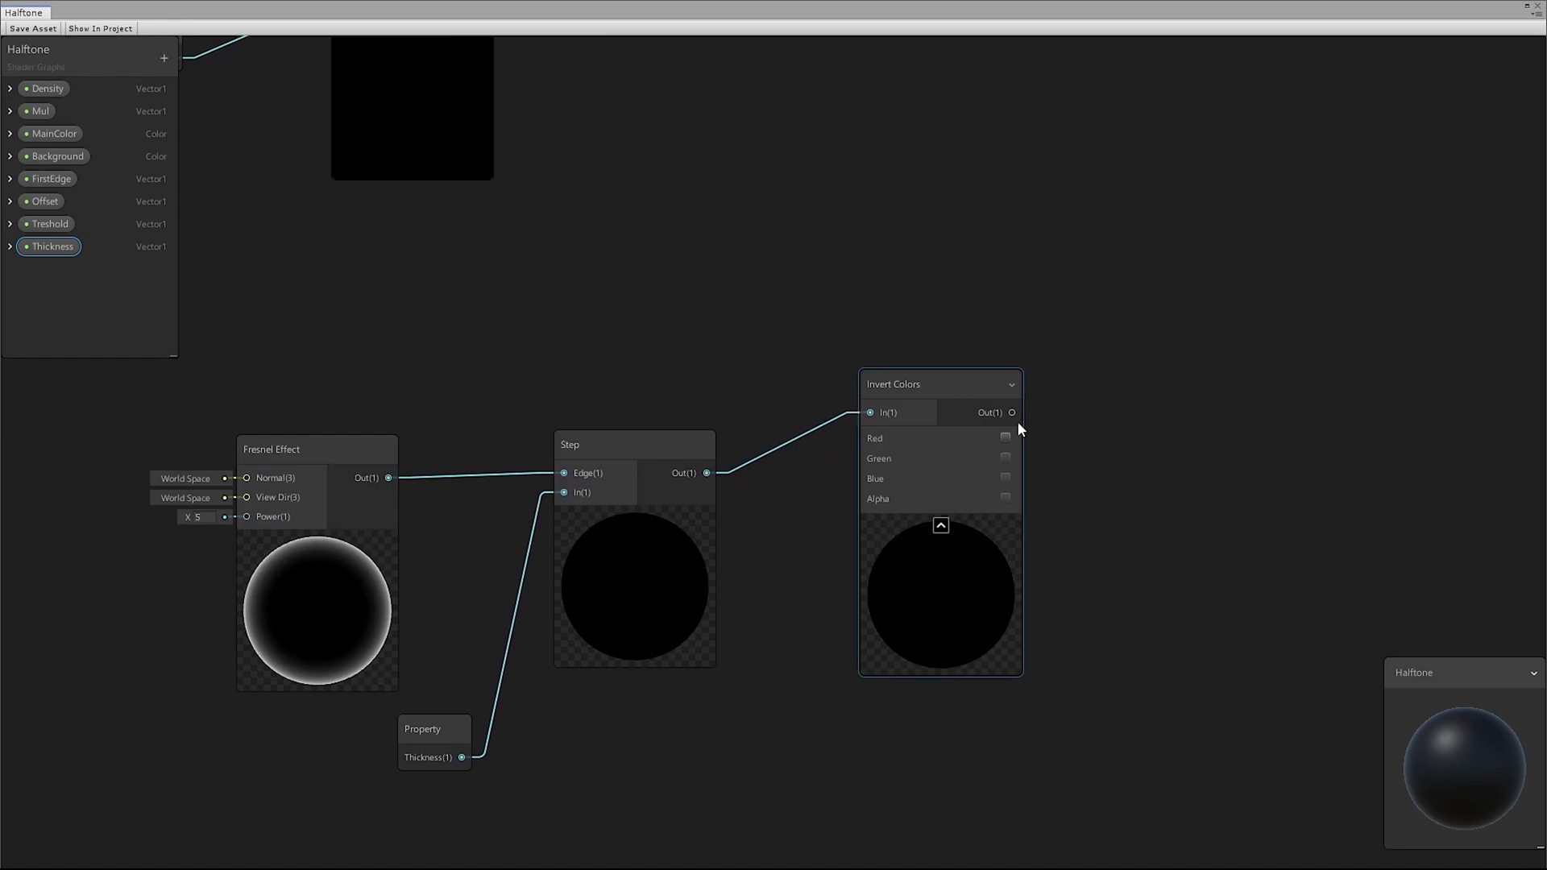
left_click(1006, 441)
Add a Lerp node and connect the Invert Colors output to its T input
right_click(1008, 249)
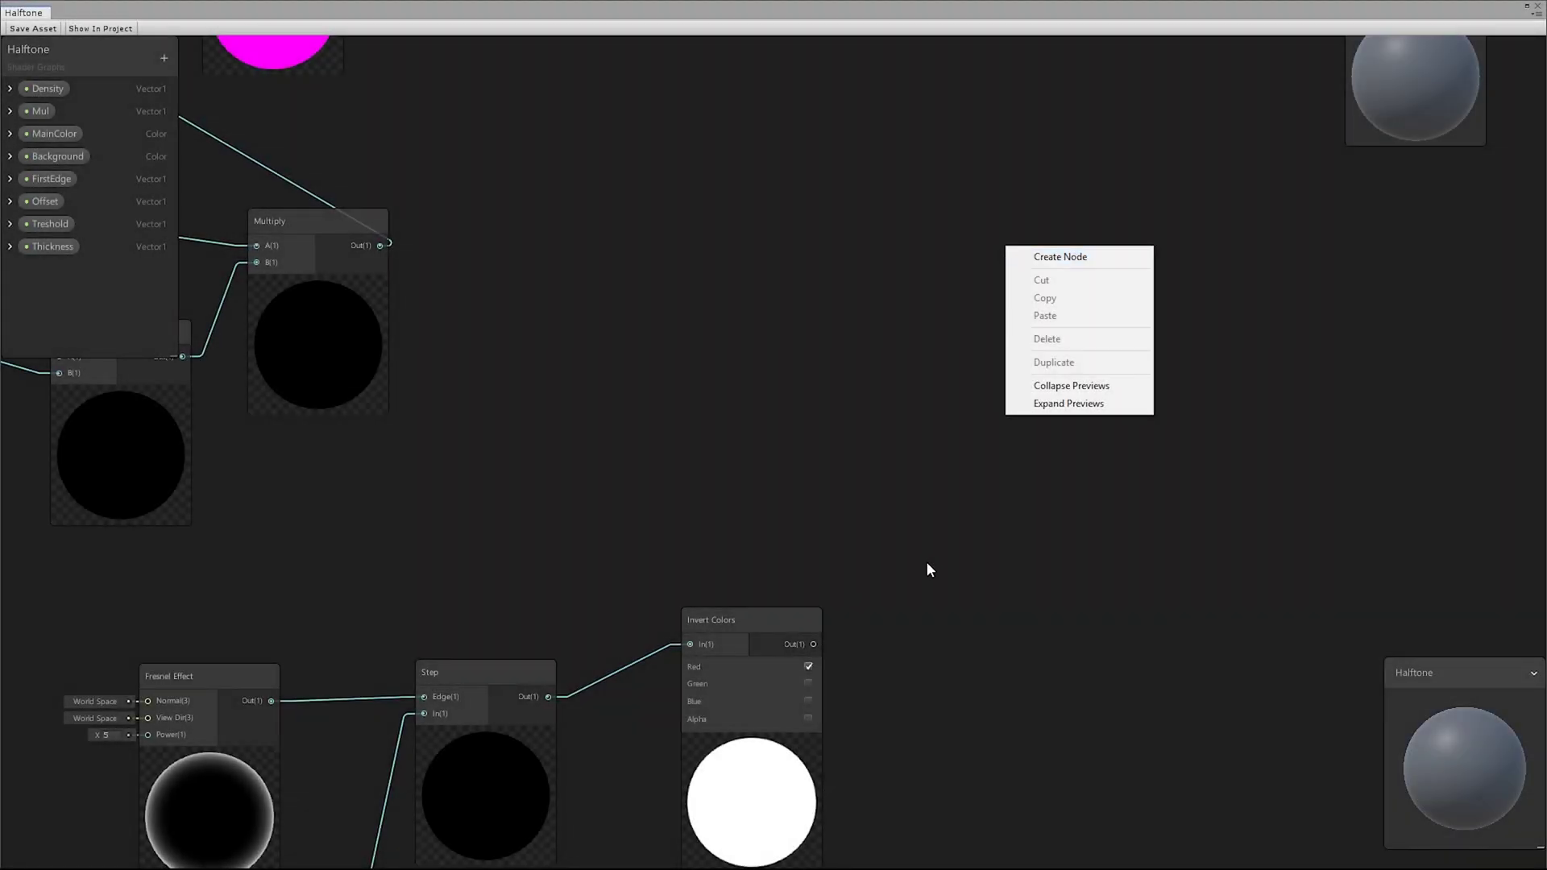
left_click(1056, 258)
type("ler")
key("Return")
left_click_drag(813, 645, 1017, 339)
Add a Color node to the new Lerp's B input and convert it to a property named OutlineColor
left_click_drag(1074, 284, 750, 408)
type("color")
key("Return")
right_click(689, 419)
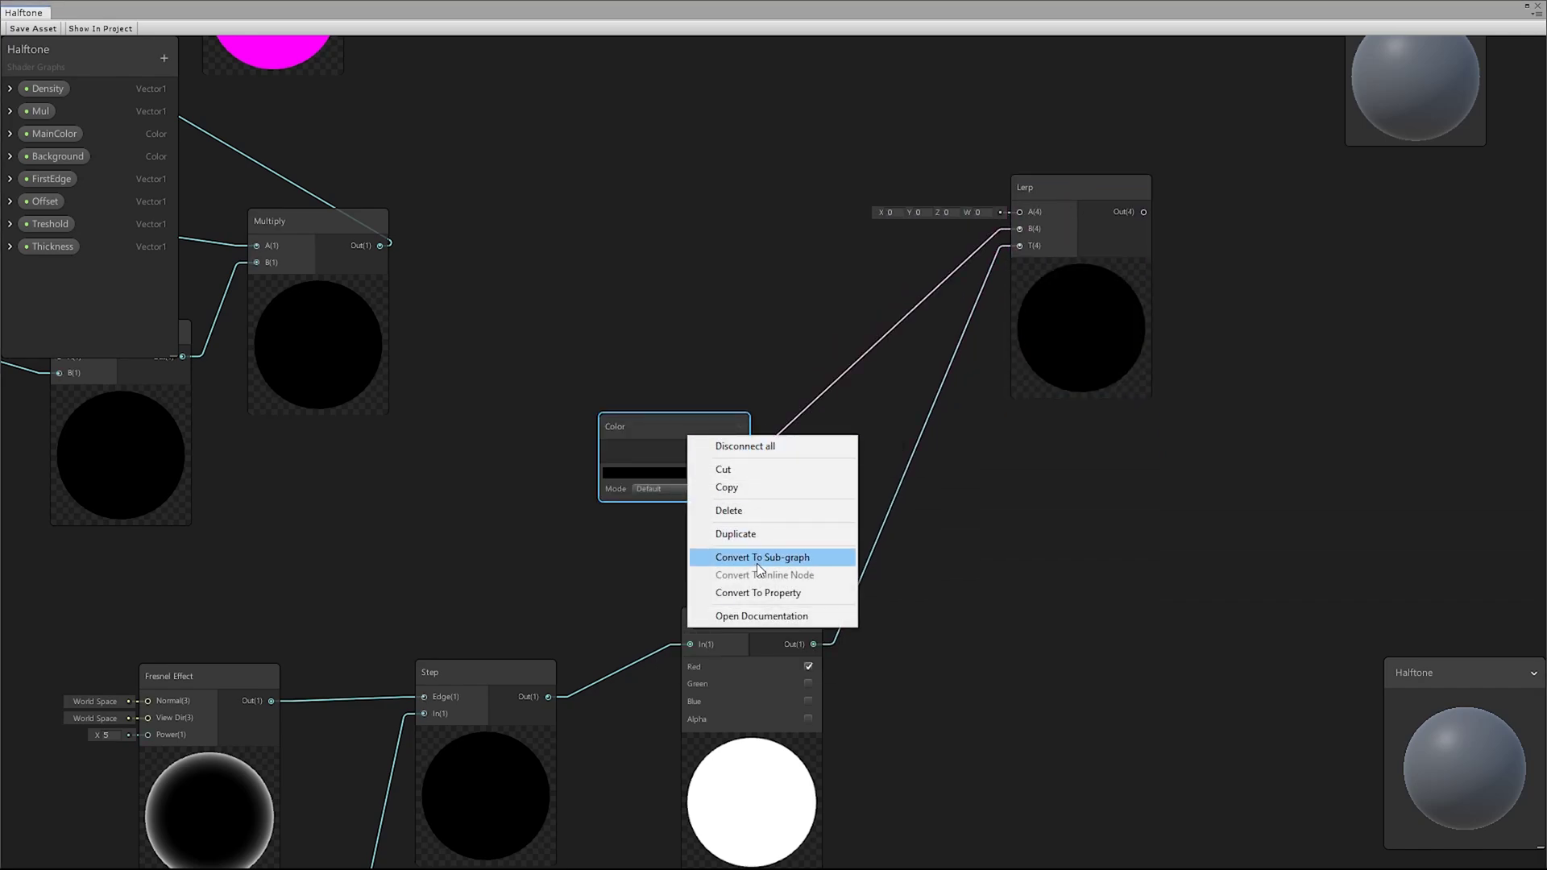
left_click(765, 593)
right_click(45, 274)
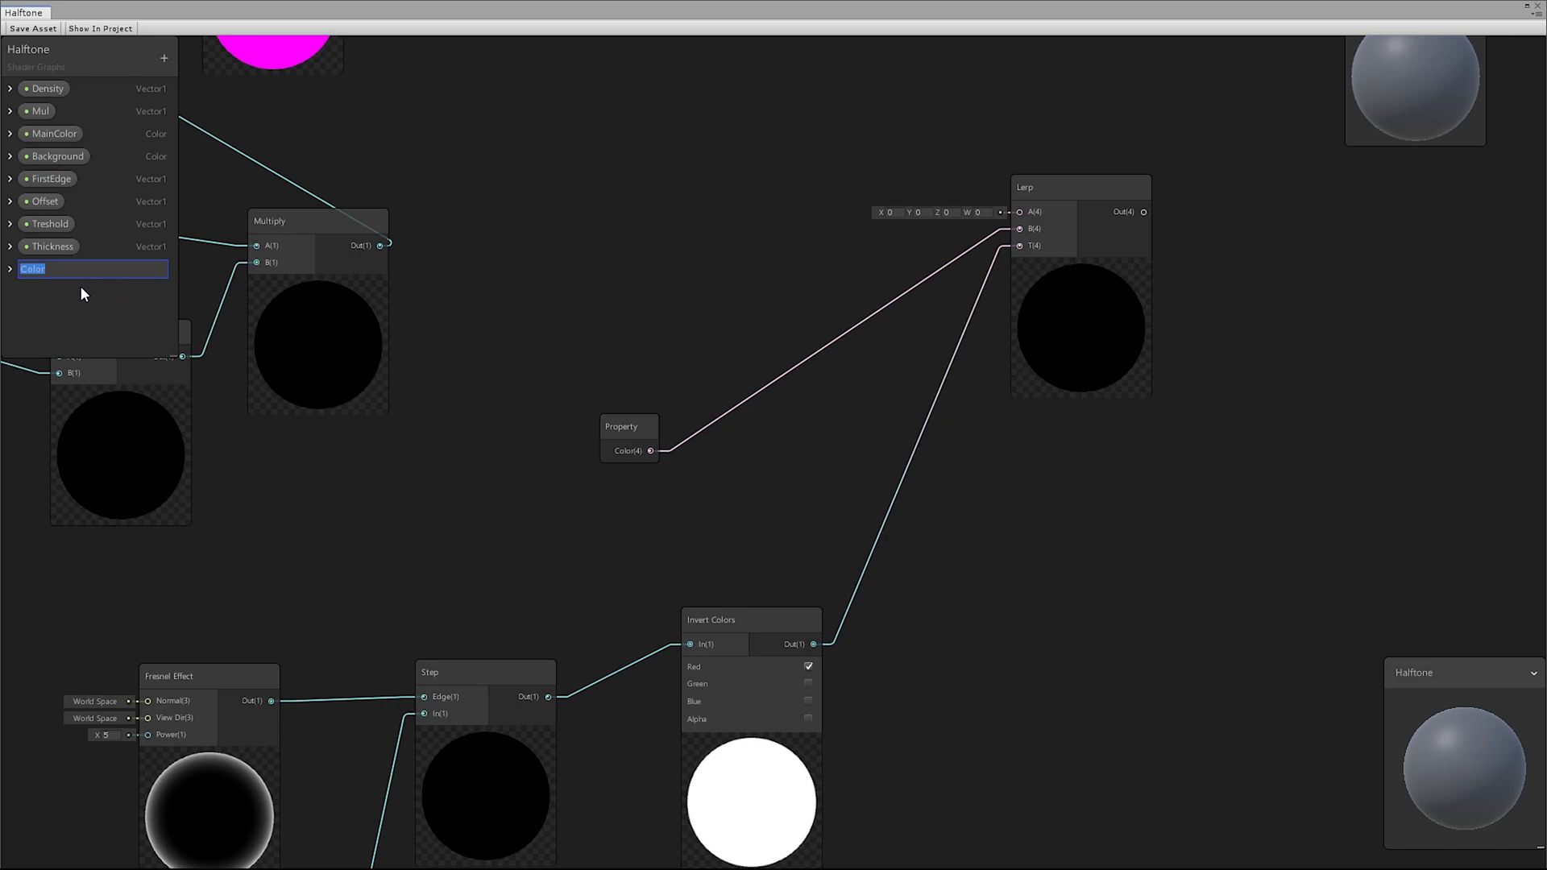
type("OutlineColor")
key("Return")
Connect the halftone Lerp output to the outline Lerp's A input and feed the outline Lerp into the PBR Master's Albedo
middle_click_drag(1226, 131, 1001, 603)
left_click_drag(840, 654, 858, 530)
left_click_drag(702, 241, 812, 561)
left_click_drag(858, 535, 782, 491)
left_click_drag(863, 516, 1130, 352)
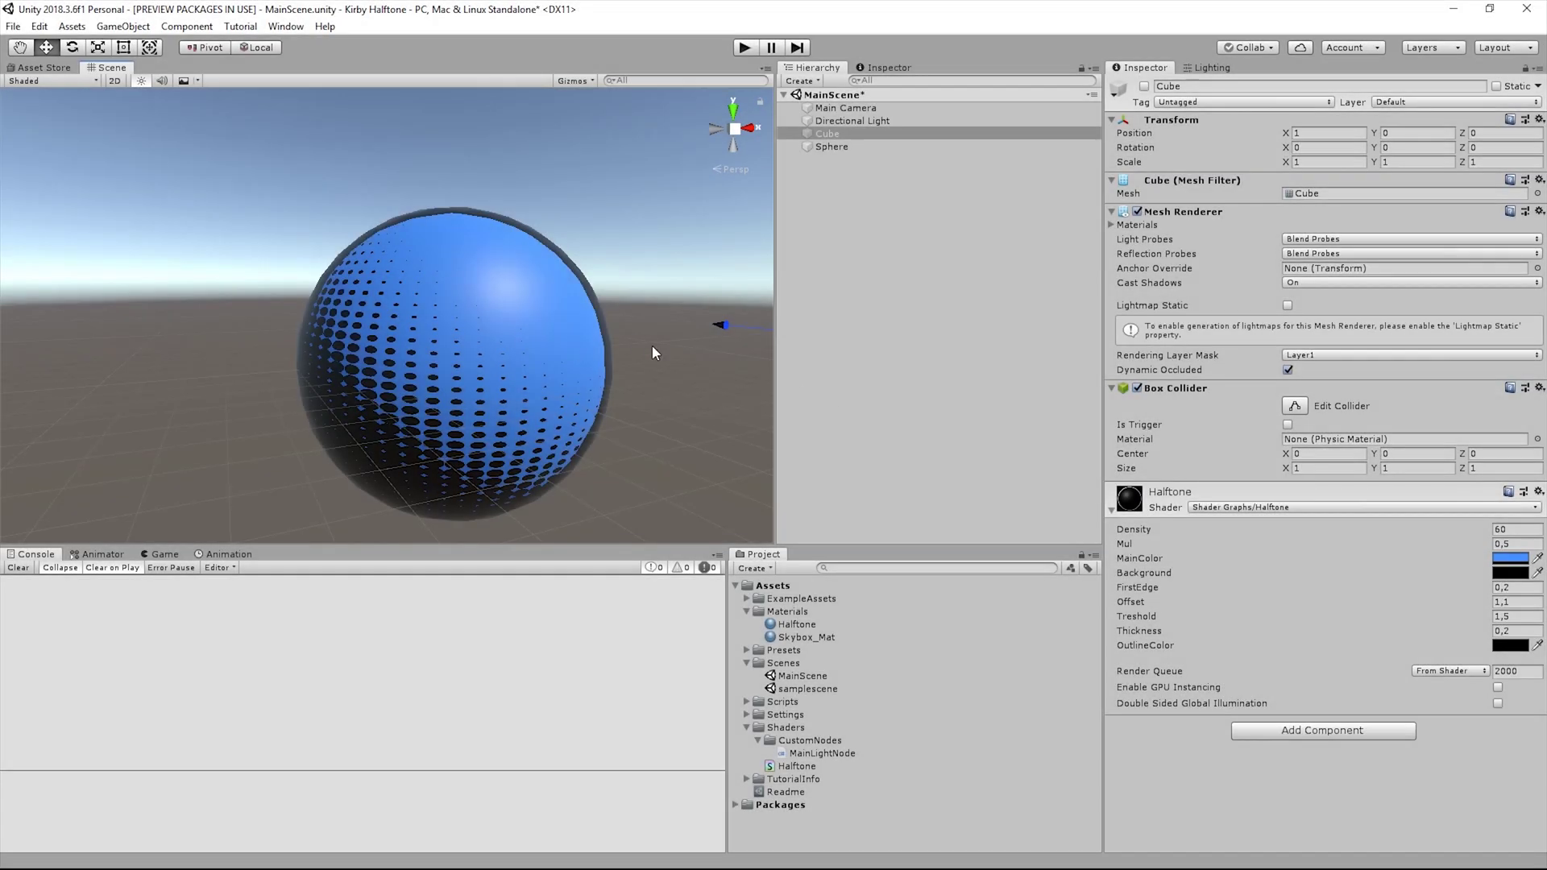
left_click_drag(674, 431, 548, 423, "alt")
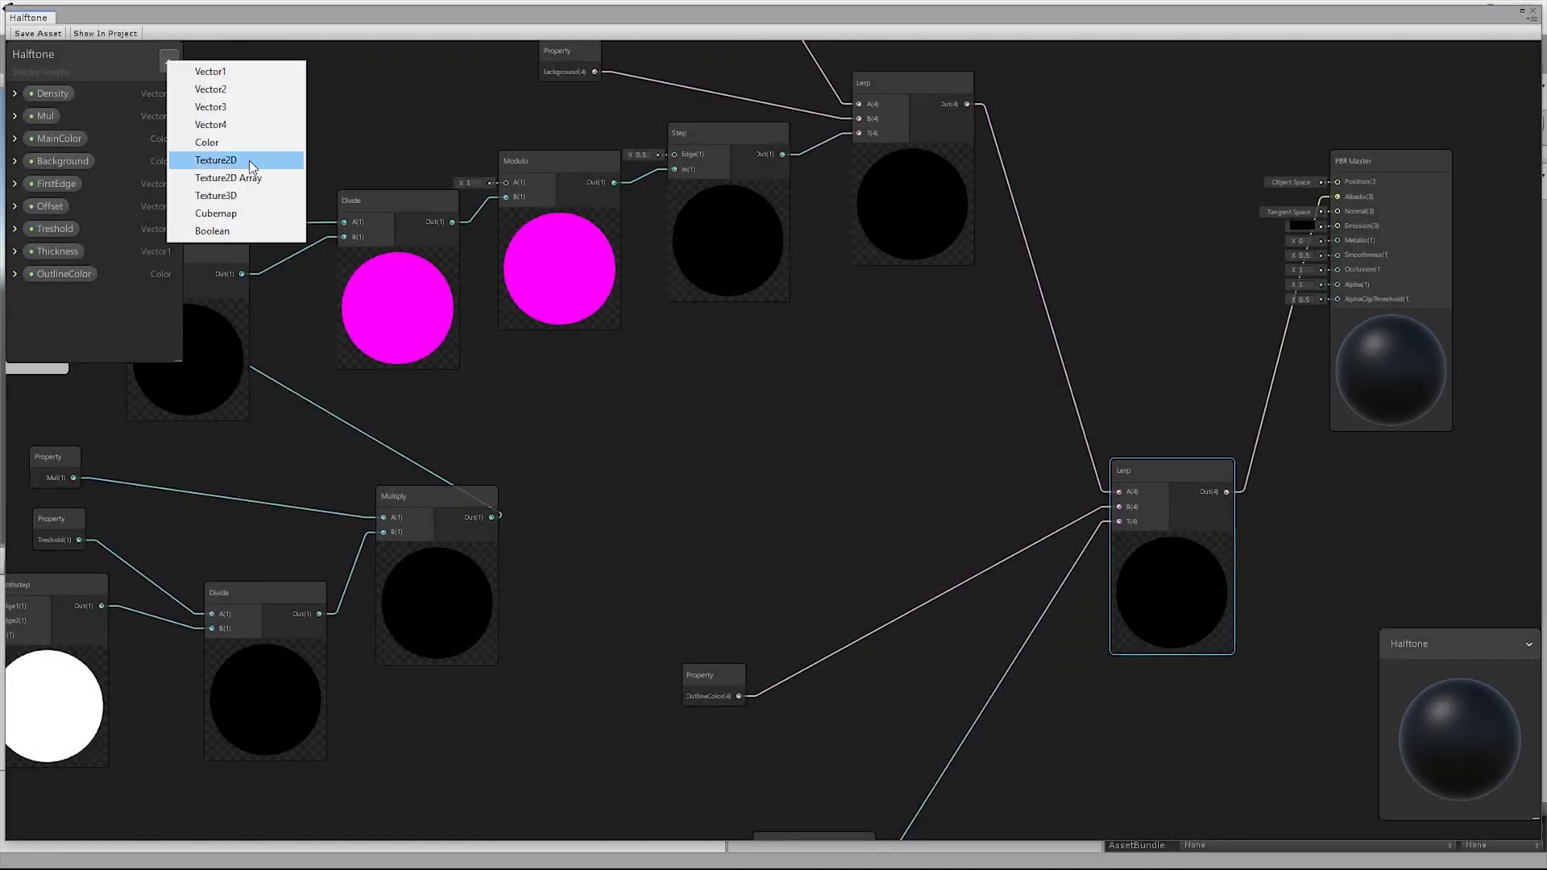
Create a Texture2D property and feed it into a new Sample Texture 2D node
left_click(249, 161)
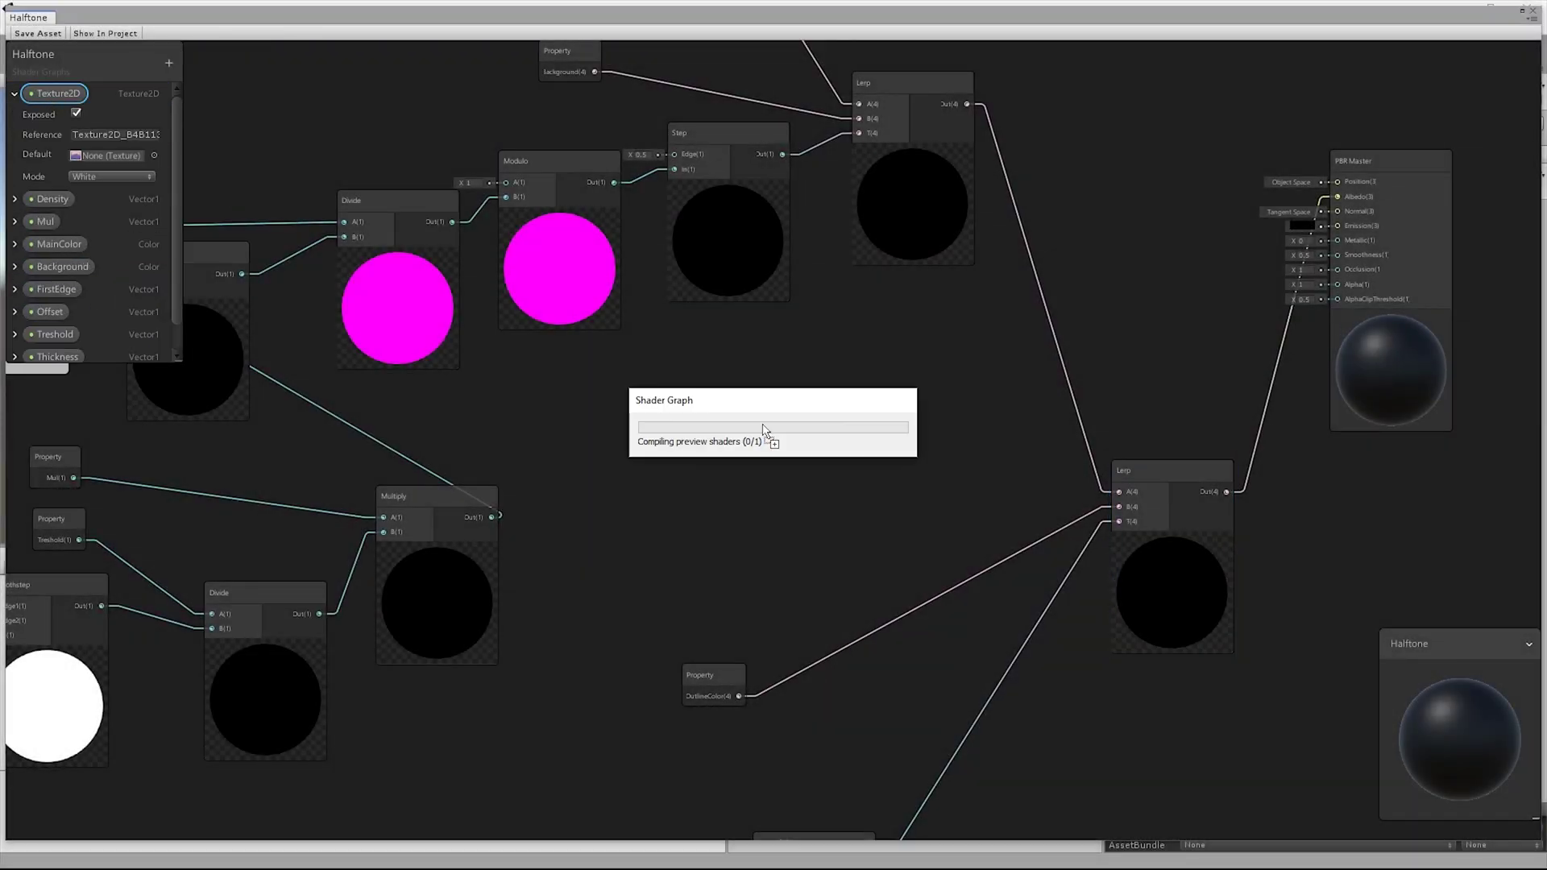
key("space")
type("sample texture")
key("Return")
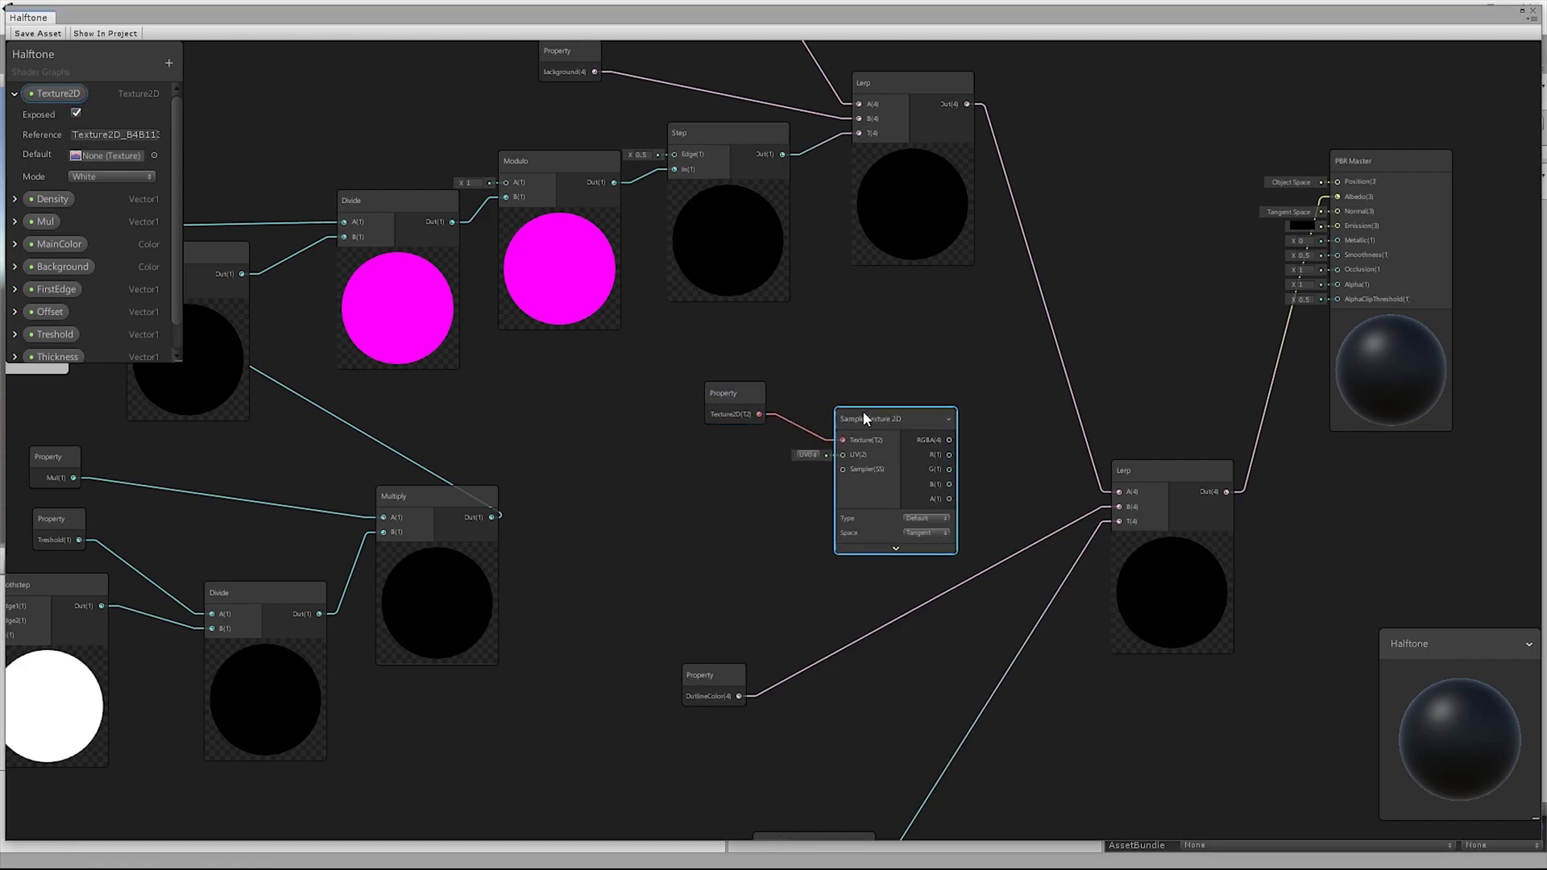
Multiply the halftone Lerp output with the sampled texture's RGBA in a new Multiply node and feed it into the outline Lerp's A input
left_click_drag(908, 433, 995, 387)
type("mu")
key("Return")
left_click(1017, 426)
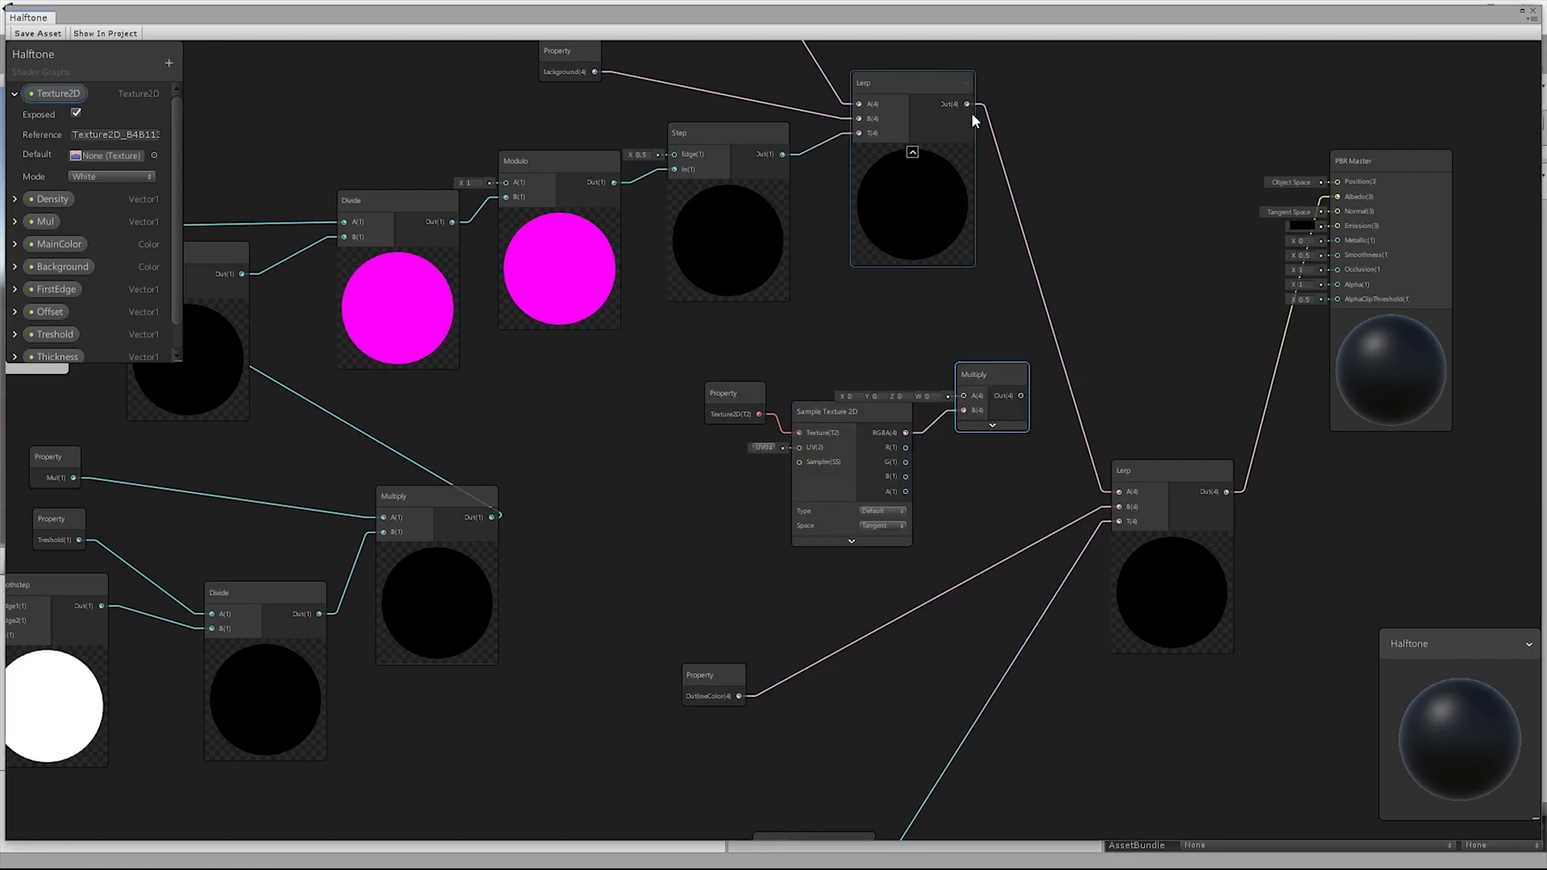
mouse_move(968, 105)
left_mouse_down()
mouse_move(950, 417)
mouse_move(964, 410)
mouse_move(1089, 495)
mouse_move(1138, 494)
mouse_move(1128, 504)
left_mouse_up()
left_click_drag(1144, 486, 1109, 425)
left_click(1135, 503)
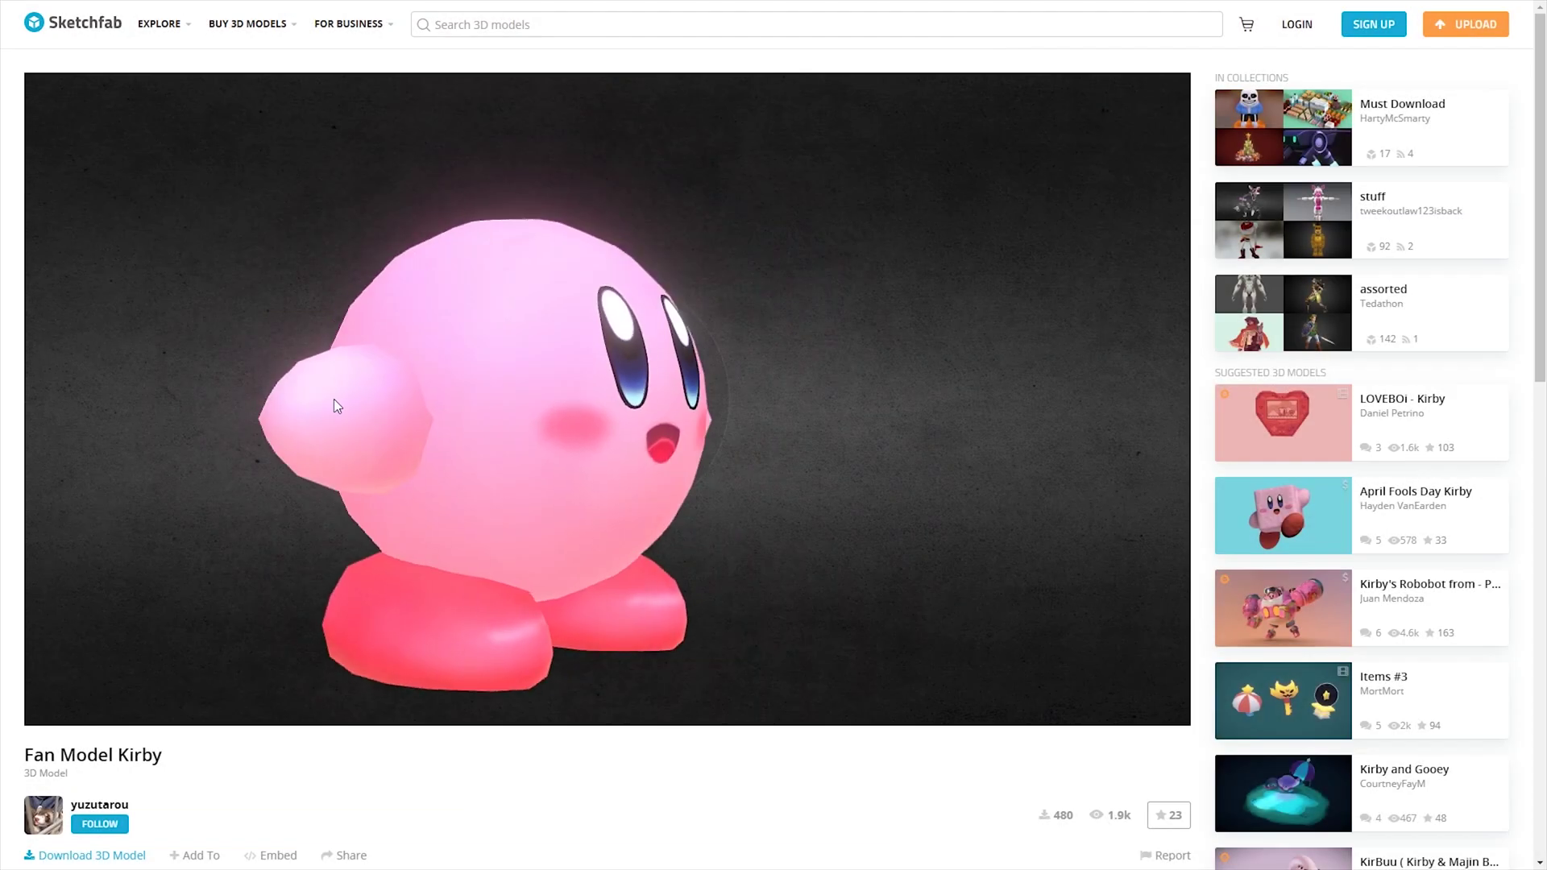
Examine the Fan Model Kirby 3D model from several sides on its Sketchfab page
mouse_move(334, 405)
left_mouse_down()
mouse_move(822, 399)
mouse_move(764, 473)
mouse_move(704, 402)
mouse_move(898, 392)
left_mouse_up()
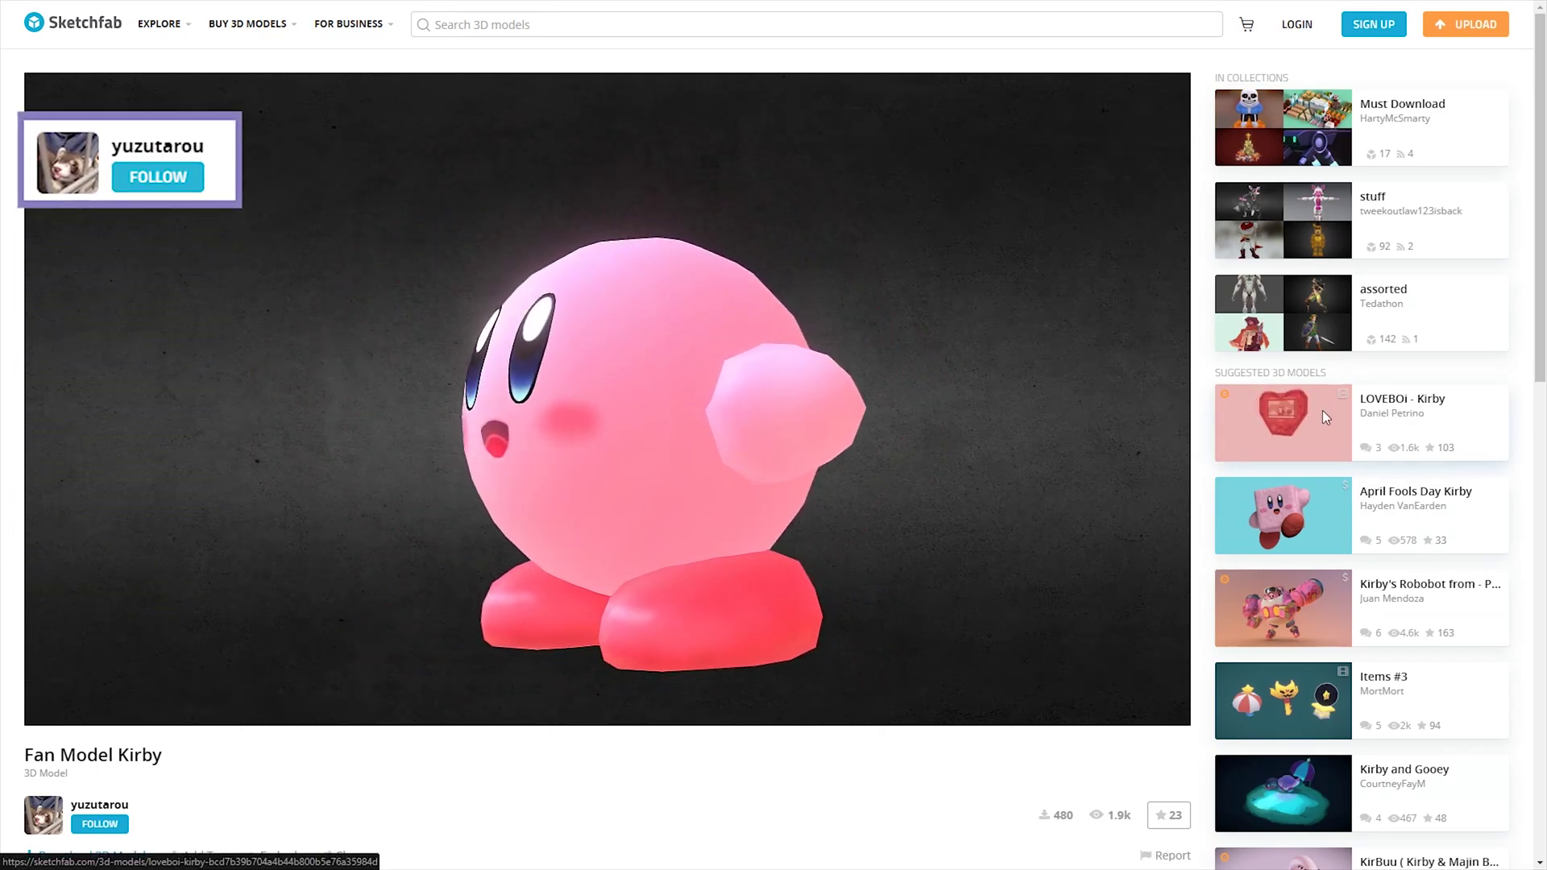
left_click_drag(835, 438, 370, 463)
scroll(839, 481, "down", 3)
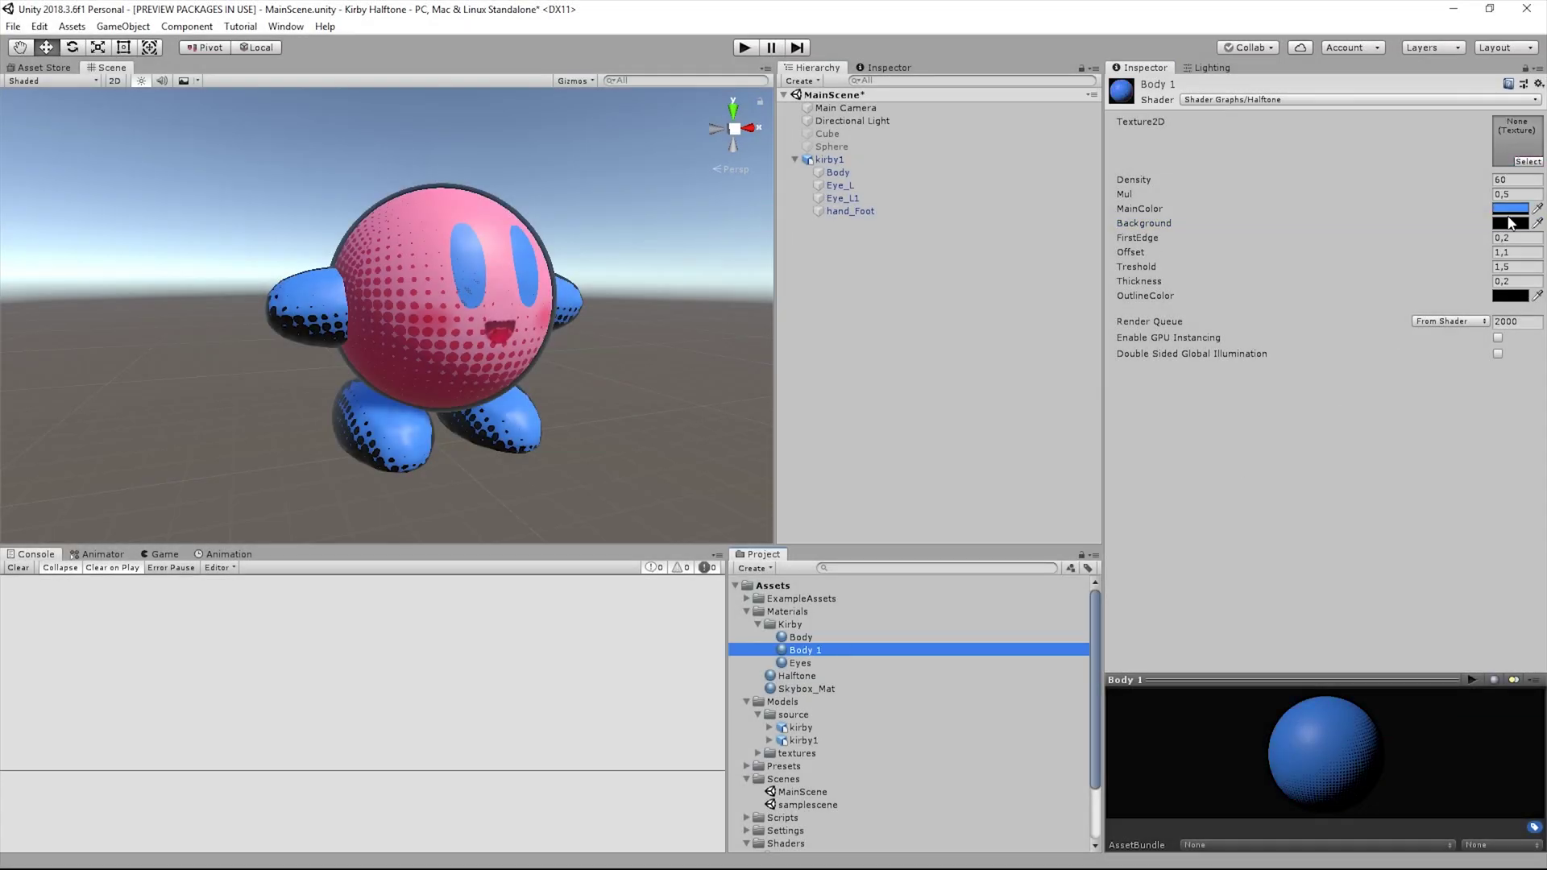
Set the Body 1 material's Background color to E35880 and its MainColor to white
left_click(1510, 223)
type("E35880")
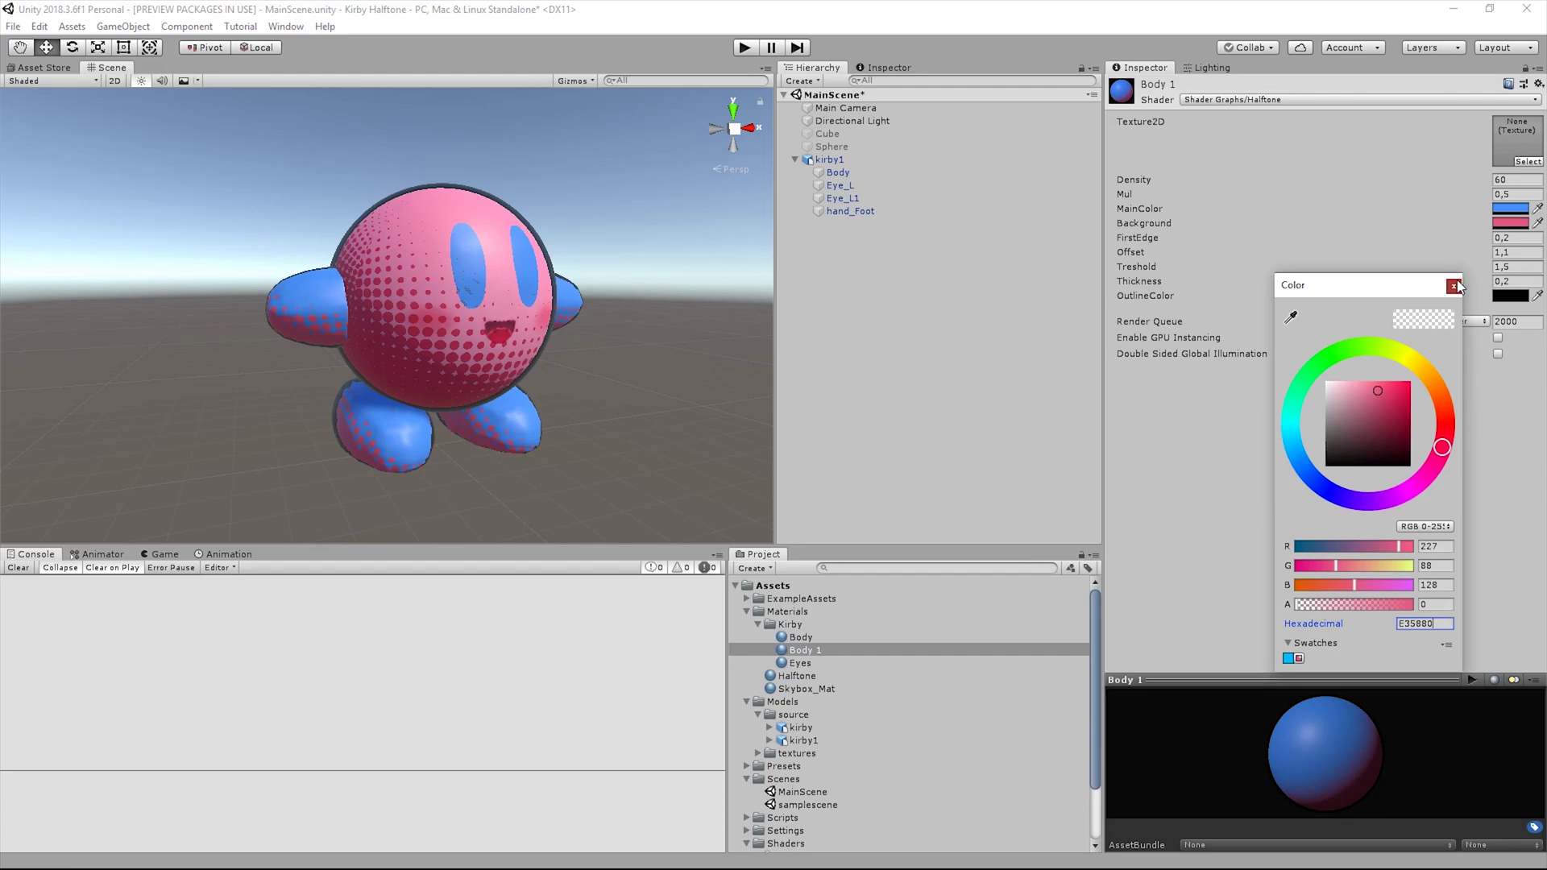
left_click(1457, 287)
left_click(1510, 208)
left_click_drag(1341, 390, 1323, 378)
left_click(1452, 286)
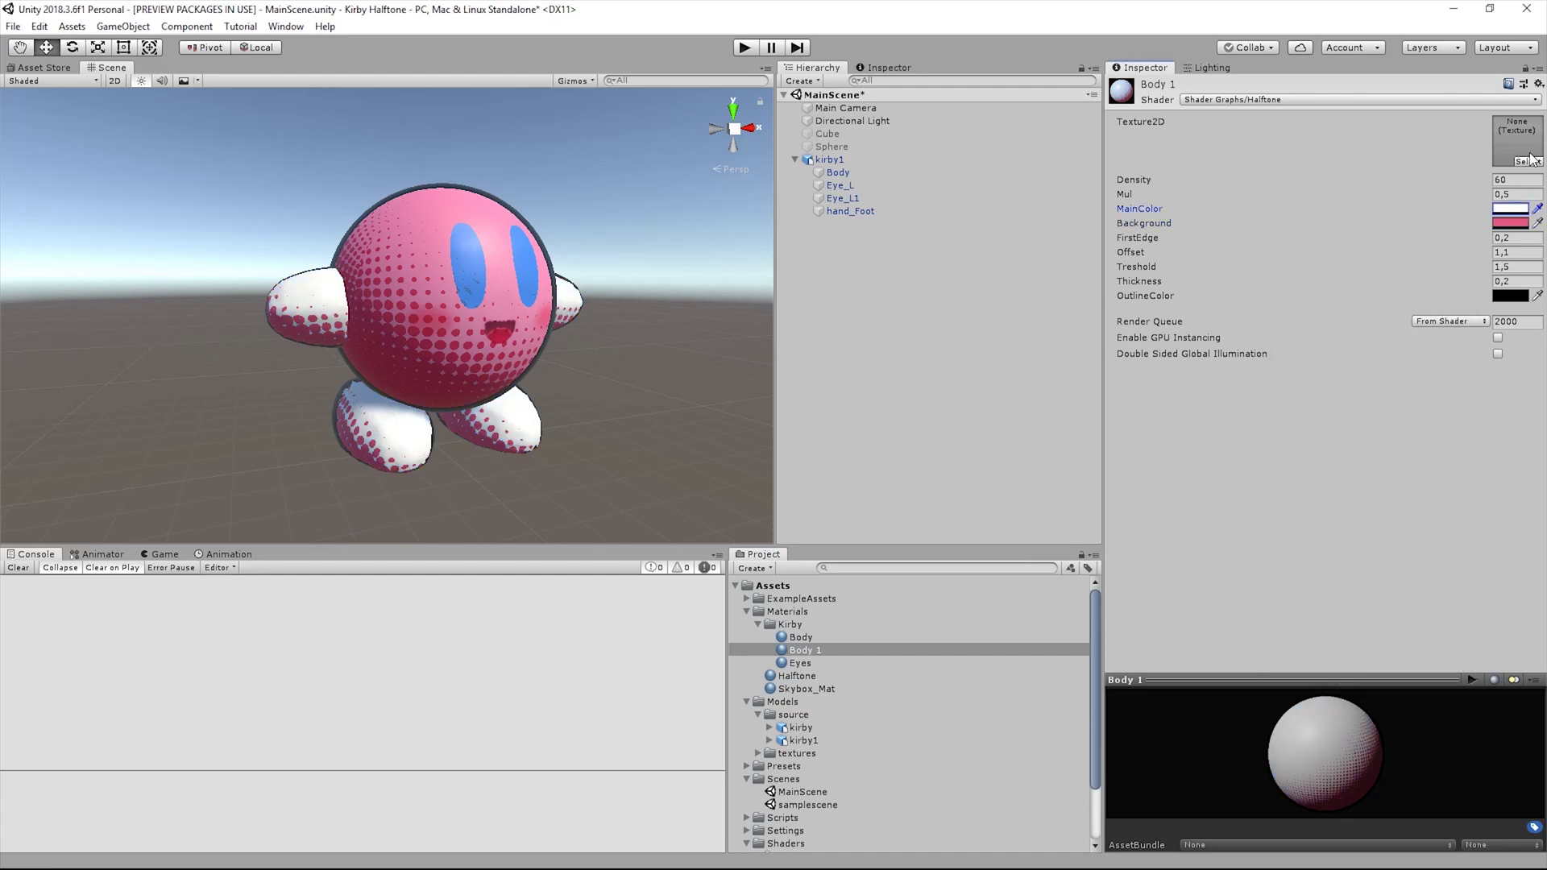
Assign the pink Kirby body texture to the Body 1 material's Texture2D slot
left_click(1529, 161)
left_click(1294, 286)
left_click(1532, 90)
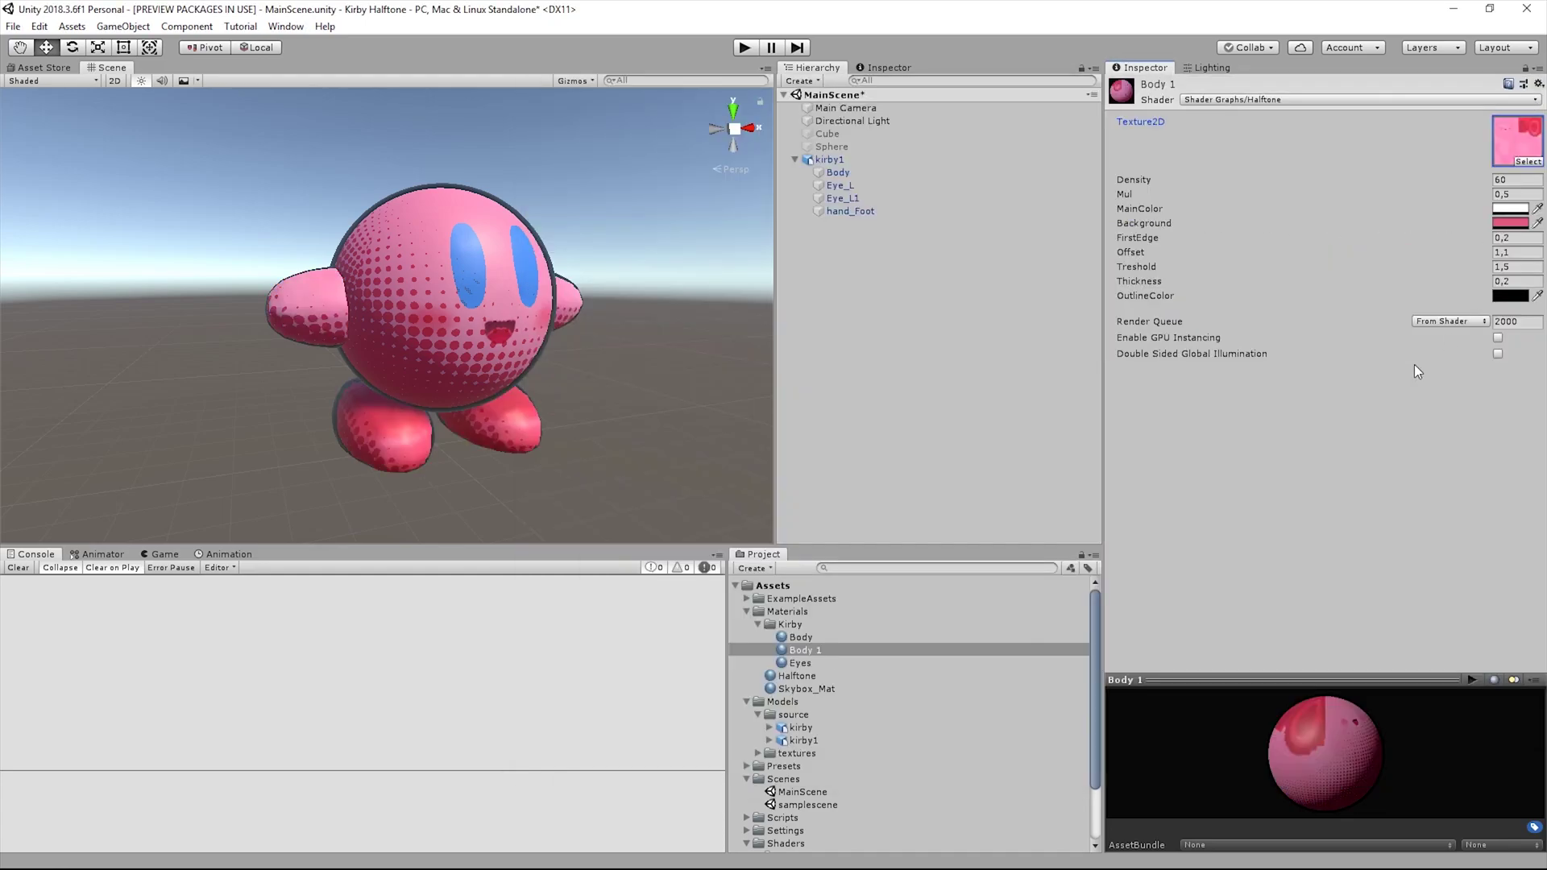
Set the OutlineColor of both the Body 1 and Body materials to E35880
left_click(1509, 296)
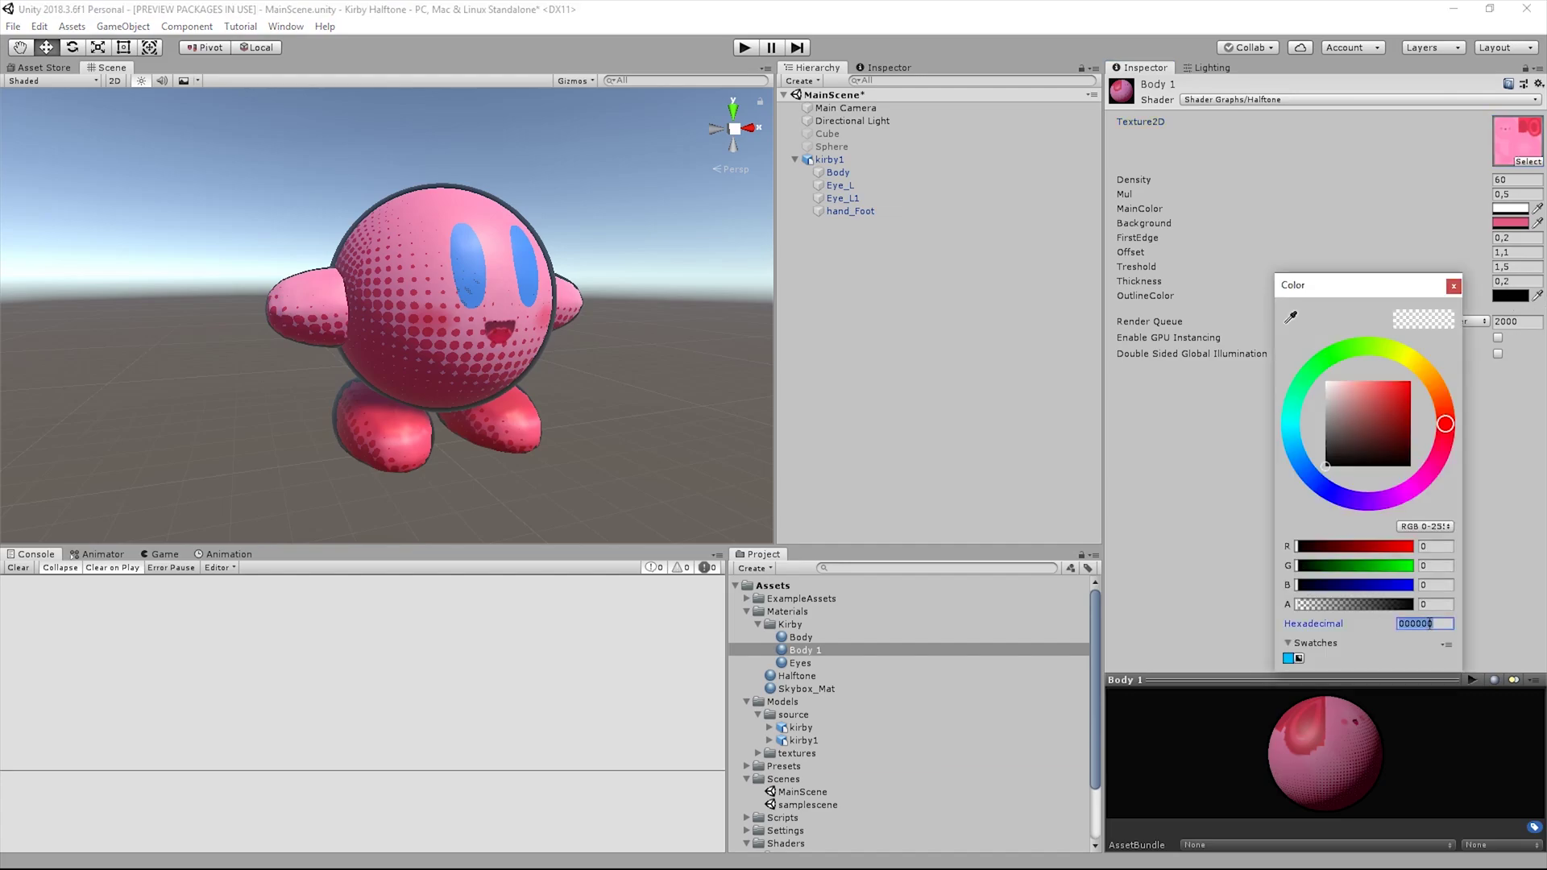
type("E35880")
left_click(1454, 288)
left_click(801, 637)
left_click(1509, 296)
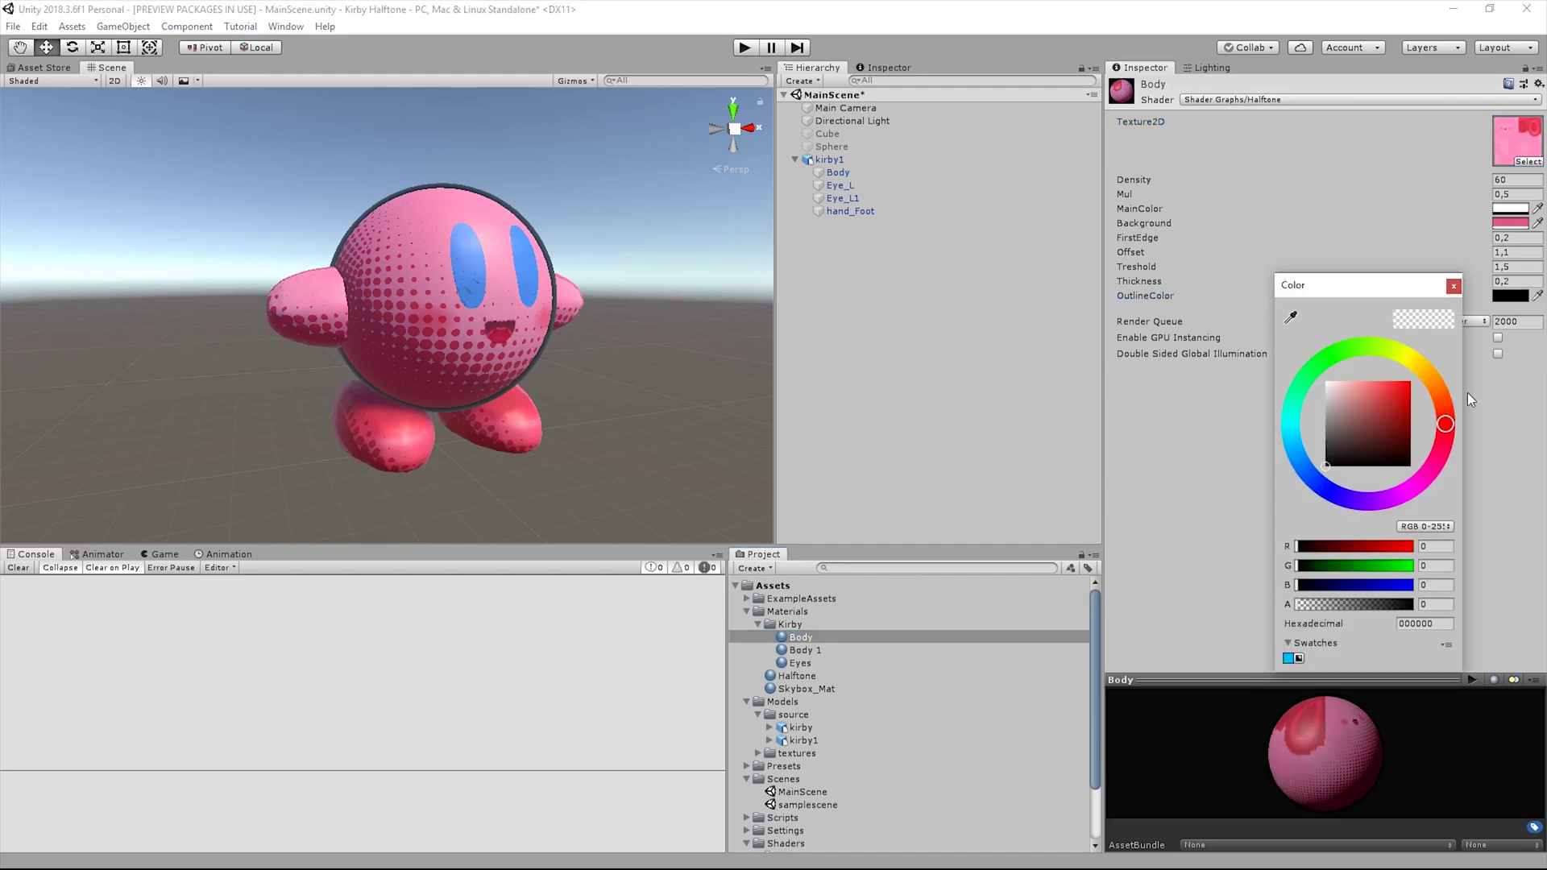
type("E35880")
left_click(1453, 286)
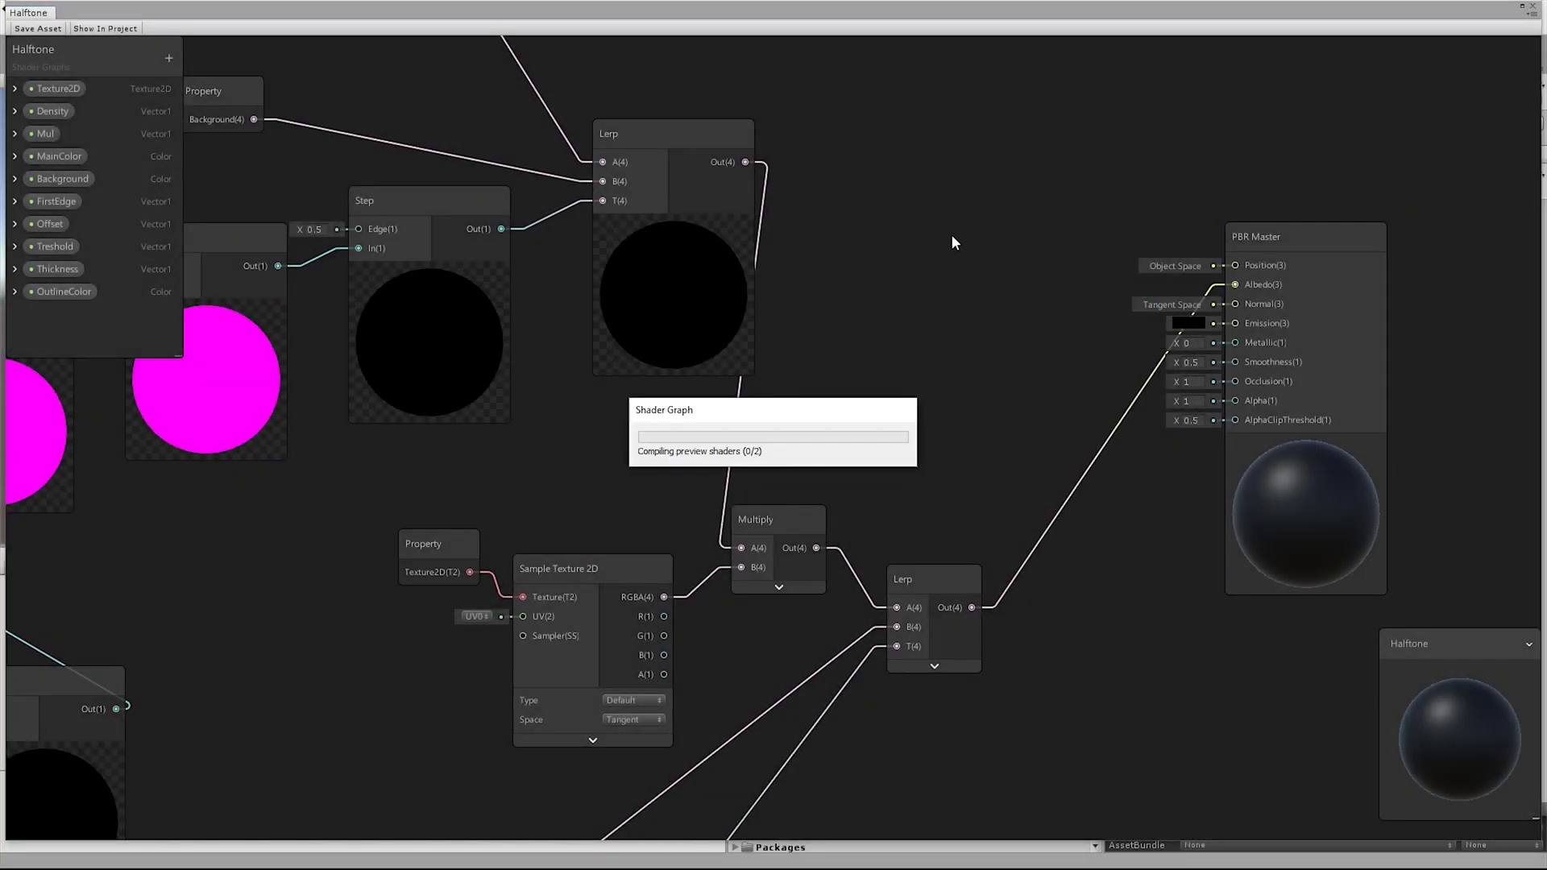
In the Halftone graph, convert a Vector 1 node feeding the PBR Master's Metallic input into a property named Metallic
right_click(967, 227)
left_click(1032, 348)
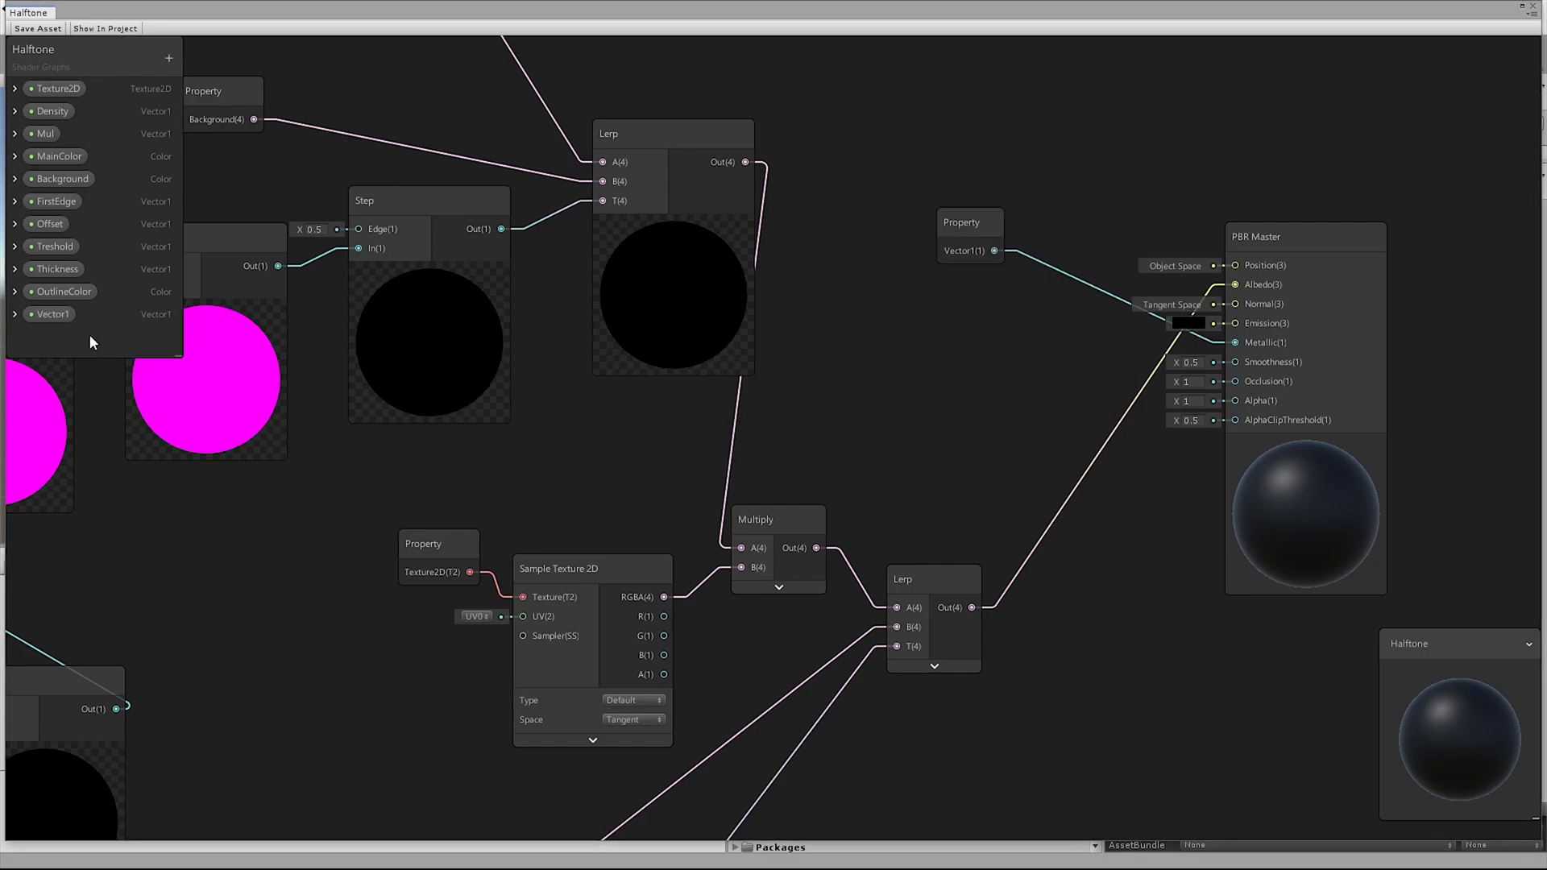
right_click(59, 320)
left_click(103, 333)
type("Metallic\\")
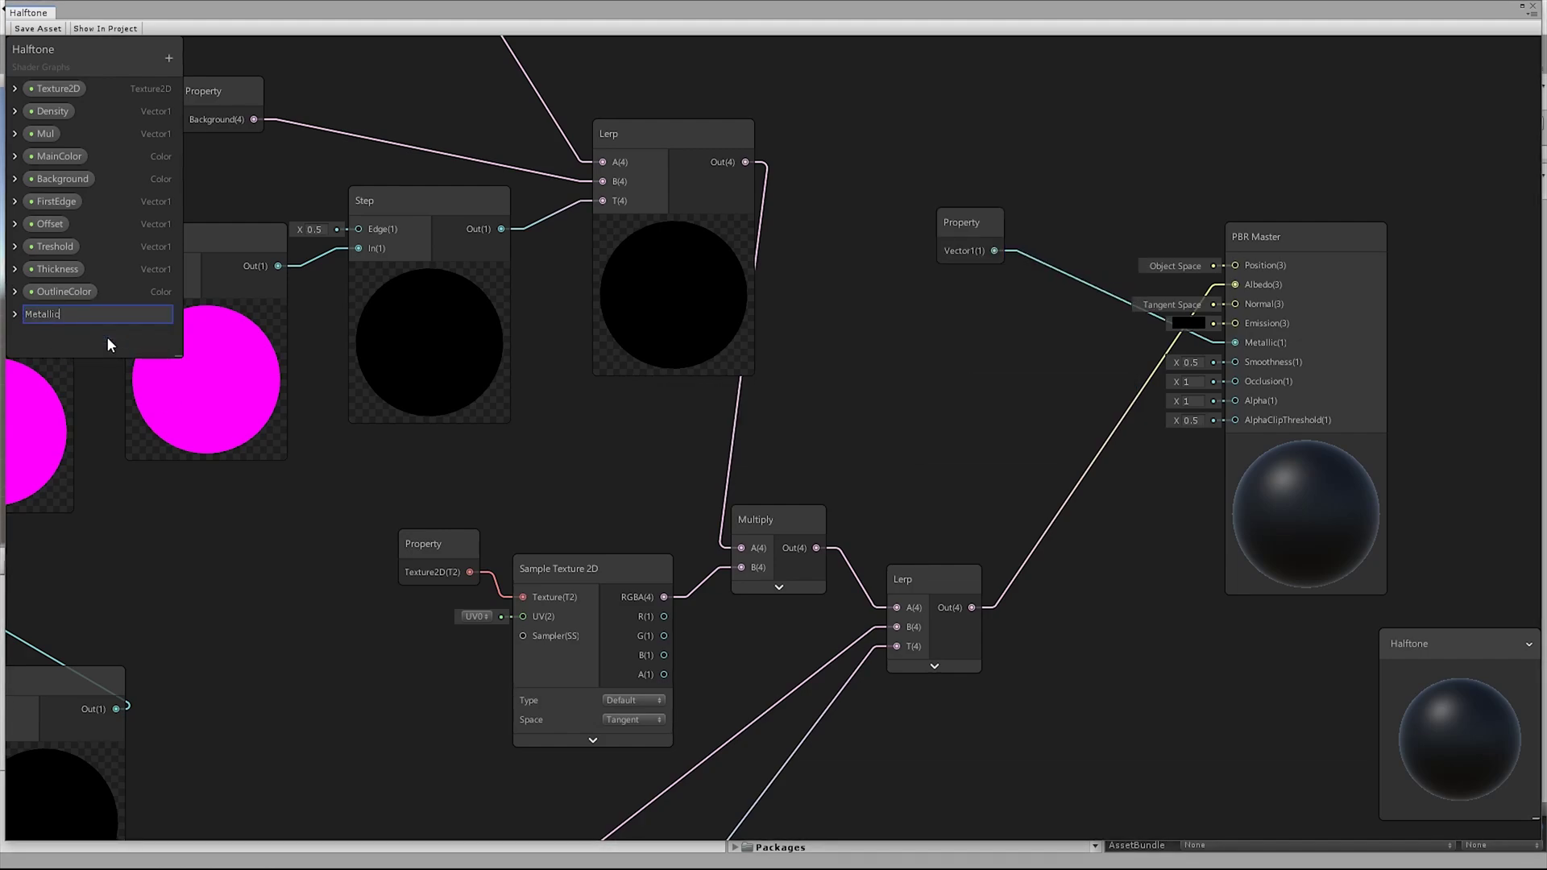
key("Return")
right_click(41, 316)
left_click(74, 327)
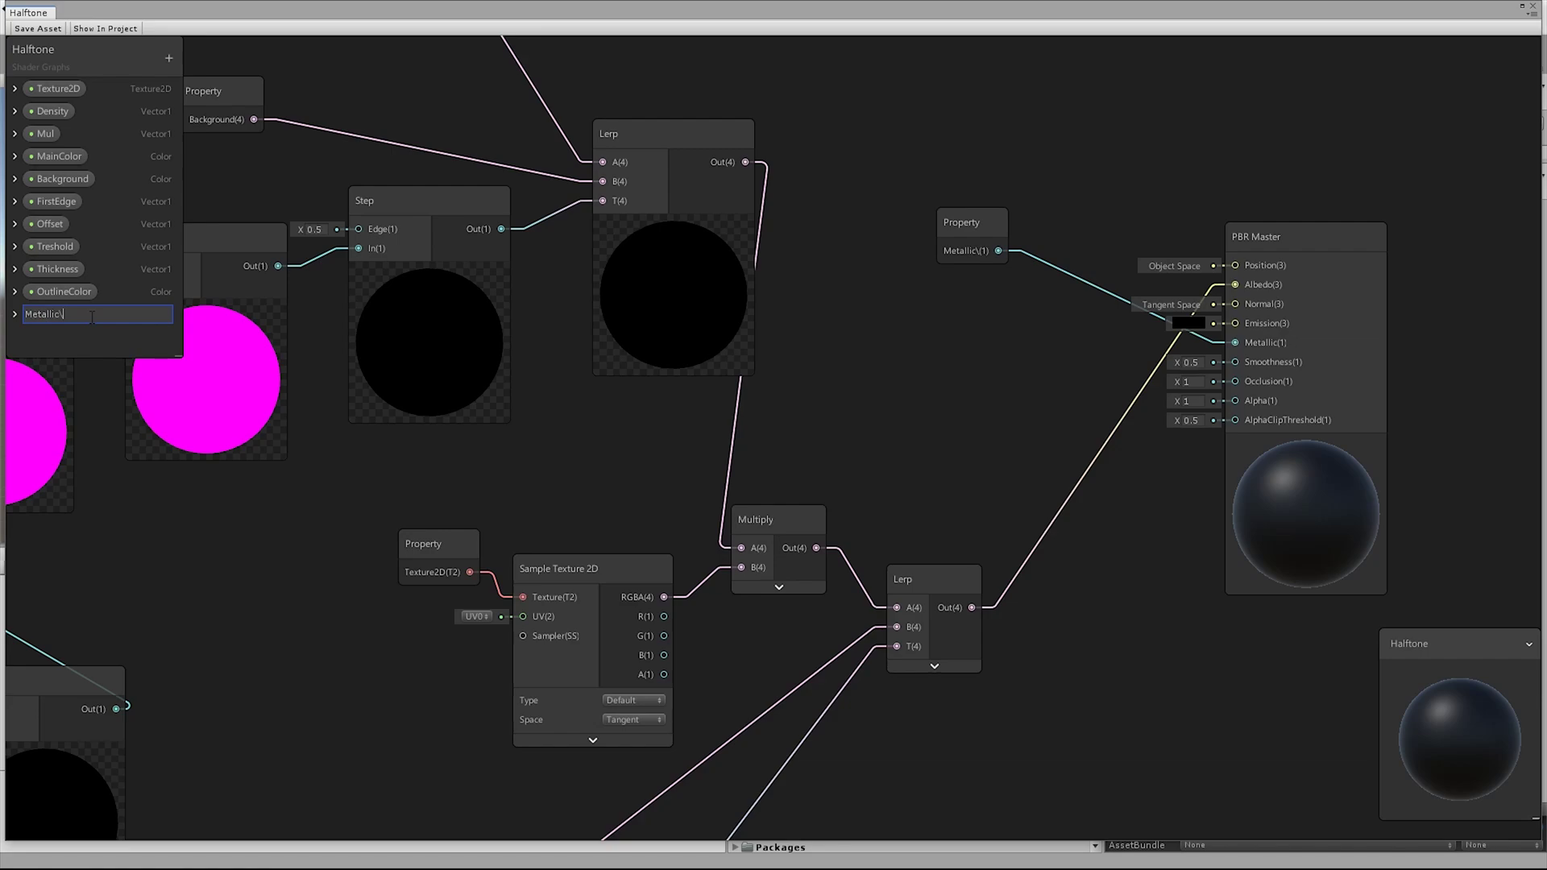
key("BackSpace")
key("Return")
Add a Vector 1 node feeding the PBR Master's Smoothness input and convert it into a property named Smoothness
key("space")
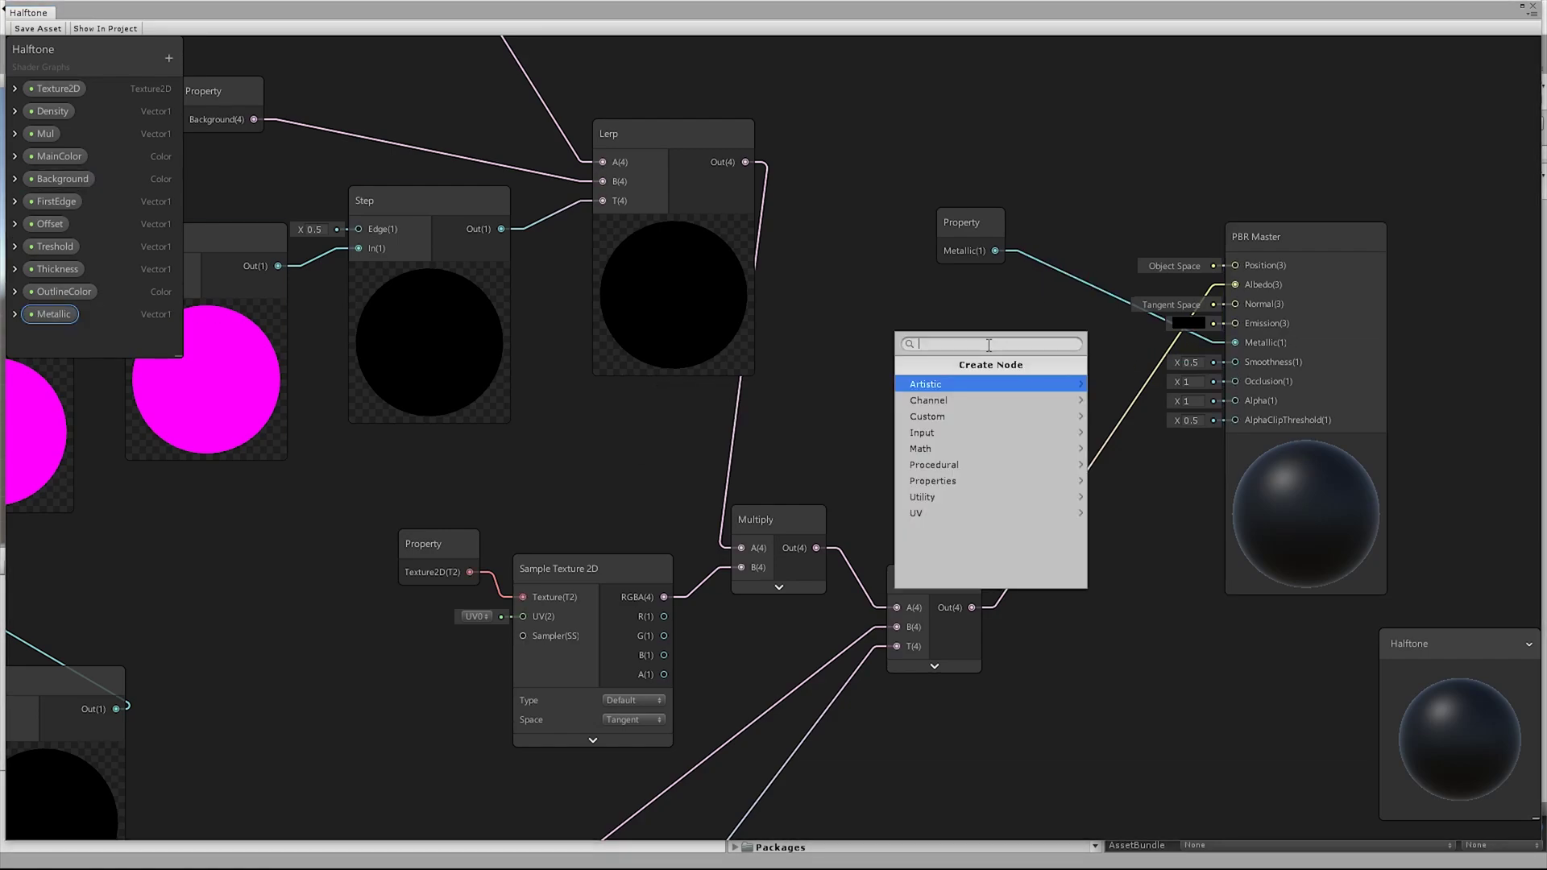
type("vec")
left_click(956, 386)
right_click(965, 340)
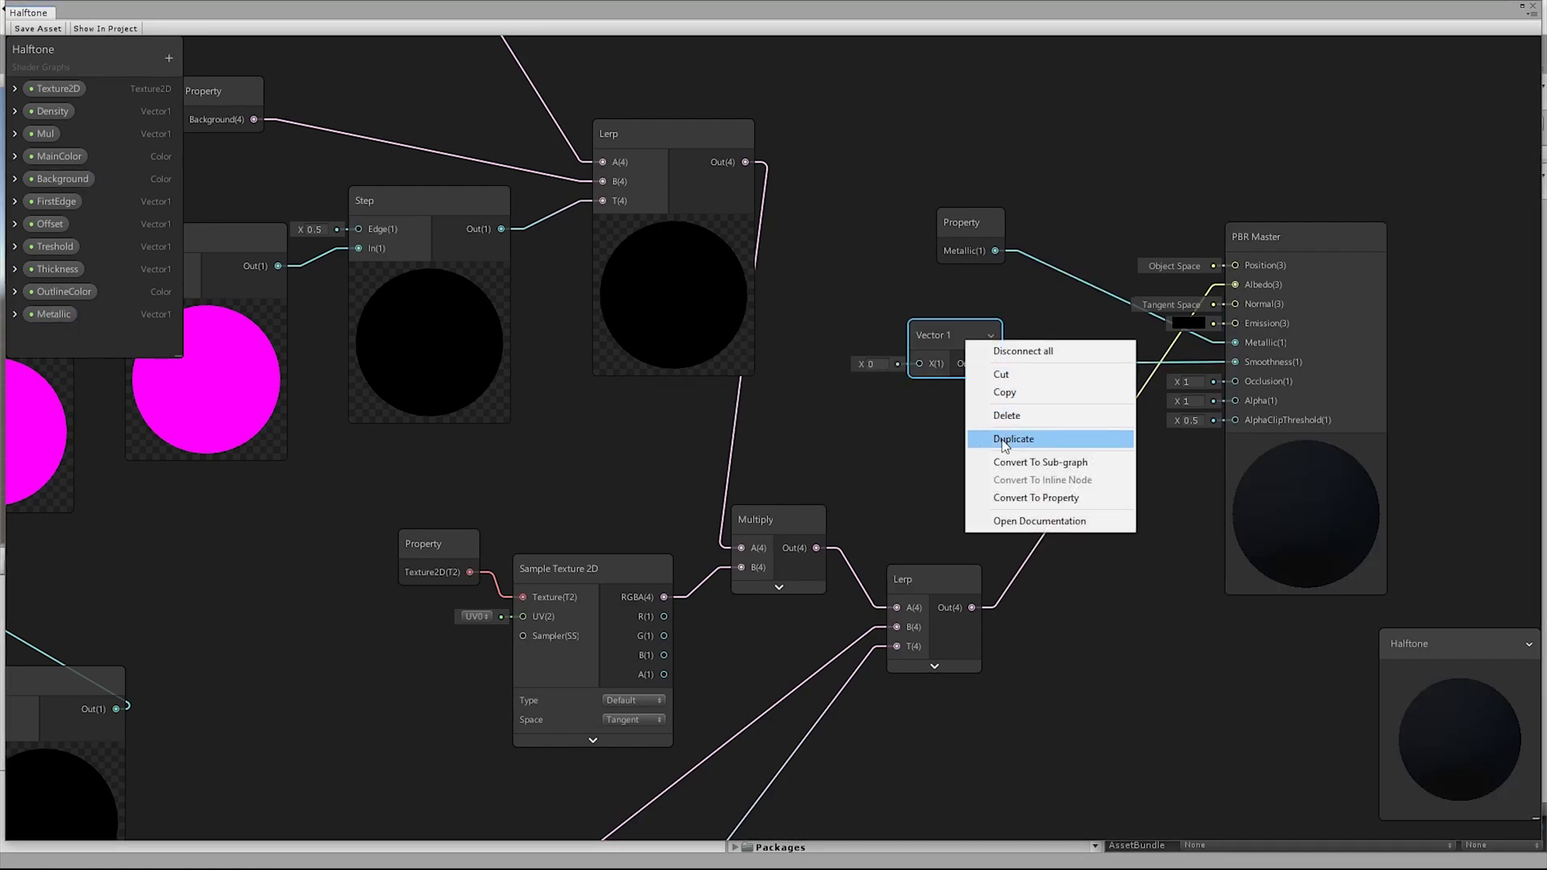
left_click(1037, 497)
right_click(30, 342)
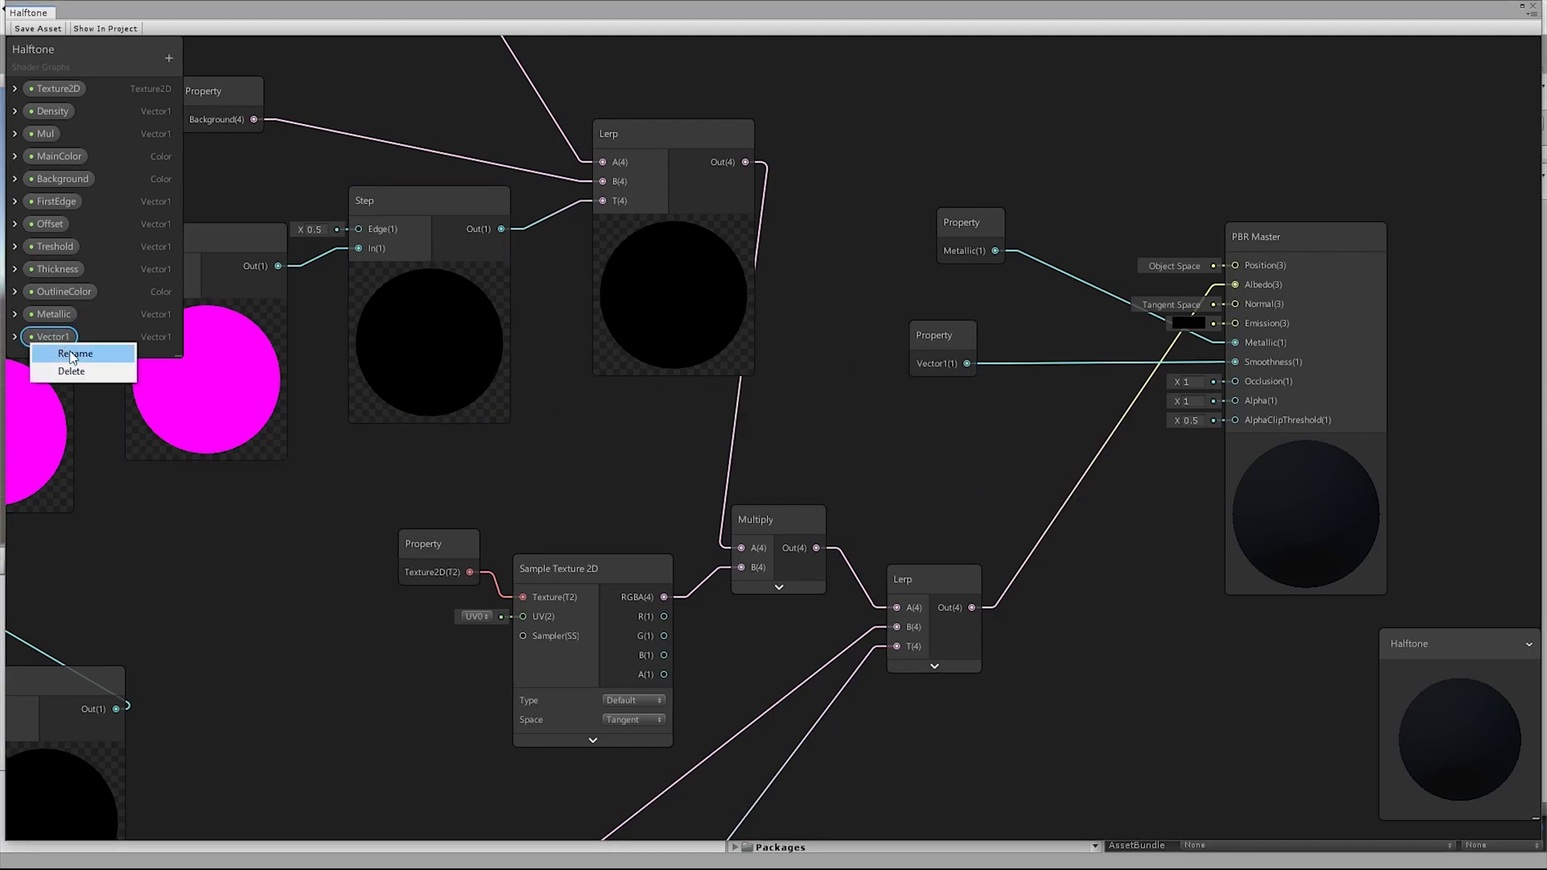
left_click(97, 348)
type("Smoothness")
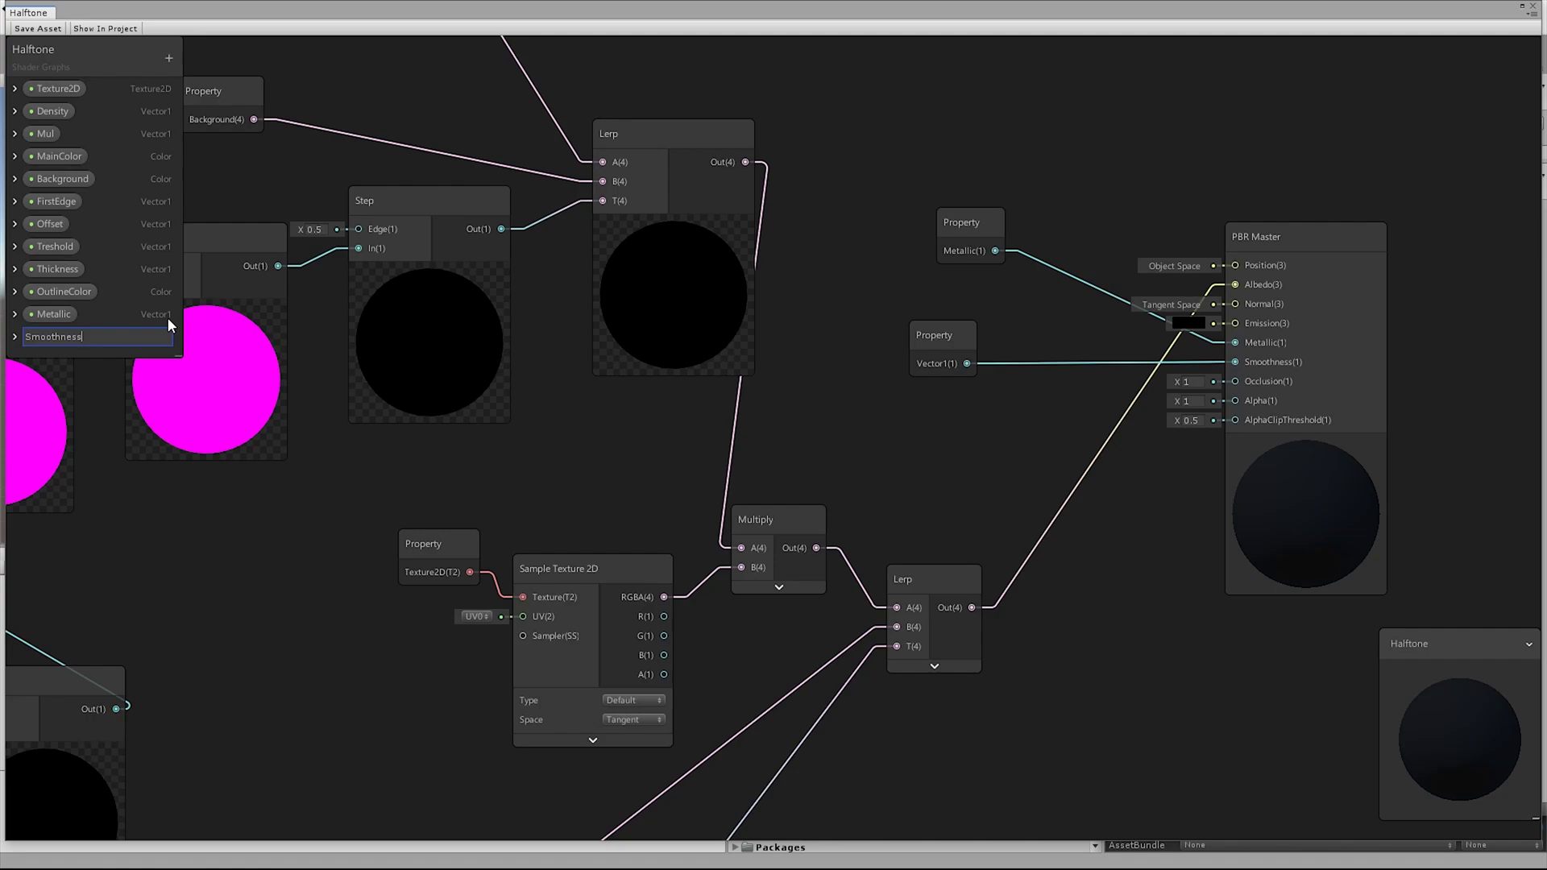
key("Return")
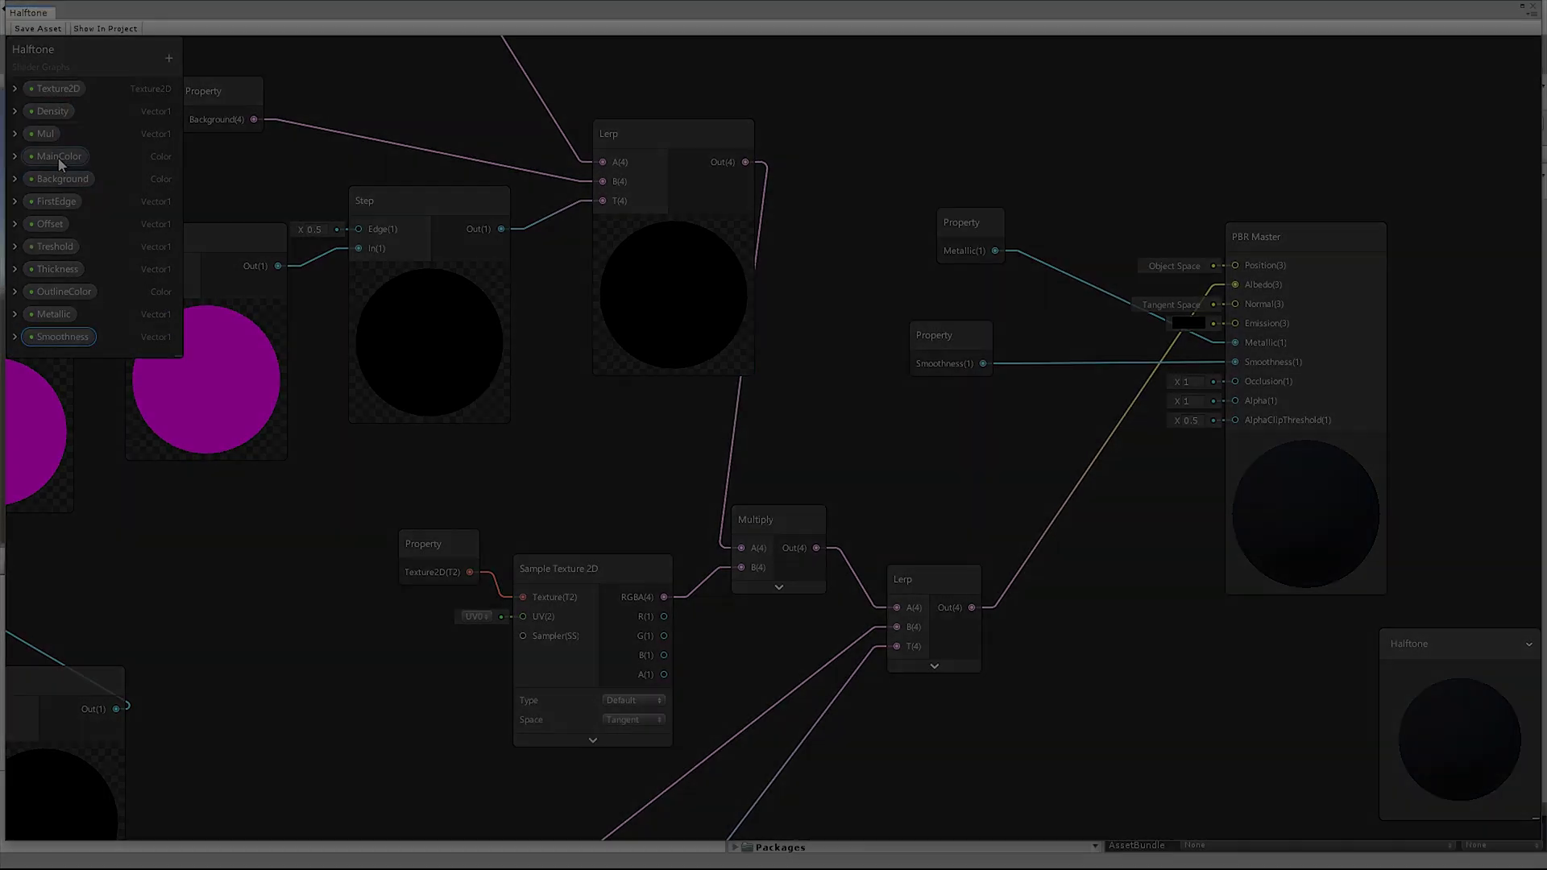